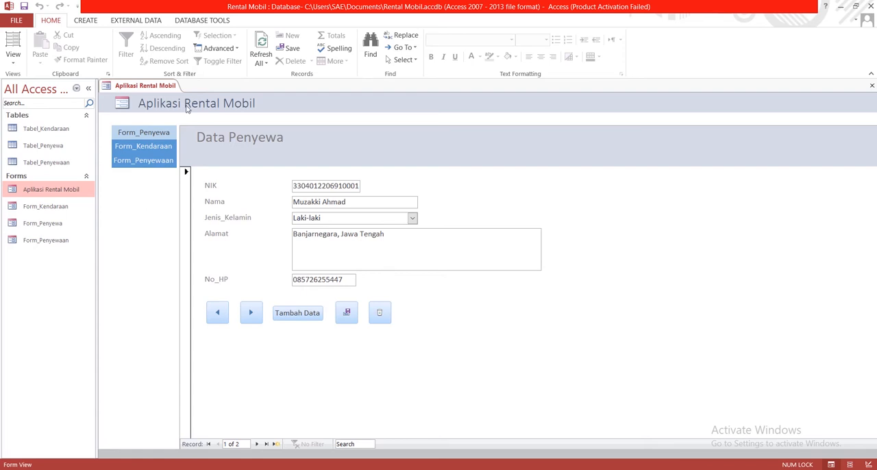
- Open the database relationships layout and add Tabel_Kendaraan, Tabel_Penyewa and Tabel_Penyewaan to it
left_click(203, 21)
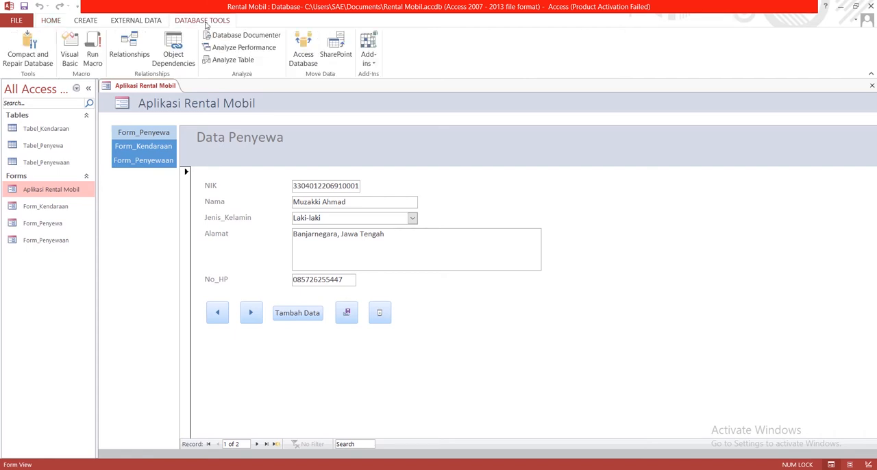
left_click(132, 58)
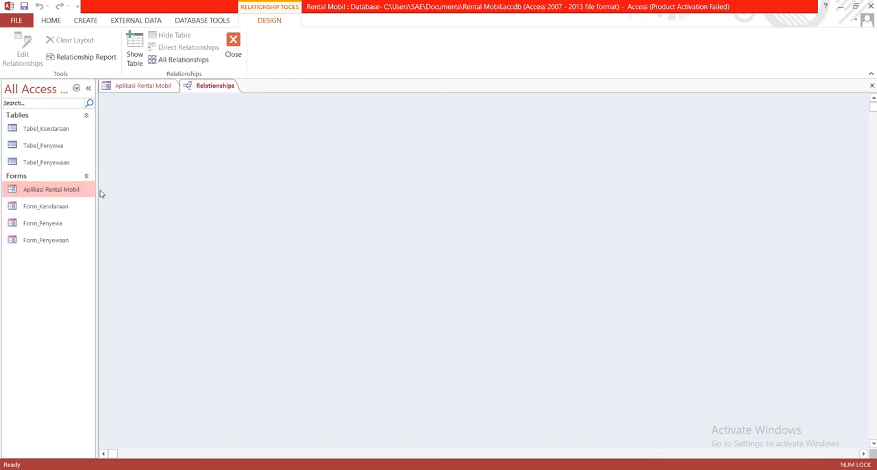
right_click(179, 156)
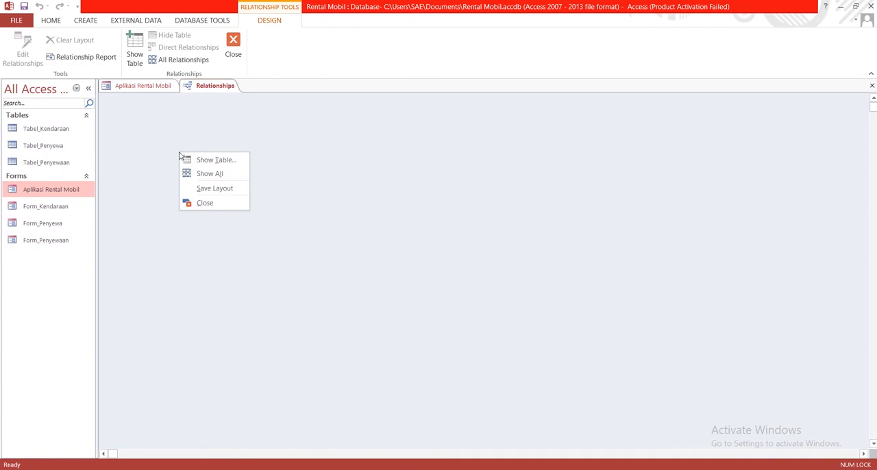
left_click(199, 161)
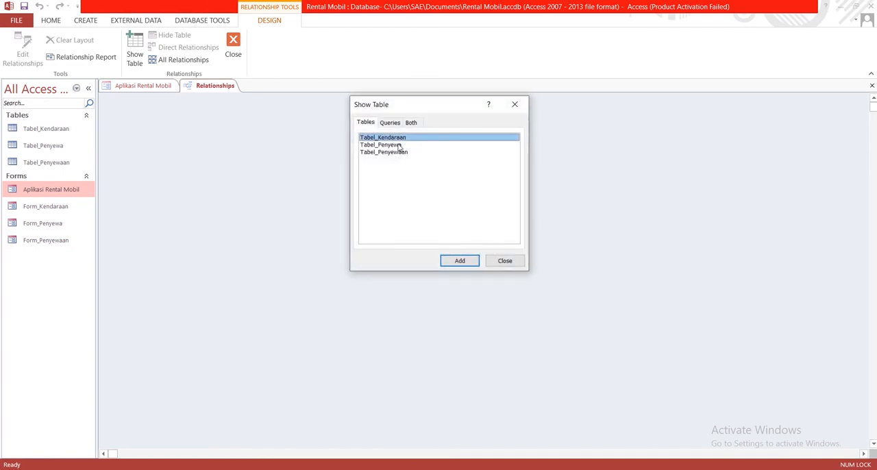
left_click(451, 259)
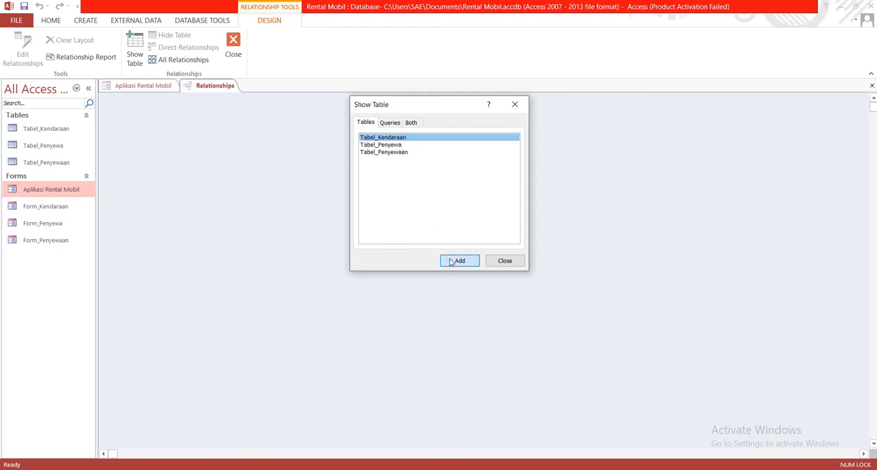
left_click(392, 146)
left_click(459, 260)
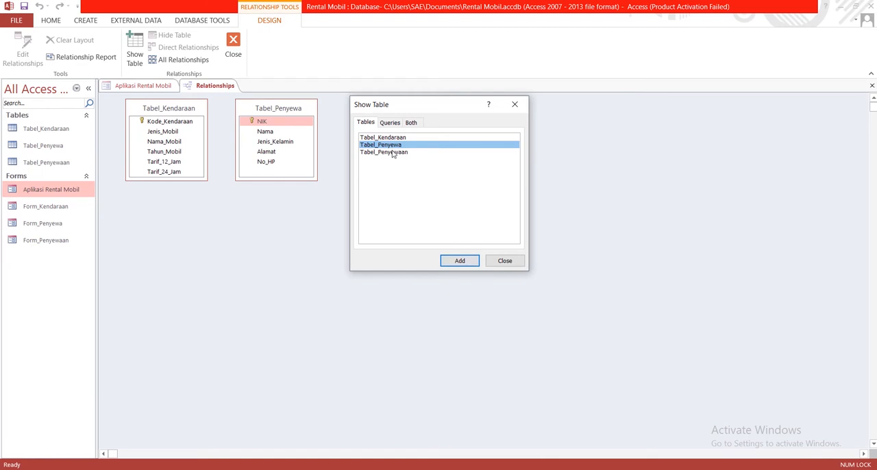
left_click(394, 152)
left_click(459, 263)
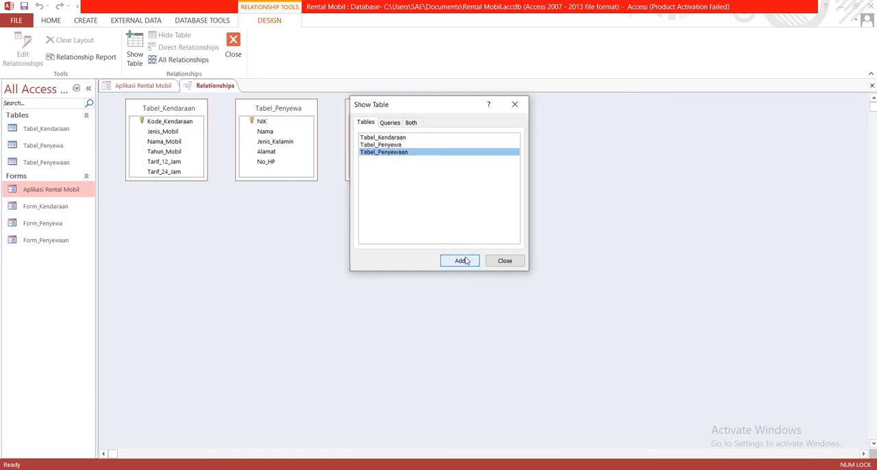
left_click(465, 261)
left_click_drag(425, 107, 247, 241)
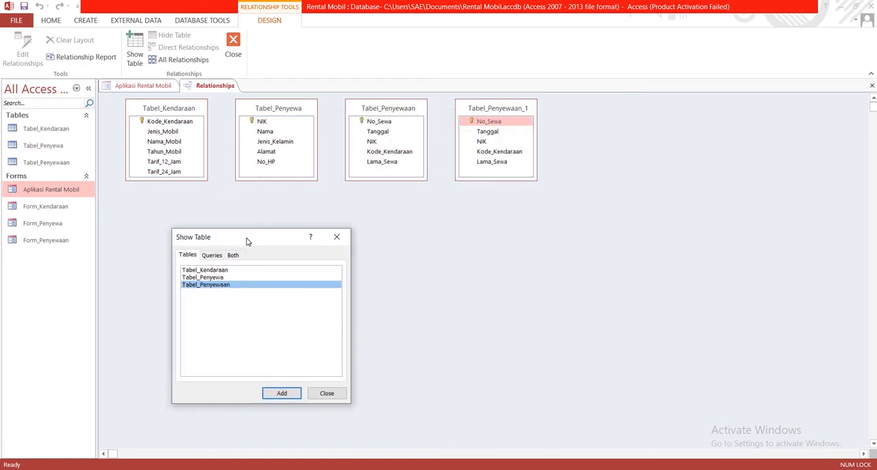
left_click(338, 238)
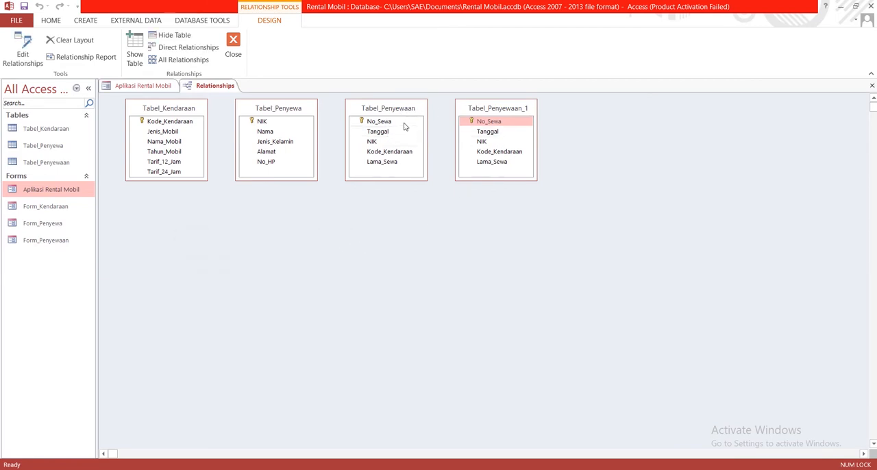
- Hide the duplicate Tabel_Penyewaan_1 from the relationships layout
right_click(481, 108)
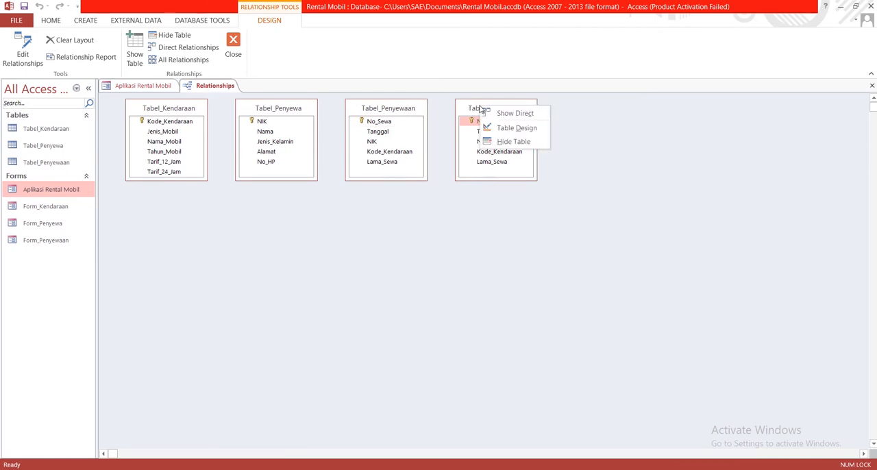
left_click(507, 142)
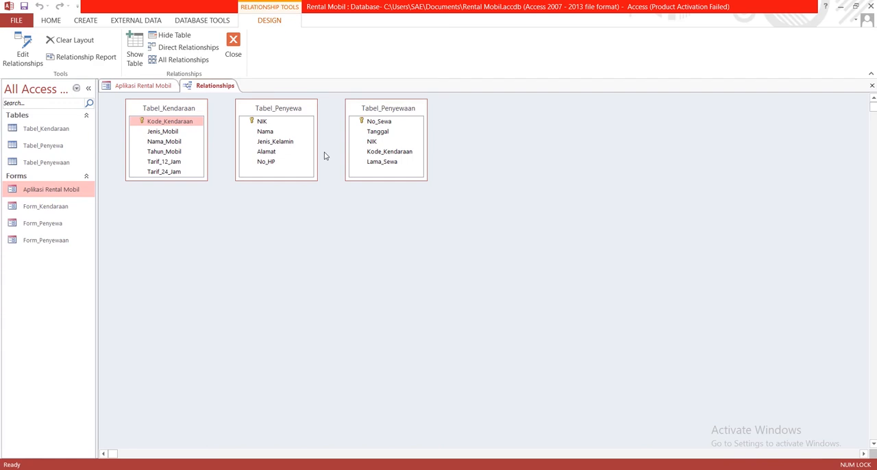
left_click(180, 124)
left_click(373, 142)
left_click(380, 152)
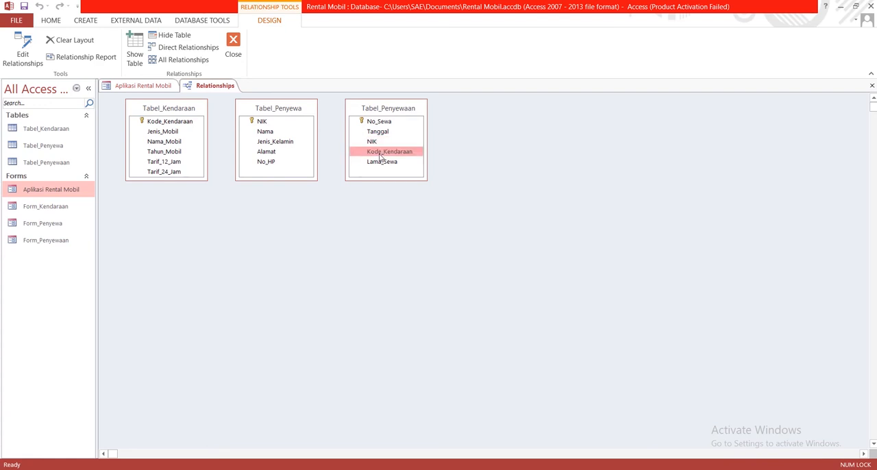
left_click(374, 143)
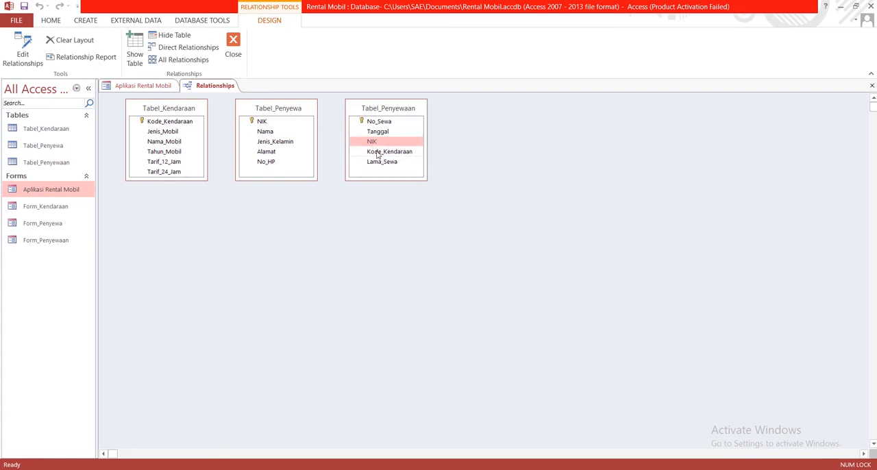
left_click(377, 152)
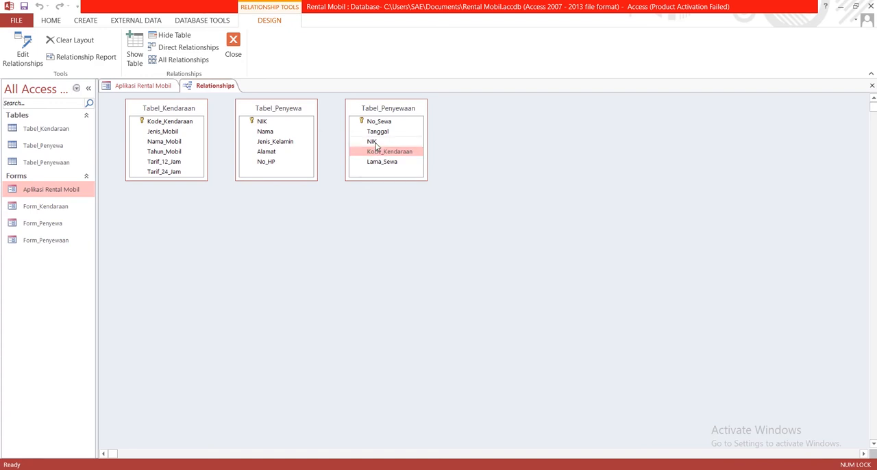
left_click(374, 142)
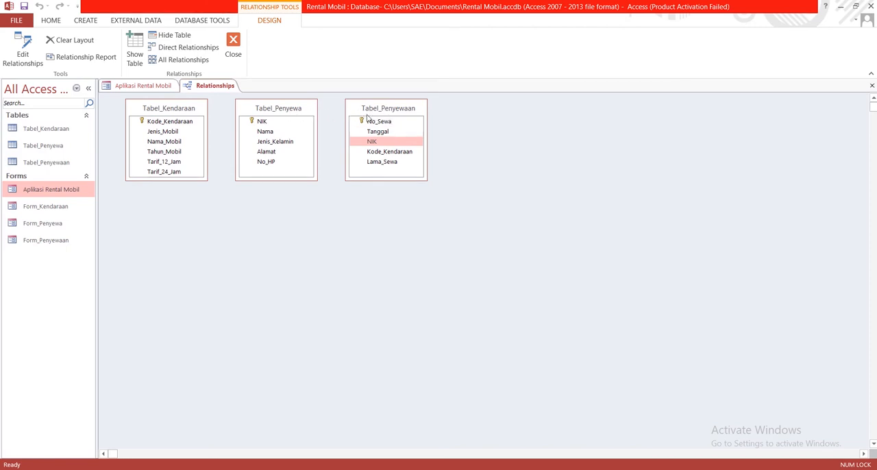
- Rearrange the relationships layout so Tabel_Penyewaan sits between Tabel_Kendaraan and Tabel_Penyewa
left_click_drag(278, 115, 513, 117)
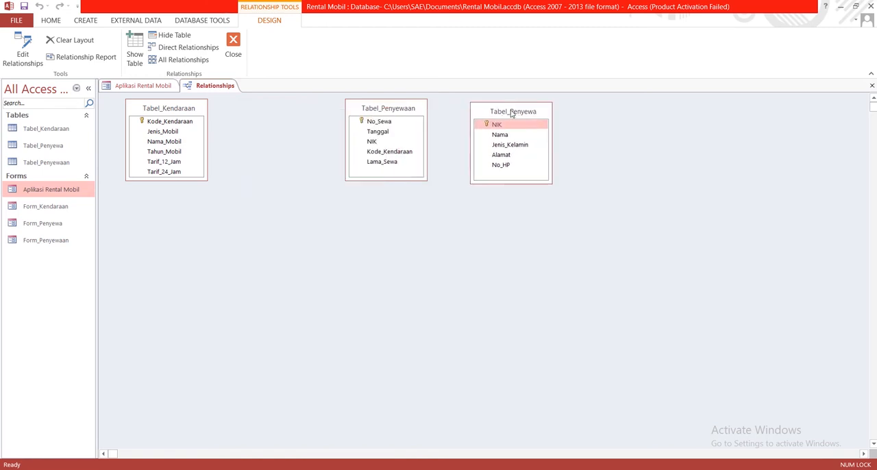
left_click_drag(387, 112, 275, 112)
left_click_drag(491, 117, 362, 115)
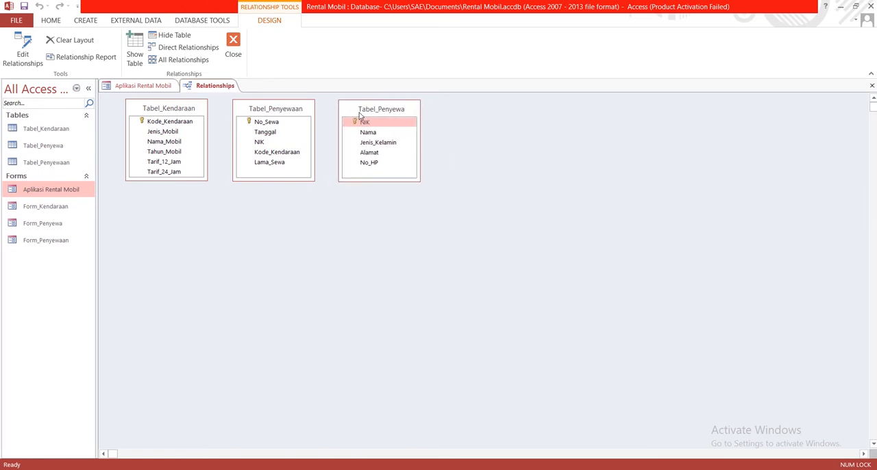
- Create a relationship from Kode_Kendaraan in Tabel_Kendaraan to Kode_Kendaraan in Tabel_Penyewaan
left_click(175, 122)
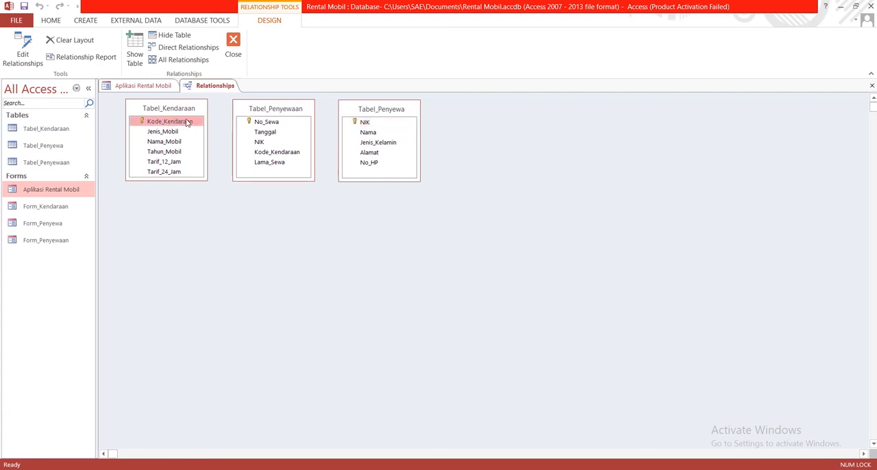
left_click_drag(188, 122, 267, 156)
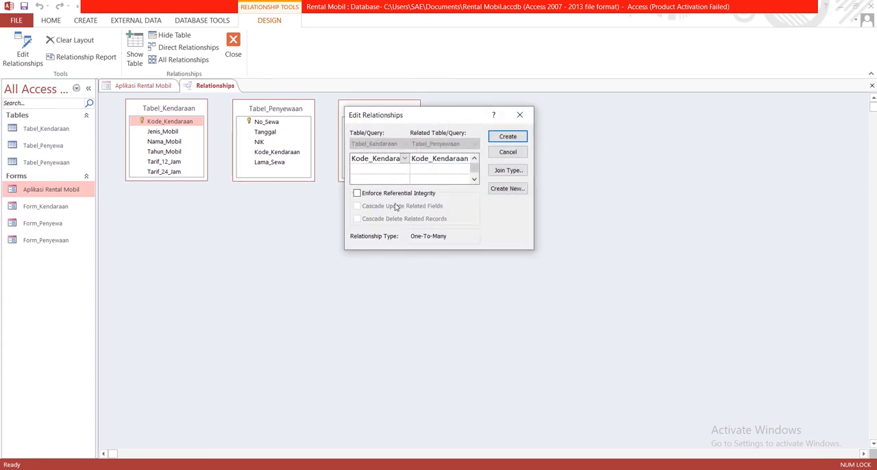
left_click(514, 140)
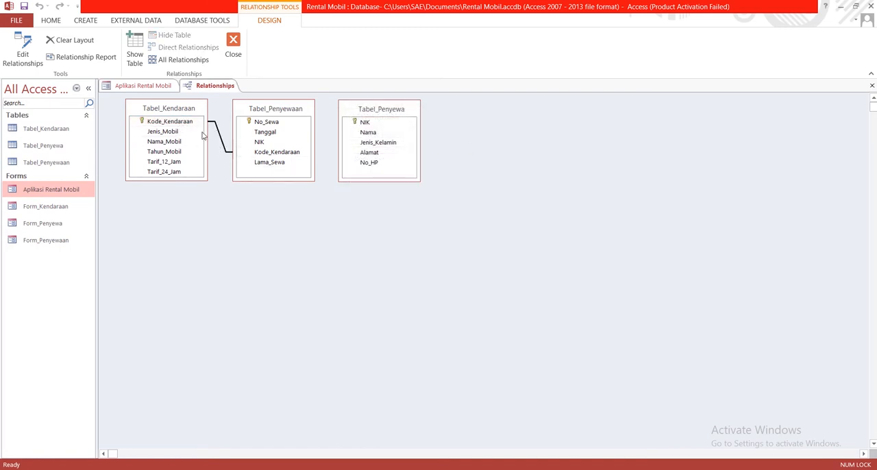
- Create a relationship from NIK in Tabel_Penyewa to NIK in Tabel_Penyewaan
left_click(365, 123)
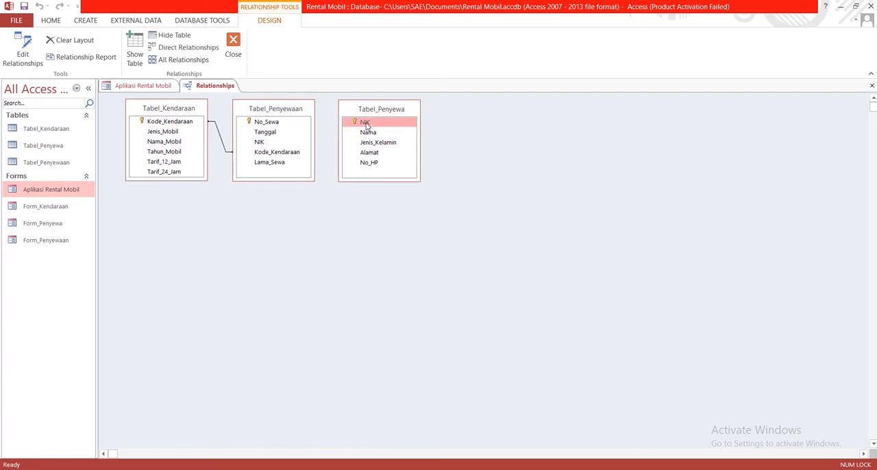
left_click_drag(366, 123, 265, 147)
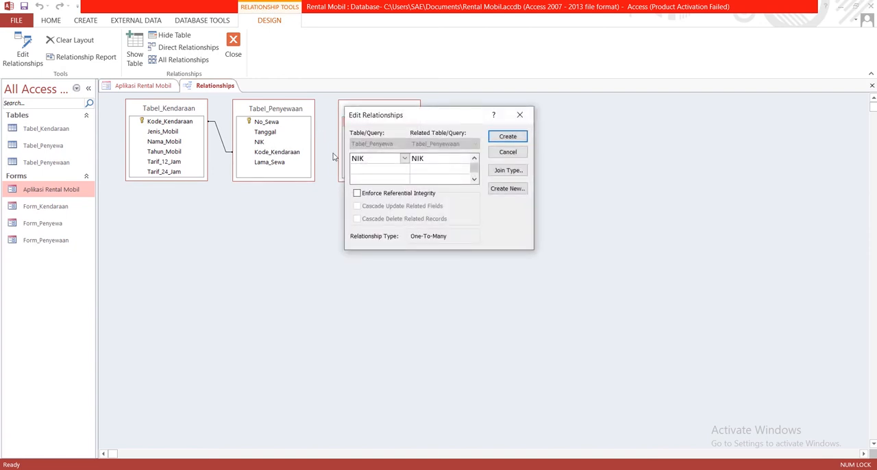
left_click(501, 137)
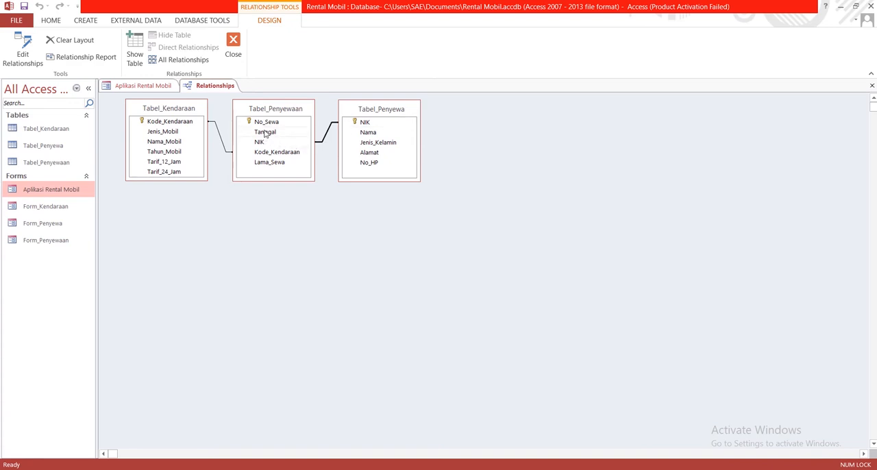
- Delete the NIK relationship between Tabel_Penyewa and Tabel_Penyewaan and create it again
right_click(328, 135)
left_click(344, 151)
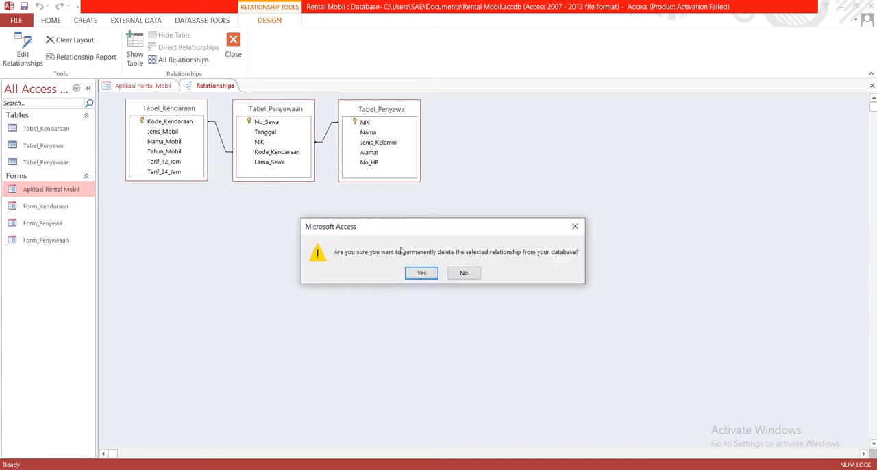
left_click(418, 273)
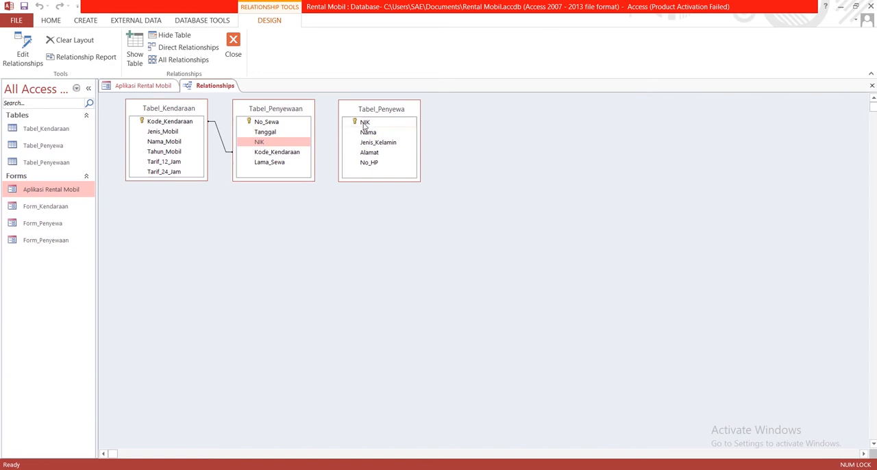
left_click_drag(364, 123, 289, 143)
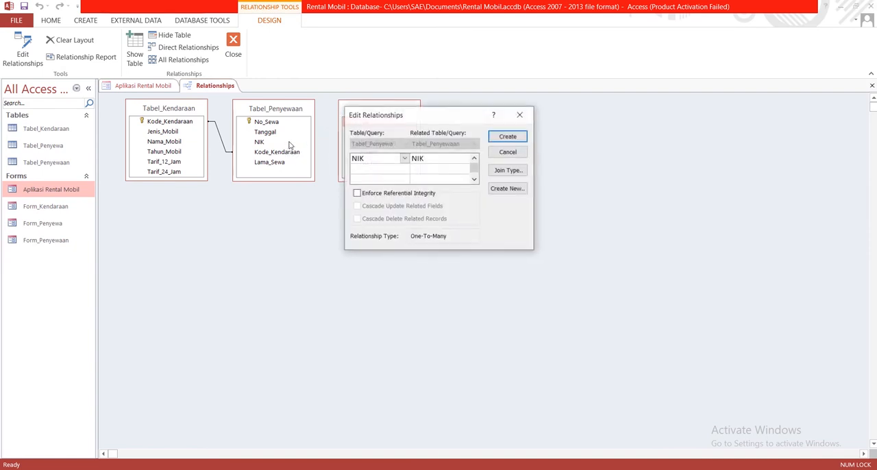
left_click(508, 137)
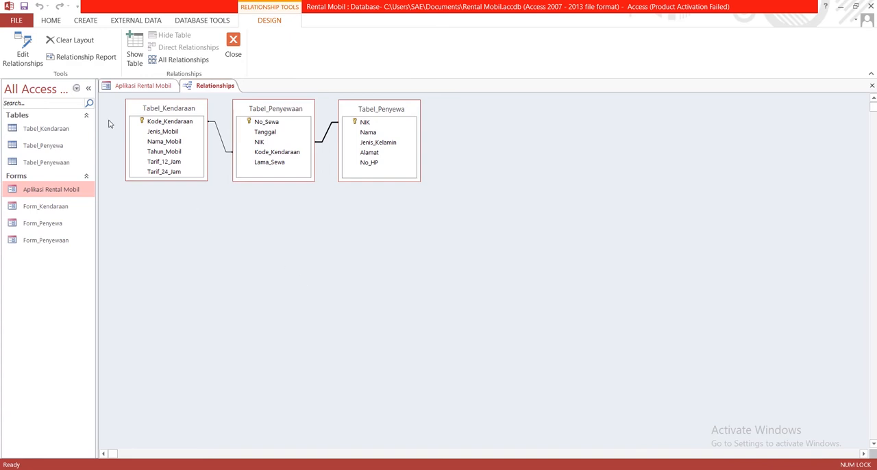
- Start a query with the Simple Query Wizard and add the NIK and Nama fields from Tabel_Penyewa
left_click(81, 23)
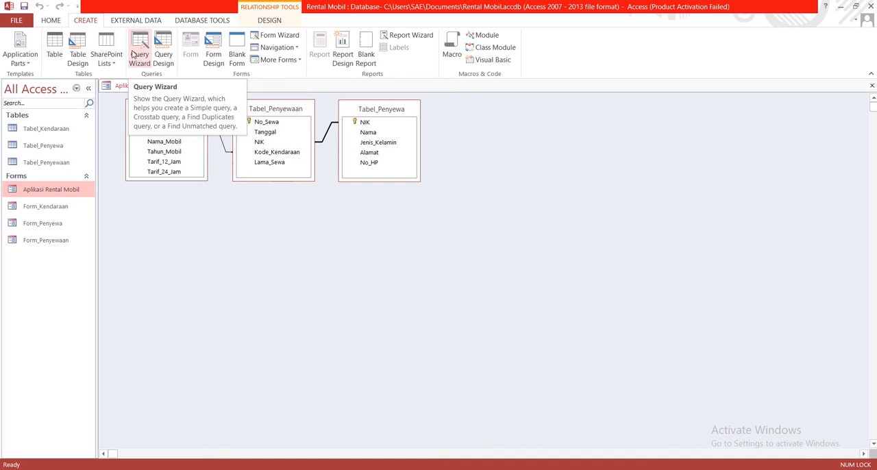
left_click(137, 59)
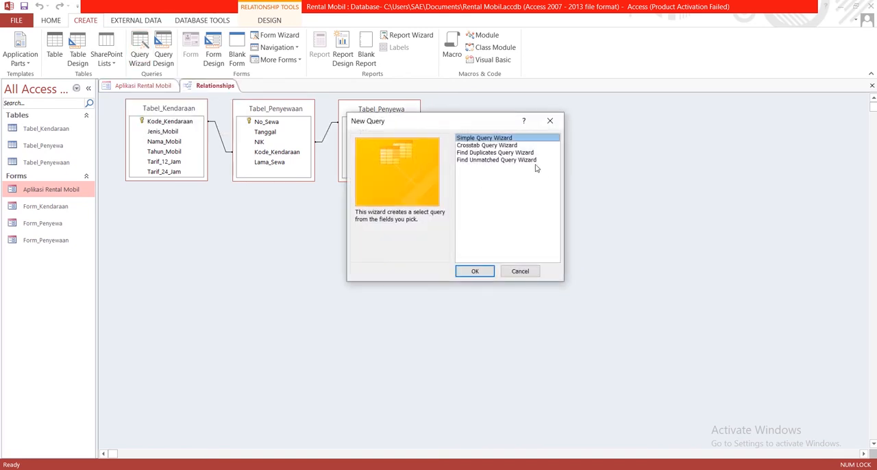
left_click(474, 271)
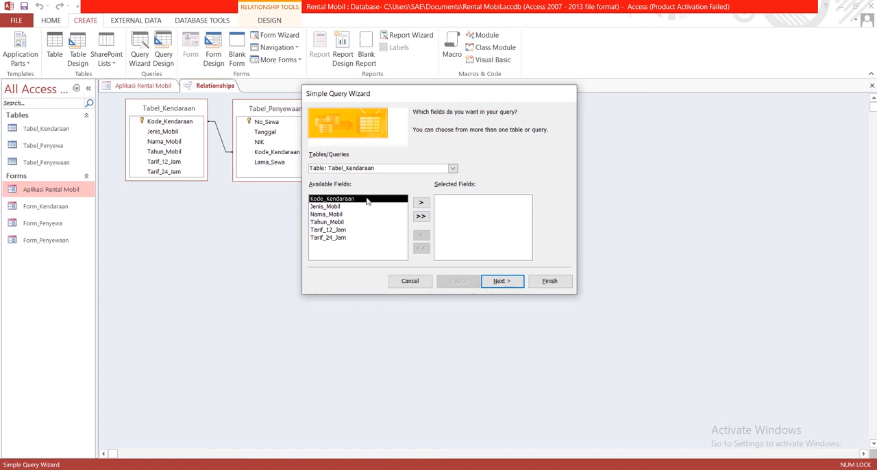
left_click(455, 169)
left_click(422, 187)
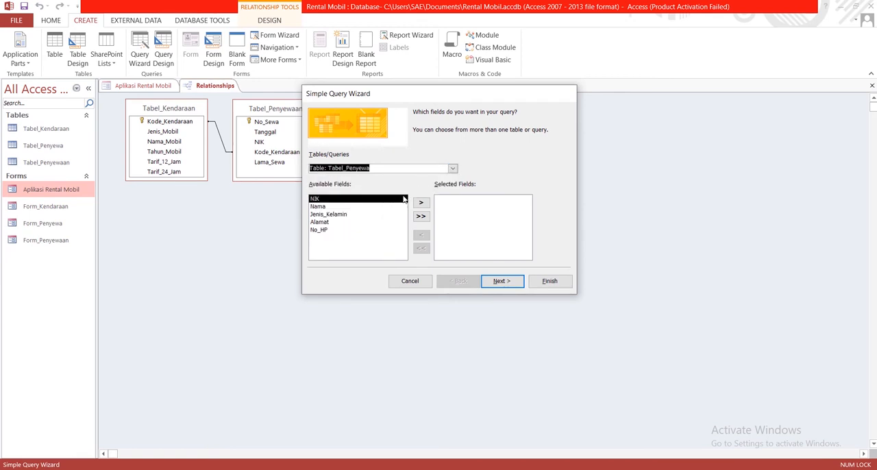
left_click(420, 203)
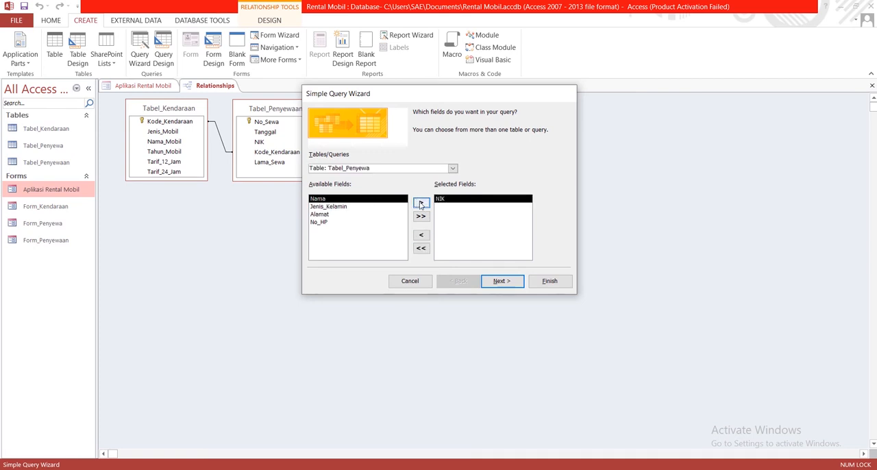
left_click(421, 204)
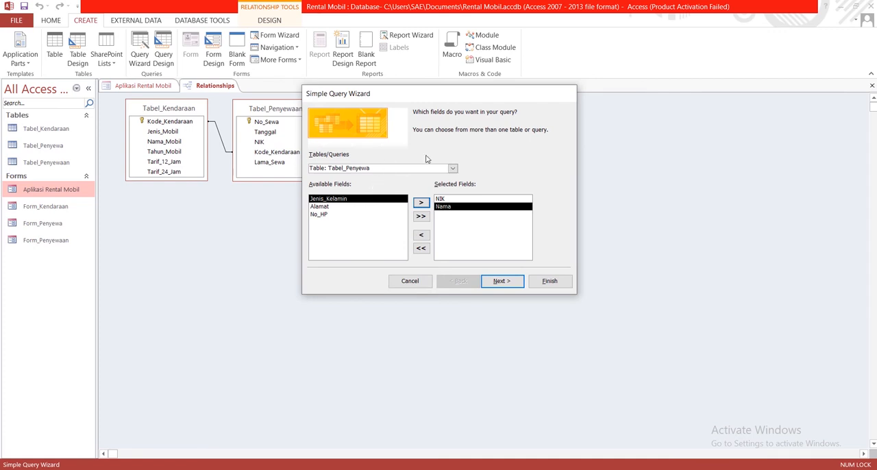
- Add the Kode_Kendaraan, Tarif_12_Jam and Tarif_24_Jam fields from Tabel_Kendaraan to the query
left_click(452, 168)
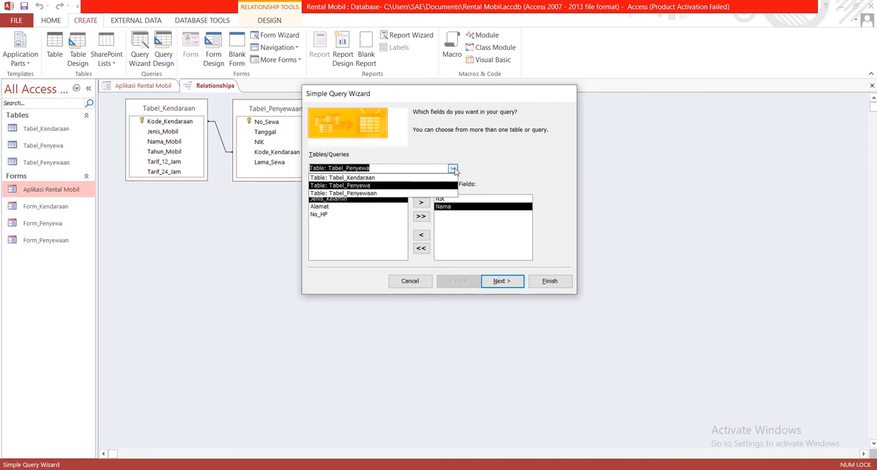
left_click(389, 178)
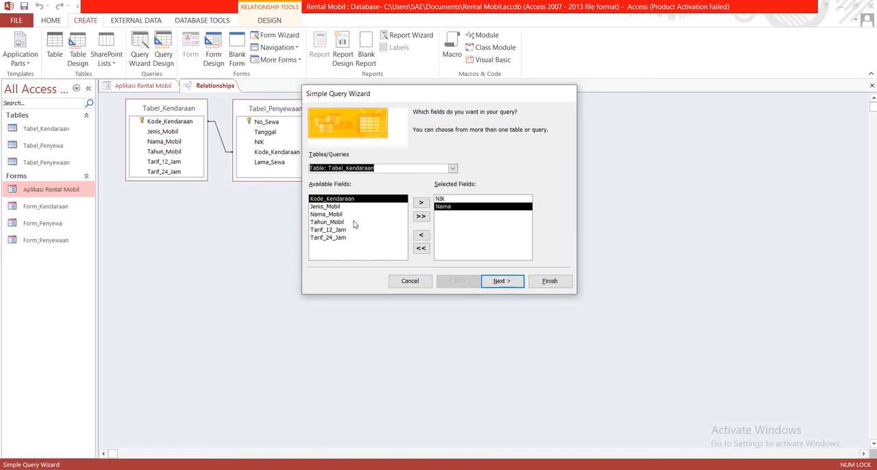
left_click(421, 203)
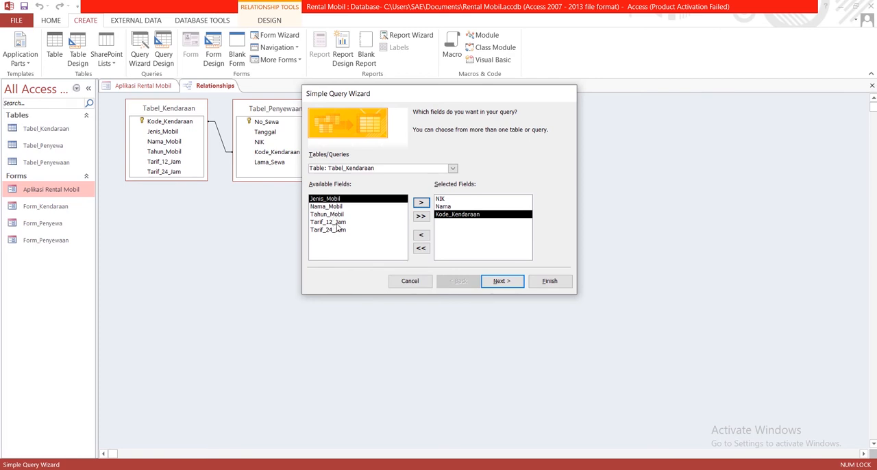
left_click(337, 223)
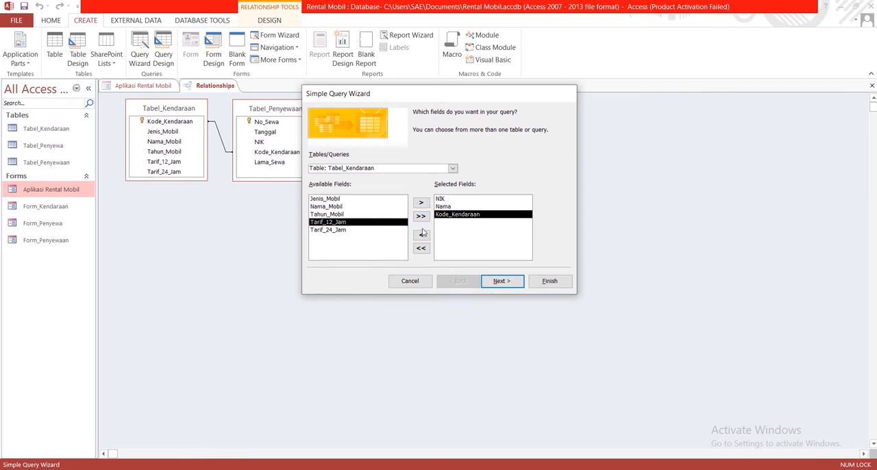
left_click(422, 204)
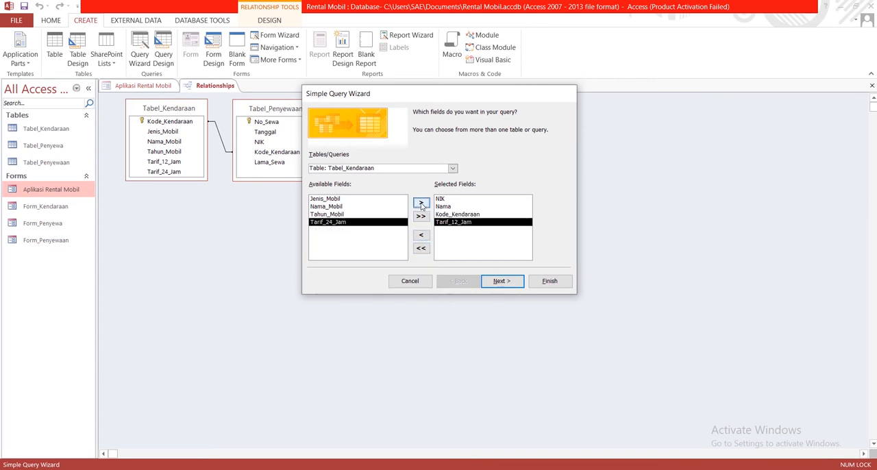
left_click(424, 204)
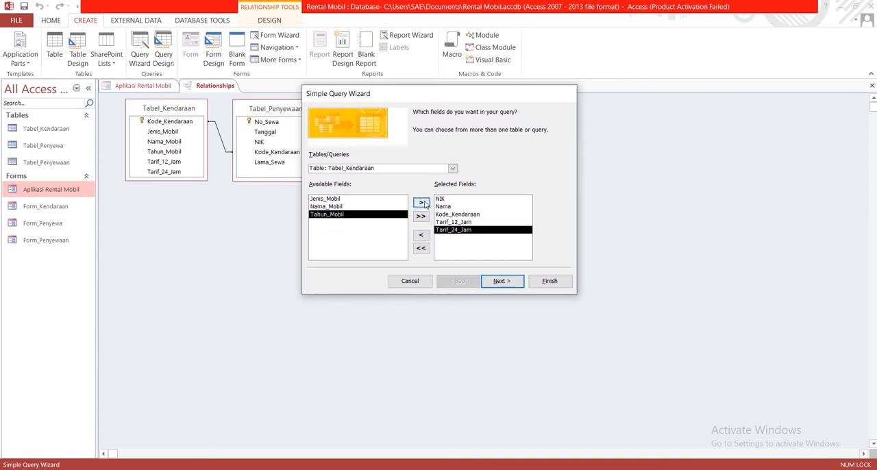
- Add Lama_Sewa from Tabel_Penyewaan at the end of the selected fields and Tanggal directly after NIK
left_click(452, 168)
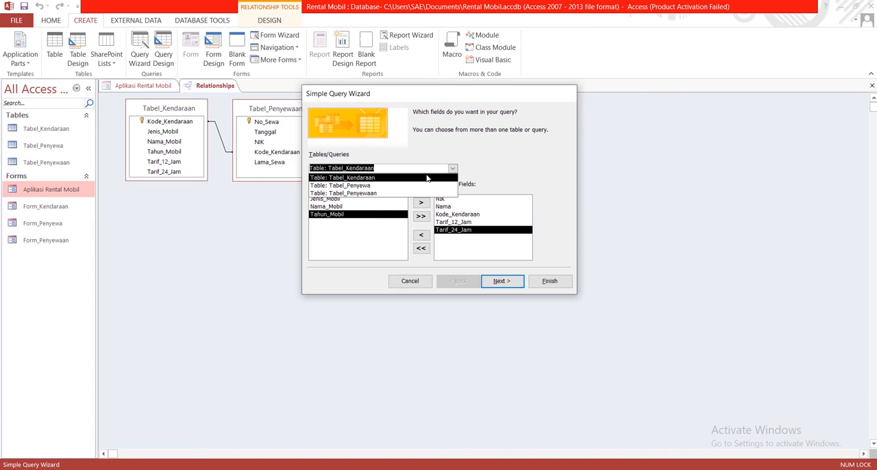
left_click(371, 194)
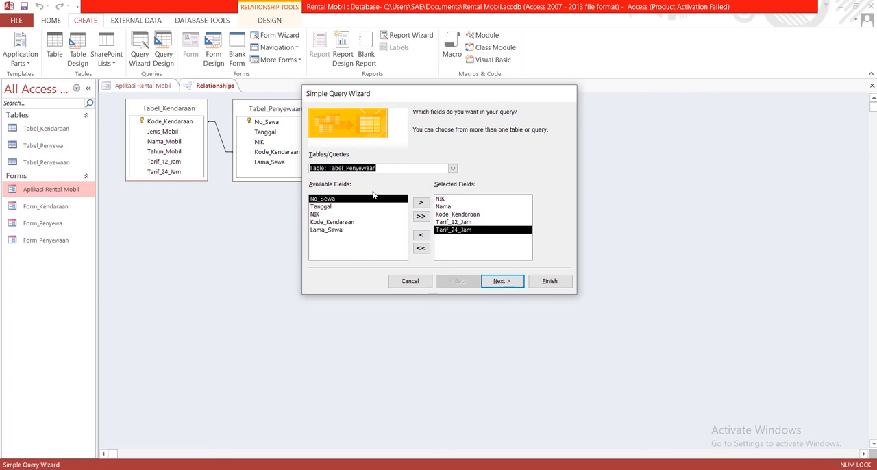
left_click(346, 232)
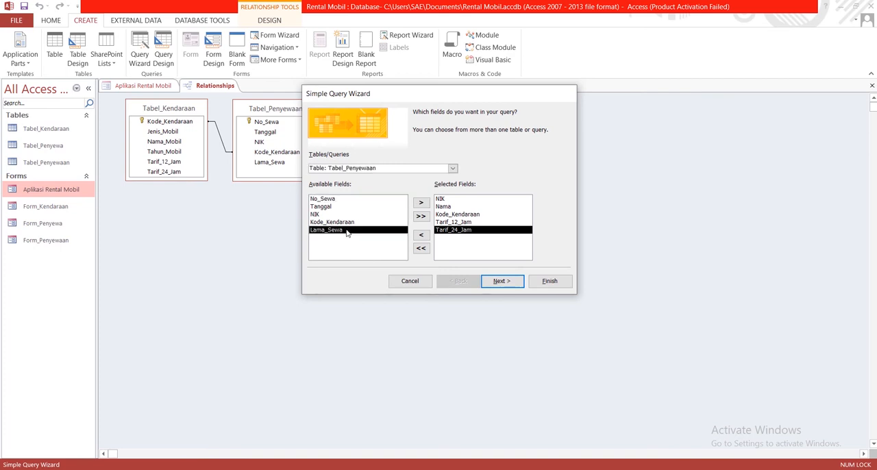
left_click(422, 204)
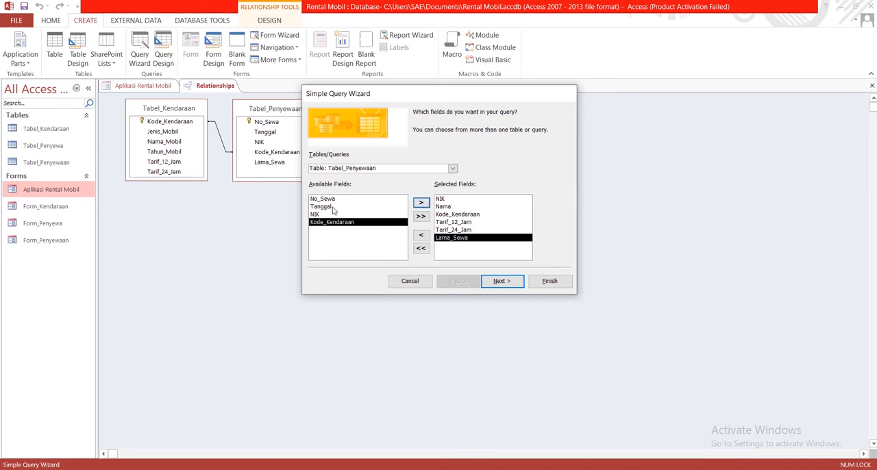
left_click(442, 199)
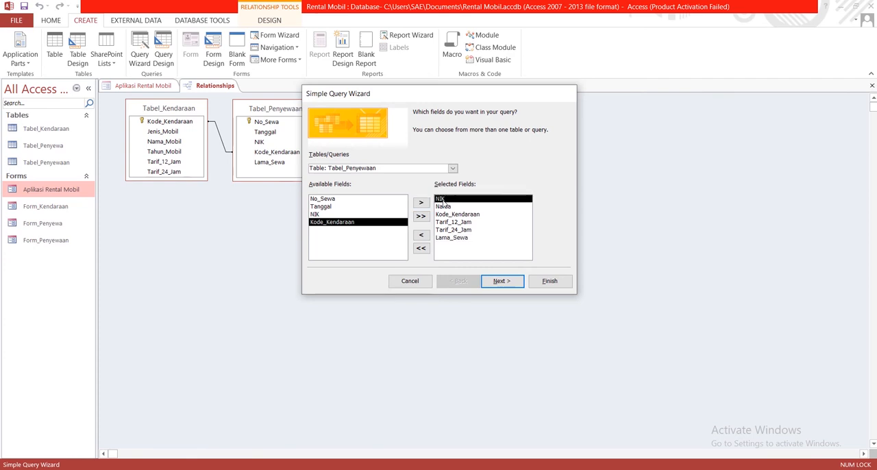
left_click(363, 206)
left_click(422, 202)
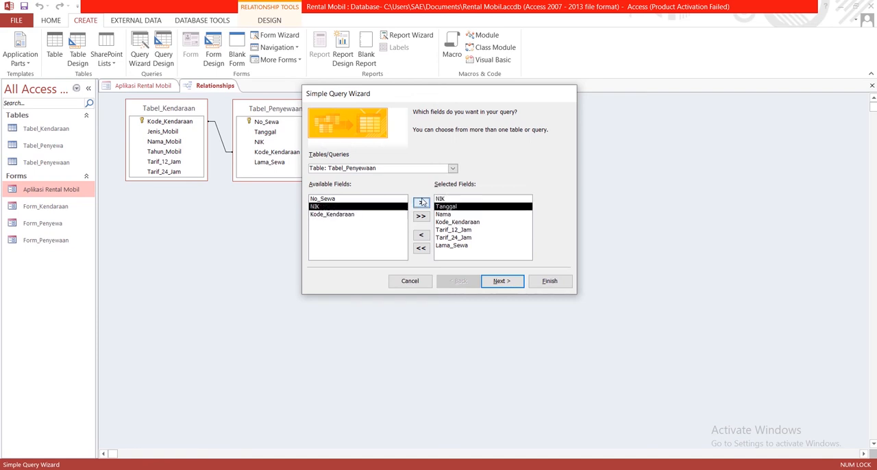
- Remove NIK from the selected fields and add it again from Tabel_Penyewa so it follows Tanggal
left_click(443, 199)
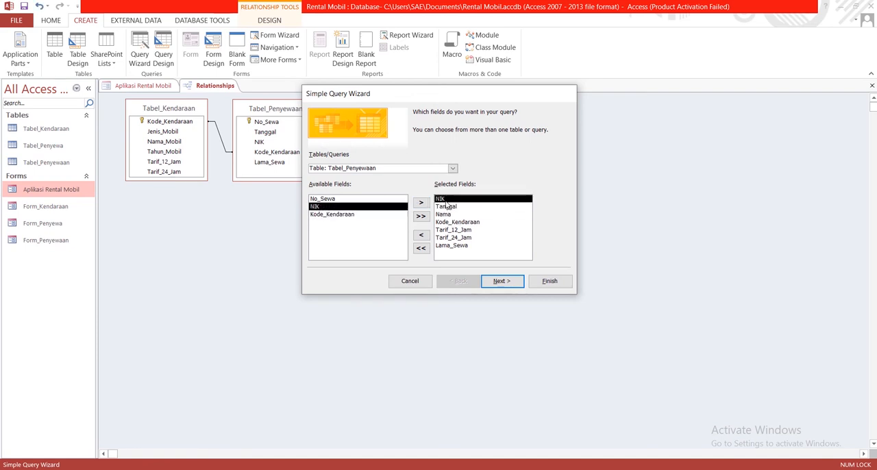
left_click(446, 207)
left_click(453, 169)
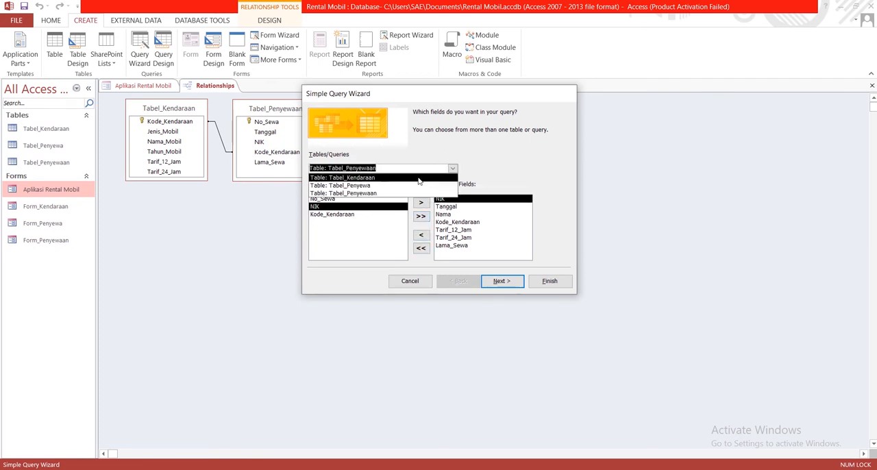
left_click(411, 183)
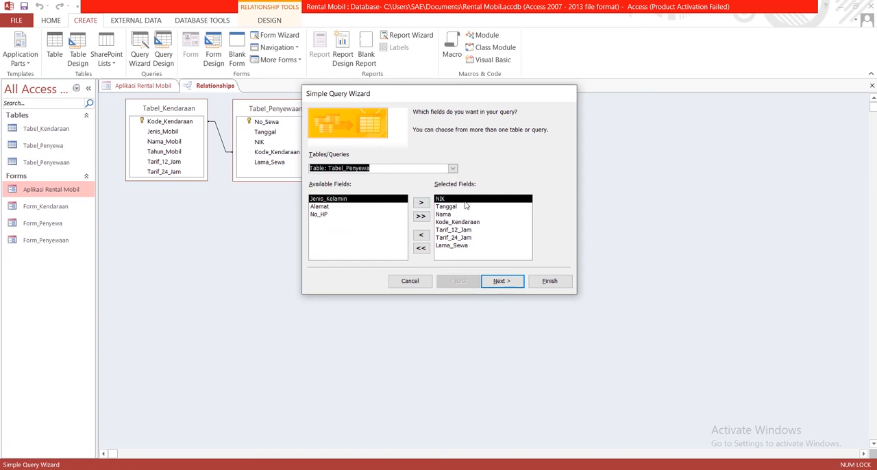
left_click(422, 236)
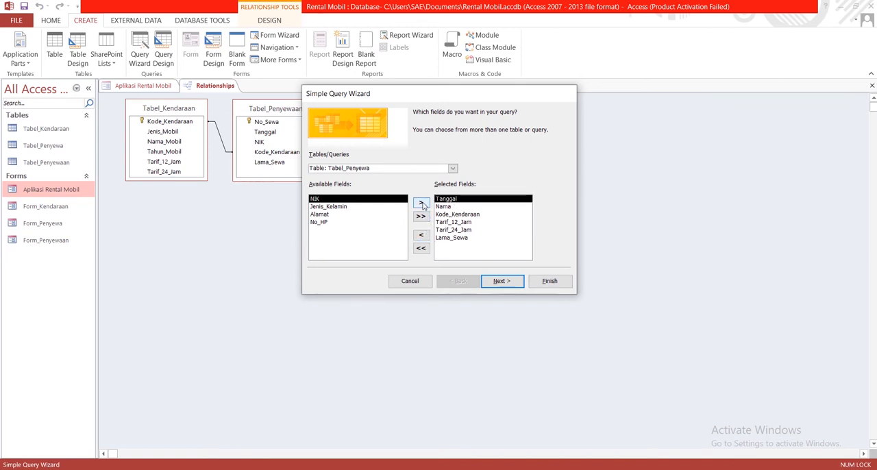
left_click(420, 203)
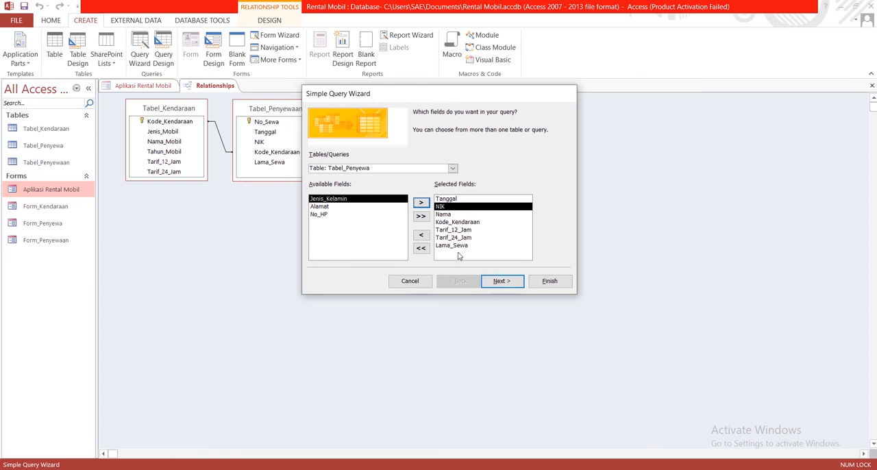
- Finish the wizard as a detail query and widen the NIK and Nama columns to fit their contents
left_click(511, 285)
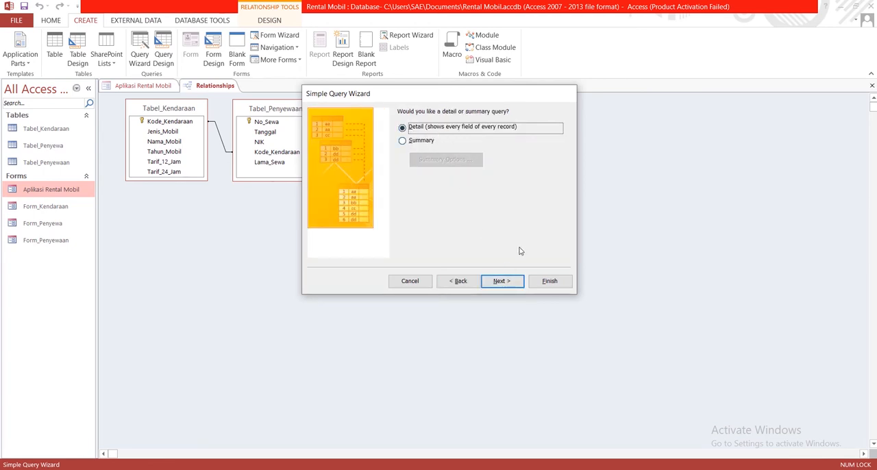
left_click(550, 283)
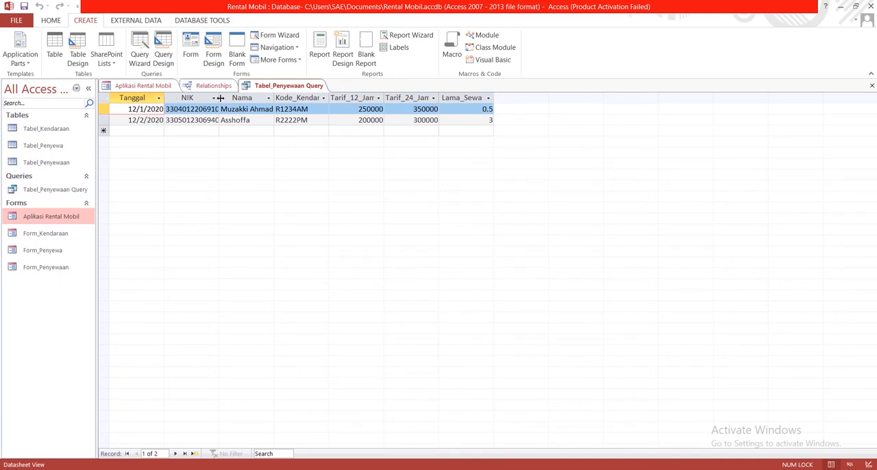
left_click_drag(221, 98, 243, 98)
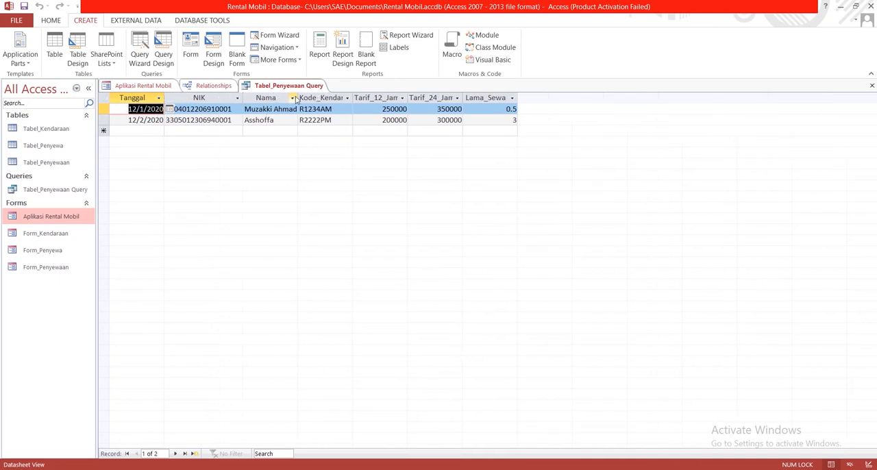
left_click_drag(298, 98, 321, 98)
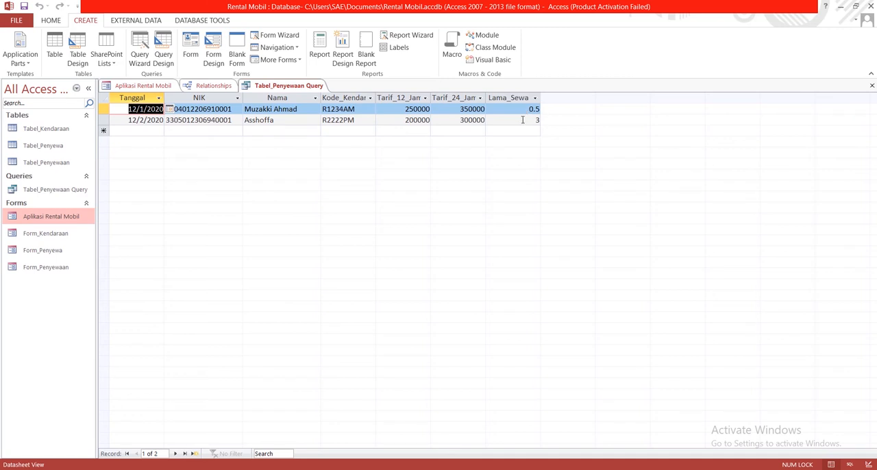
left_click_drag(533, 119, 539, 120)
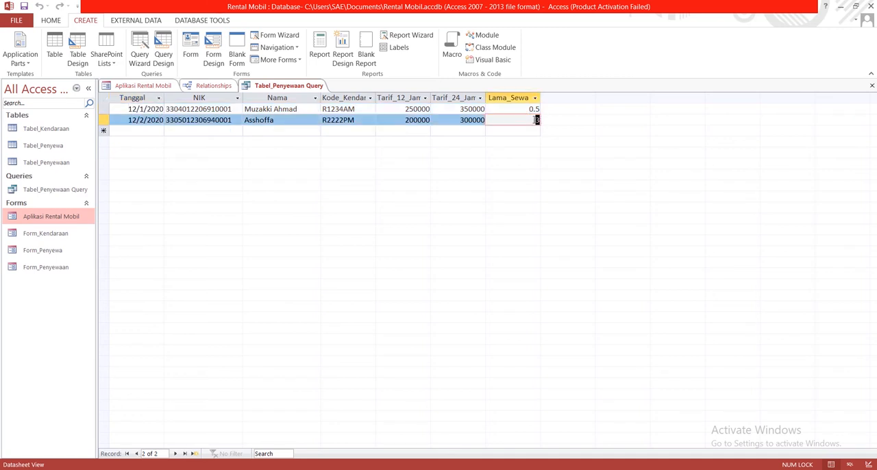
left_click(453, 120)
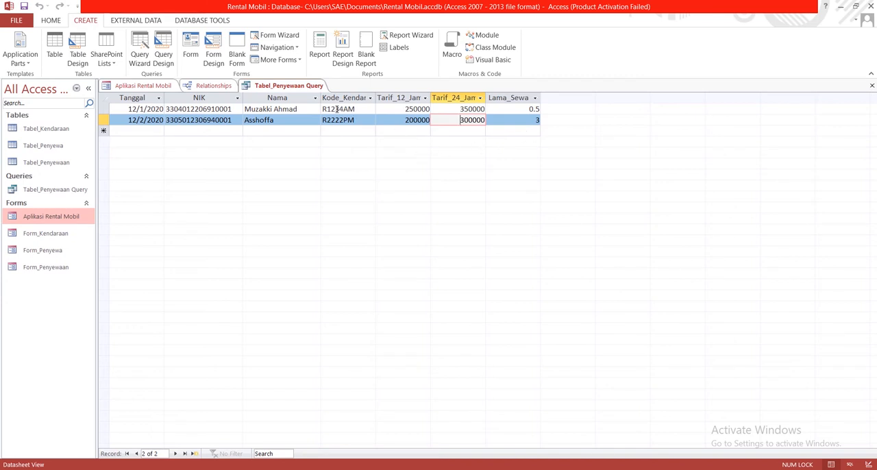
- Open Tabel_Penyewaan Query in Design View
right_click(294, 89)
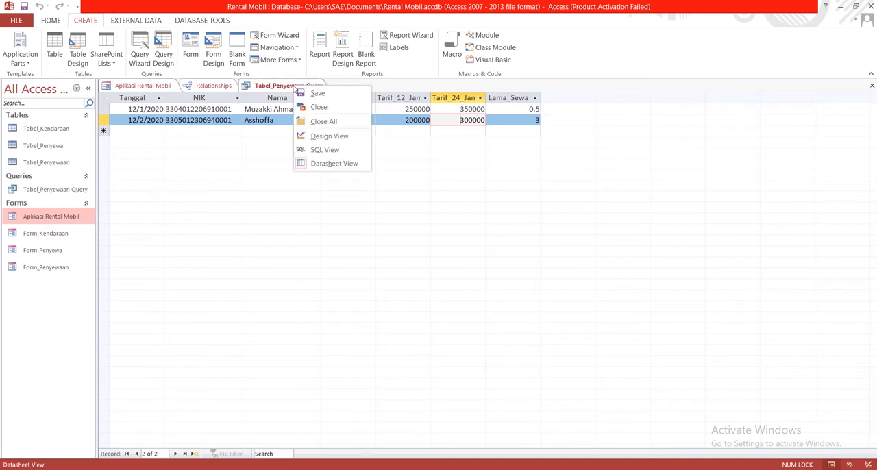
left_click(272, 86)
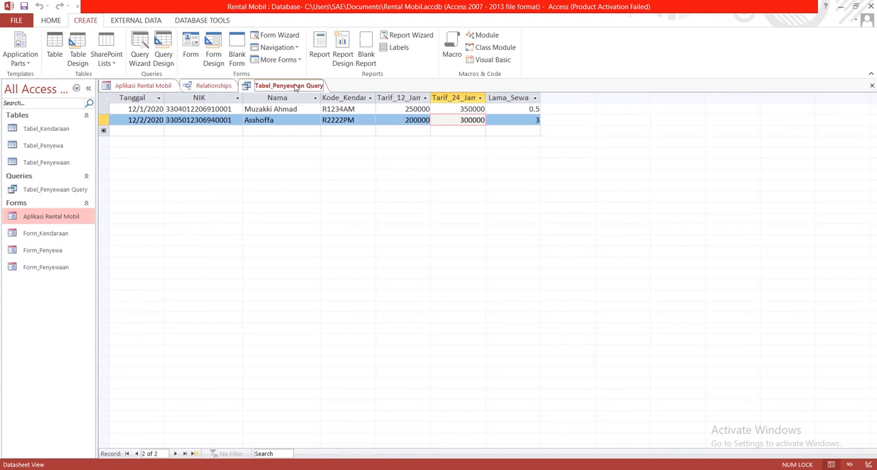
right_click(295, 87)
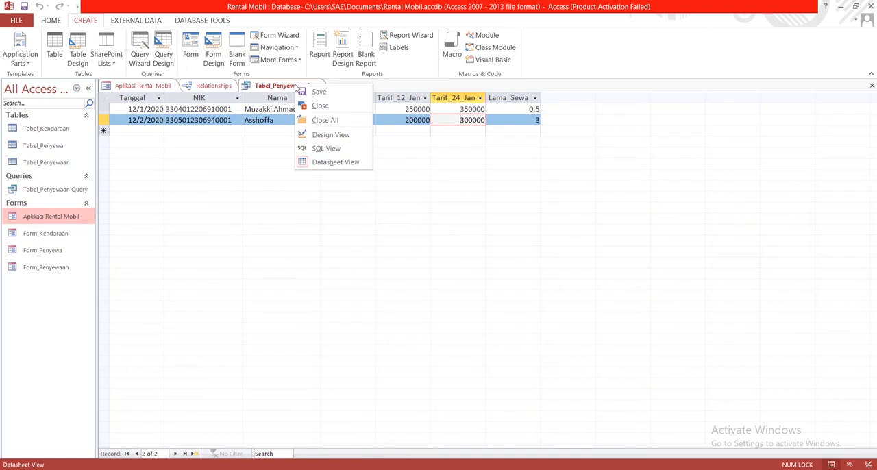
left_click(336, 135)
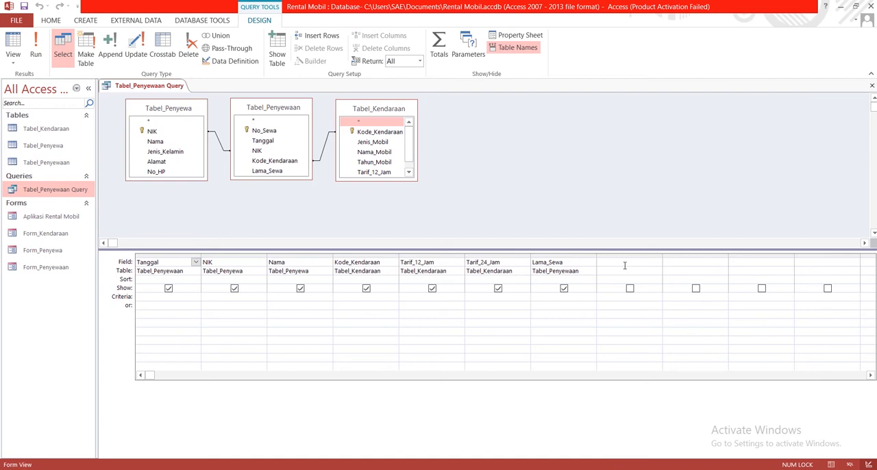
- Enter Total_Bayar as the name of a new field in the first empty column after Lama_Sewa
left_click(625, 262)
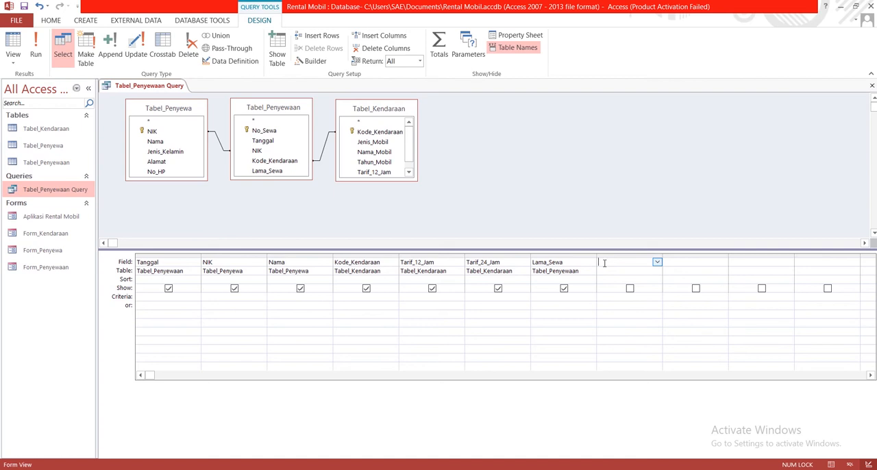
type("Total_Bayar:")
- Switch to Notepad and examine the condition and both tariff results of the prepared Total_Bayar IIf formula
key("alt+Tab")
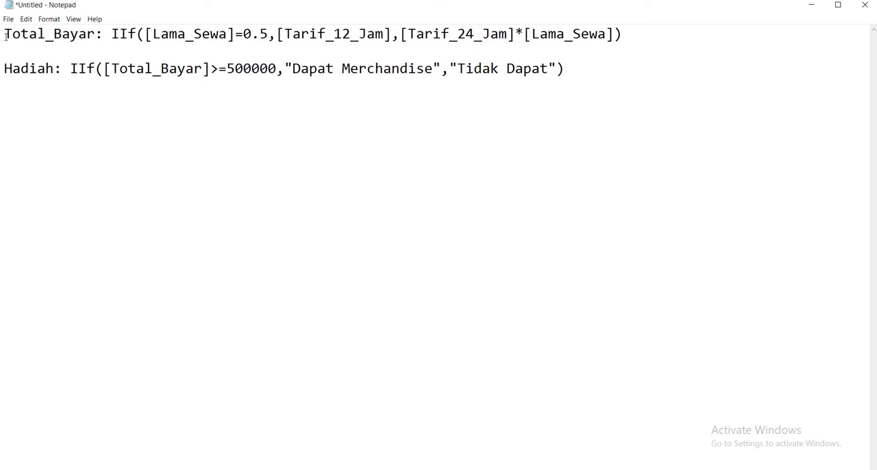
left_click_drag(5, 37, 390, 39)
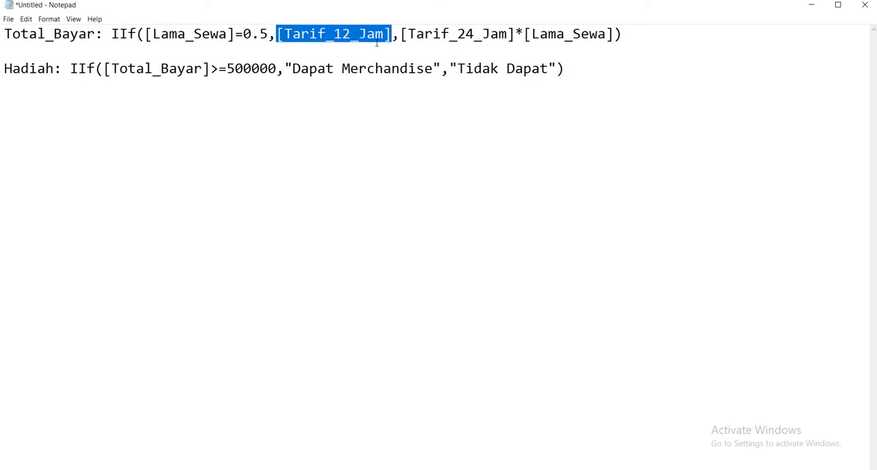
left_click_drag(242, 33, 269, 34)
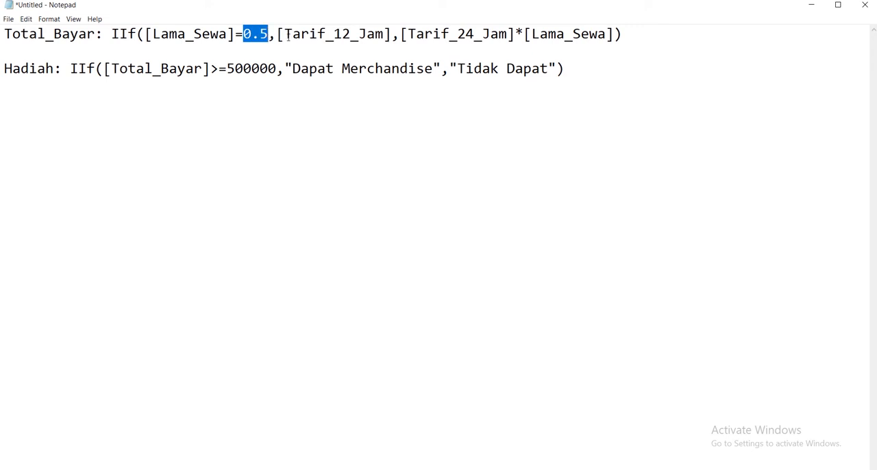
left_click_drag(339, 34, 390, 34)
left_click(339, 33)
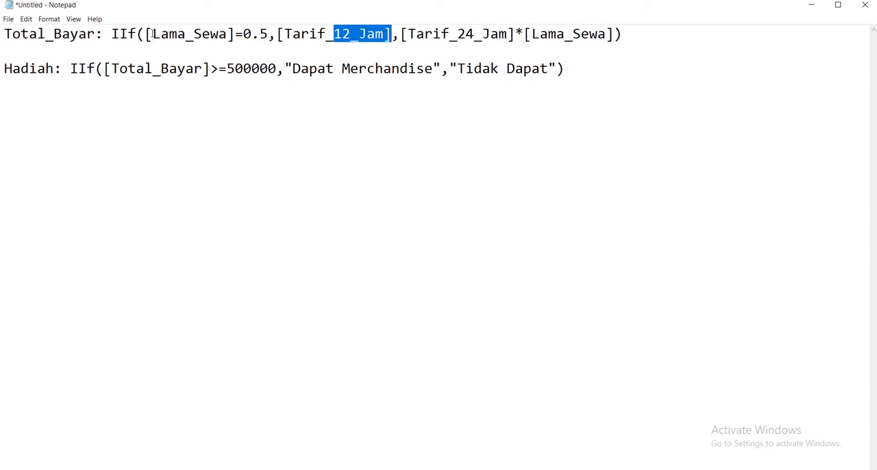
left_click_drag(153, 34, 267, 36)
left_click(276, 33)
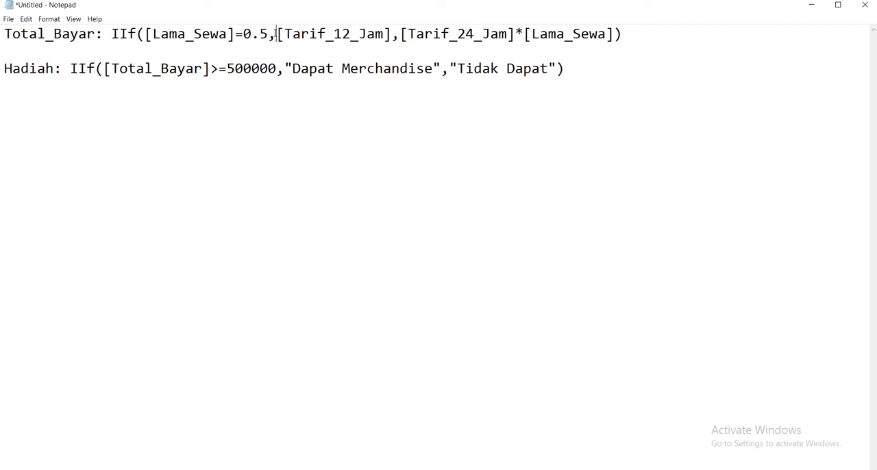
left_click_drag(277, 34, 391, 36)
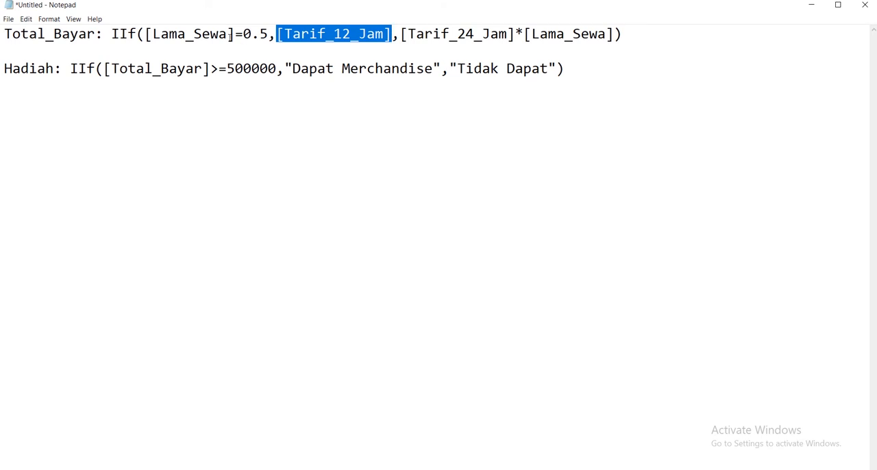
left_click_drag(242, 35, 287, 39)
left_click_drag(474, 37, 403, 38)
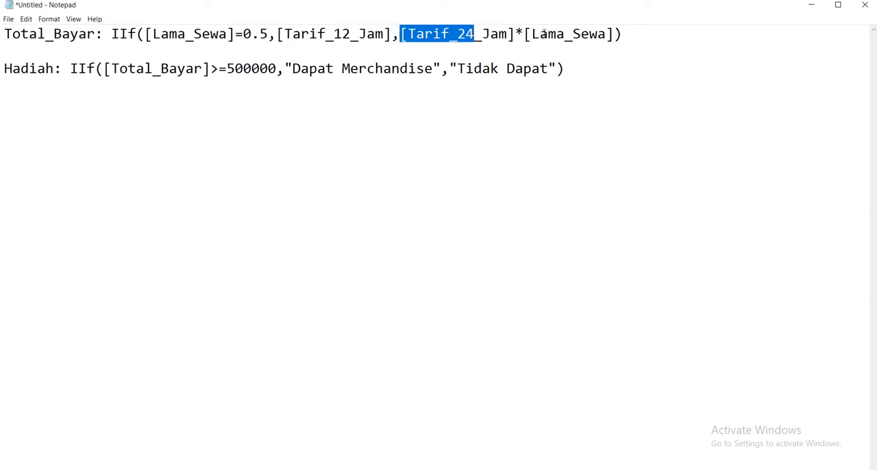
left_click_drag(621, 35, 398, 26)
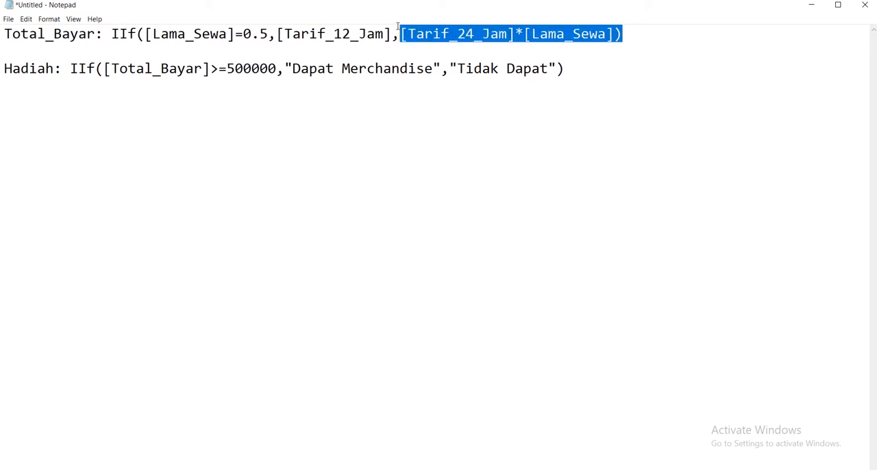
- Copy the complete Total_Bayar IIf formula from Notepad and paste it into the new field after Lama_Sewa in the Access query
left_click_drag(631, 36, 20, 28)
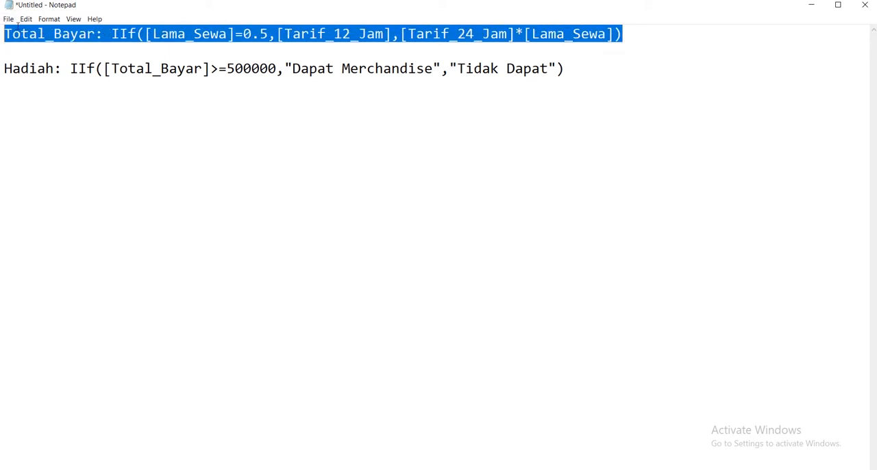
right_click(19, 27)
left_click(42, 57)
key("alt+Tab")
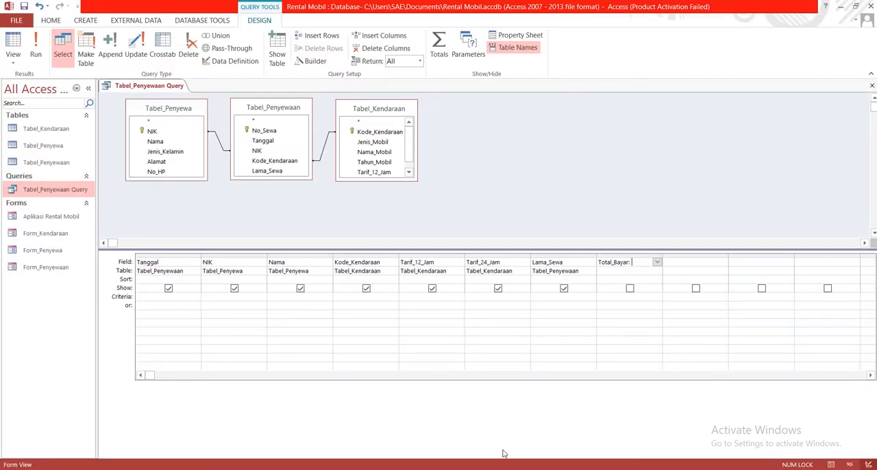
right_click(635, 264)
left_click(659, 320)
left_click(691, 260)
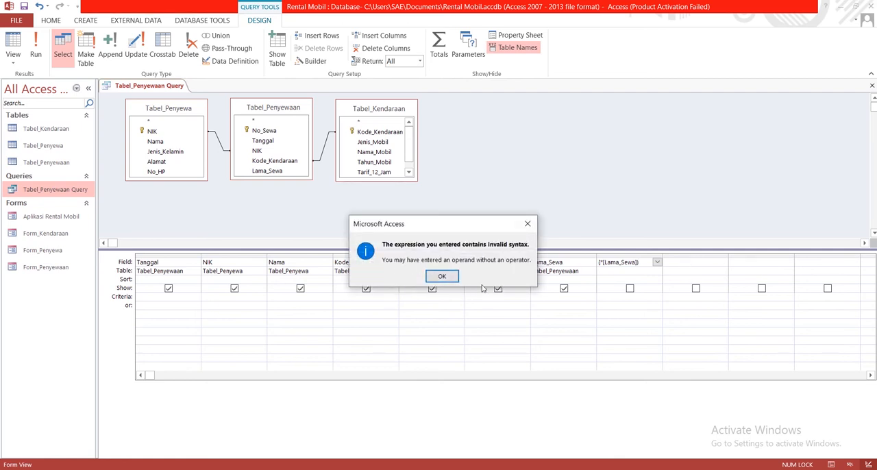
left_click(442, 276)
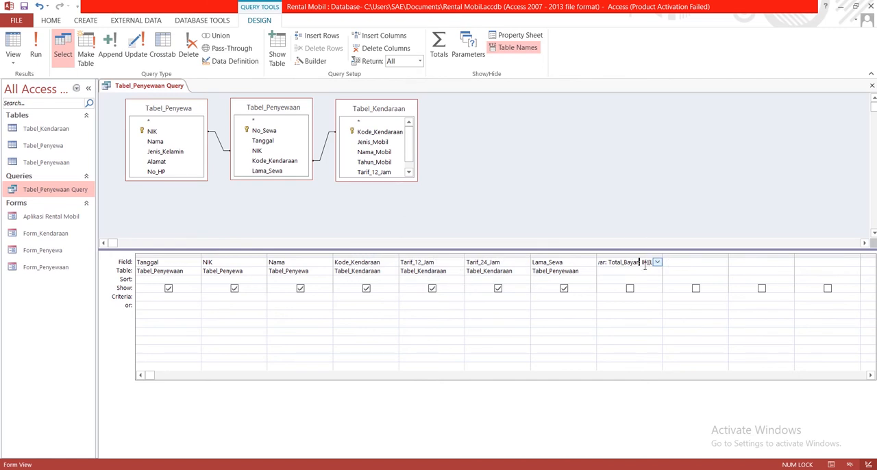
- Remove the duplicated Total_Bayar name from the pasted expression so the field name directly precedes the IIf formula
key("BackSpace")
key("BackSpace")
key("BackSpace")
key("BackSpace")
key("BackSpace")
key("BackSpace")
key("BackSpace")
key("BackSpace")
key("BackSpace")
key("BackSpace")
key("BackSpace")
key("BackSpace")
left_click(686, 262)
- Switch to Notepad and copy the formula Hadiah: IIf([Total_Bayar]>=500000,"Dapat Merchandise","Tidak Dapat")
key("alt+Tab")
left_click(56, 80)
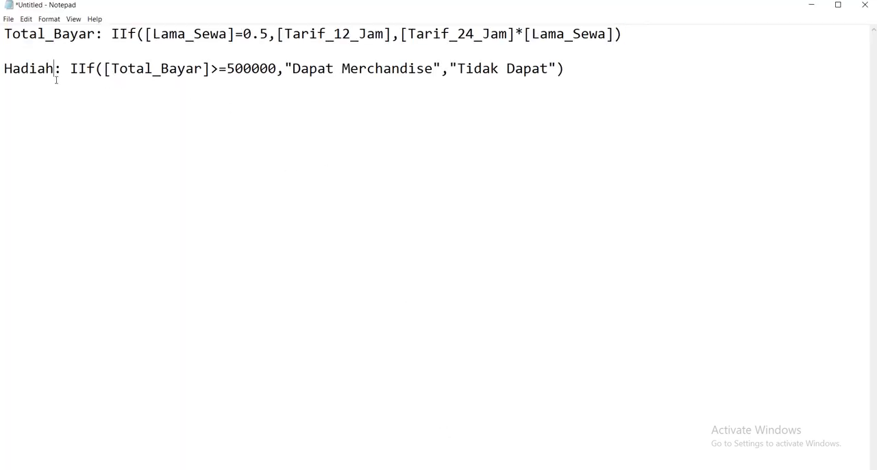
left_click_drag(5, 68, 54, 69)
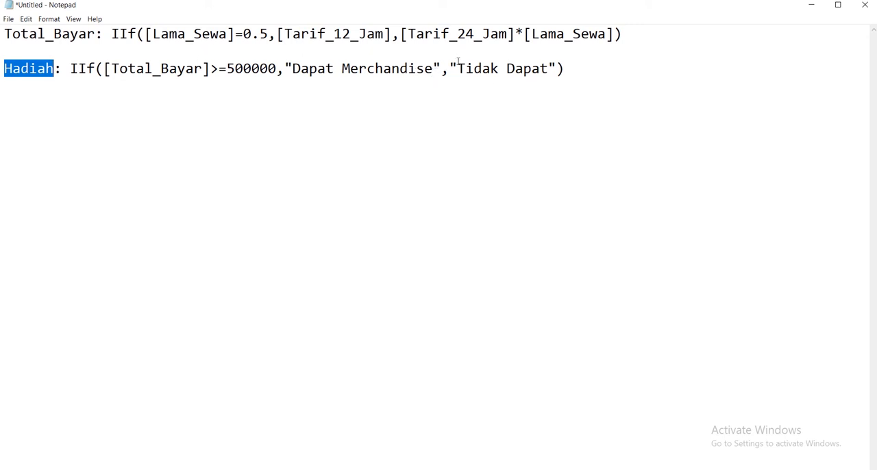
left_click_drag(448, 63, 2, 74)
left_click(578, 72)
right_click(15, 74)
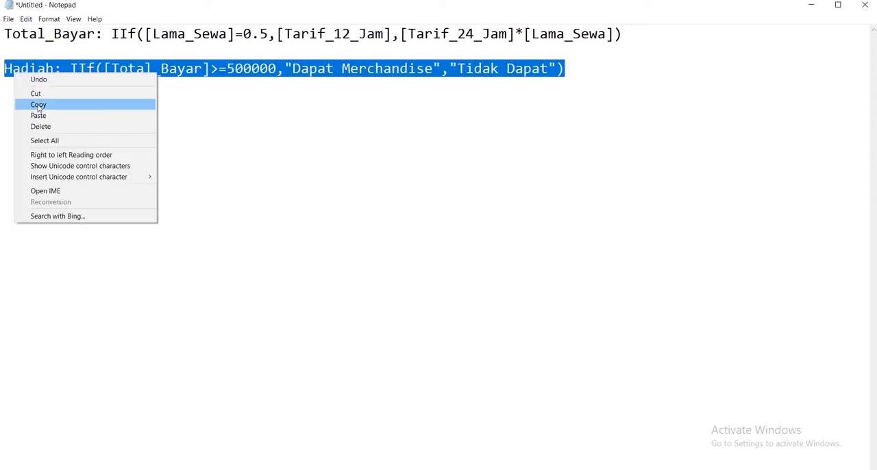
left_click(38, 104)
- Switch back to Access, paste the Hadiah formula into the empty column after Total_Bayar, and save the query
key("alt+Tab")
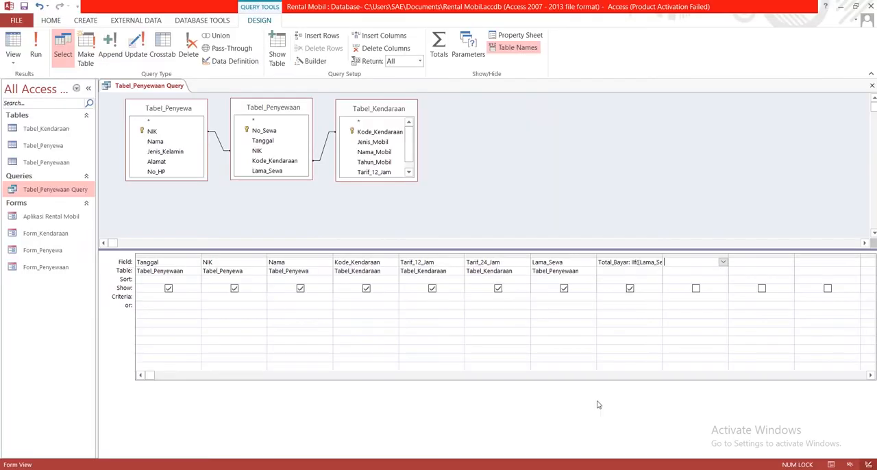
left_click(686, 262)
right_click(675, 262)
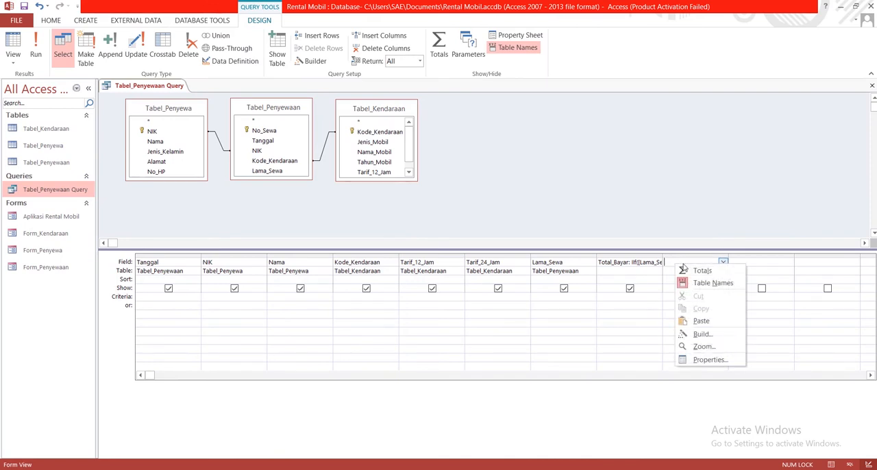
left_click(700, 321)
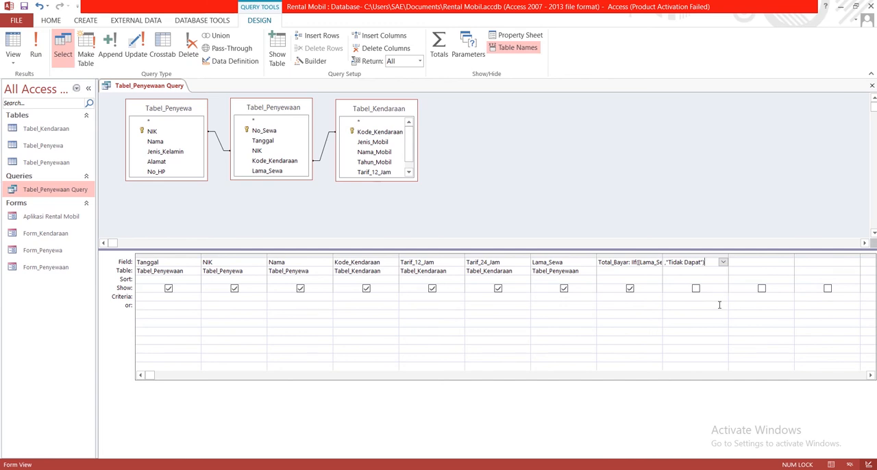
left_click(25, 6)
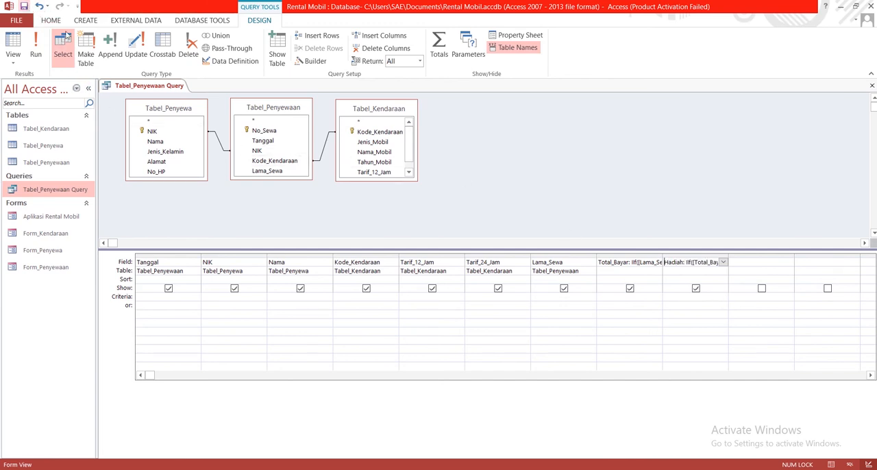
- Show the query in Datasheet View and check each record's Total_Bayar against its Lama_Sewa and tariff values
right_click(143, 86)
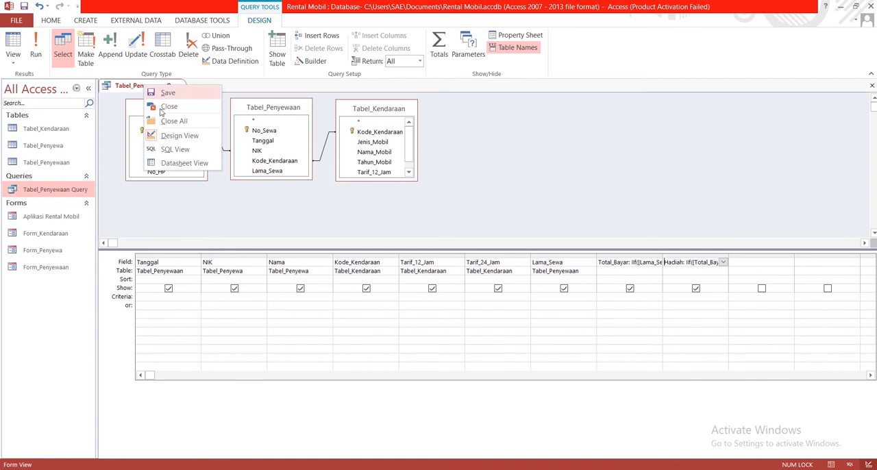
left_click(191, 165)
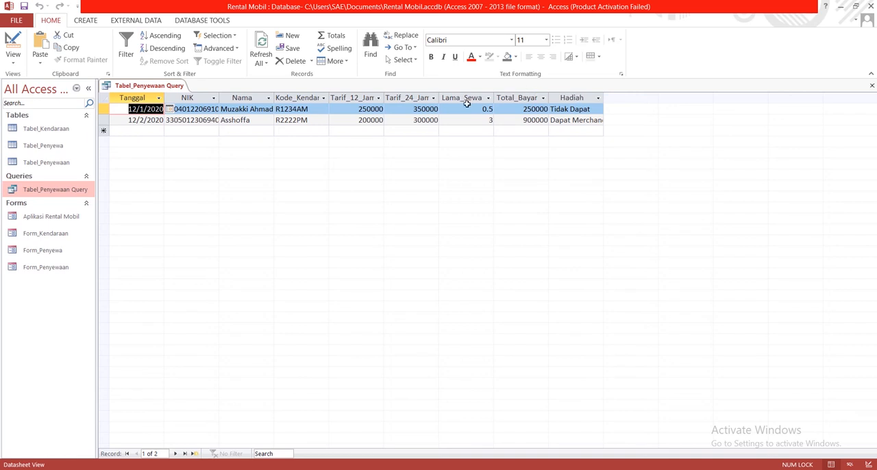
left_click_drag(476, 110, 504, 107)
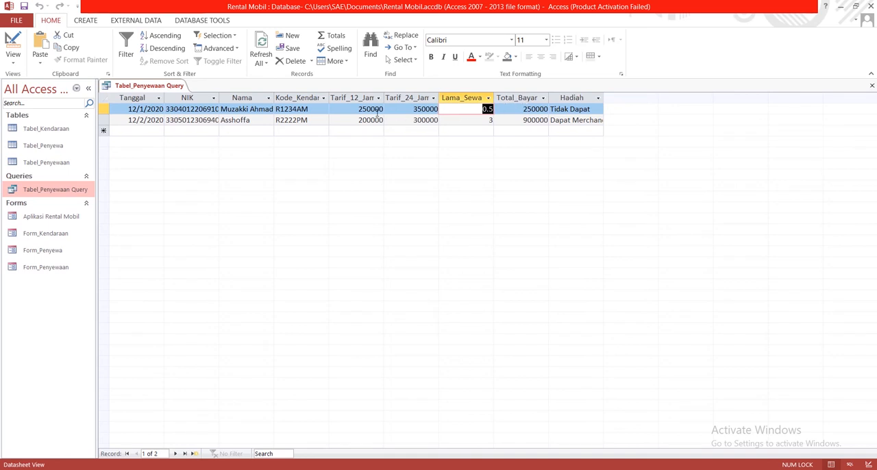
left_click_drag(353, 109, 384, 109)
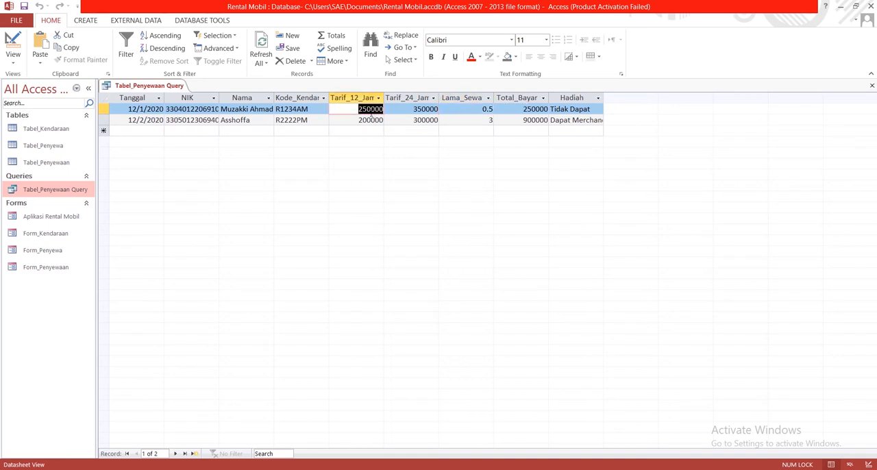
left_click(372, 109)
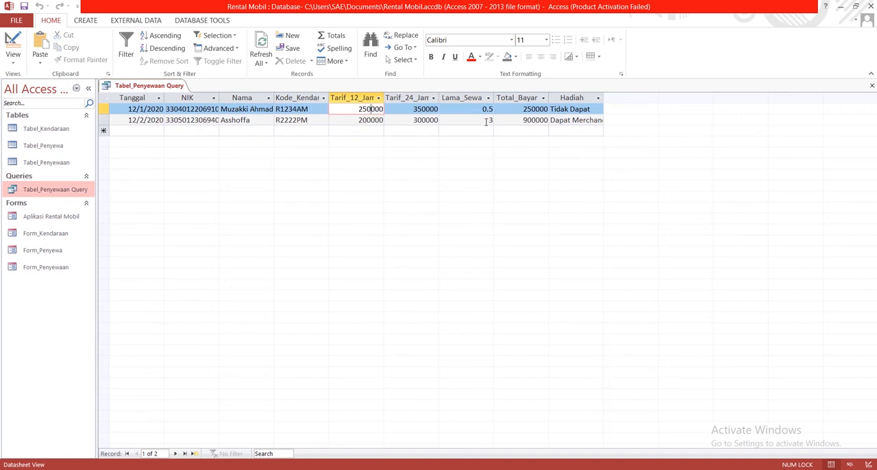
left_click_drag(485, 121, 493, 121)
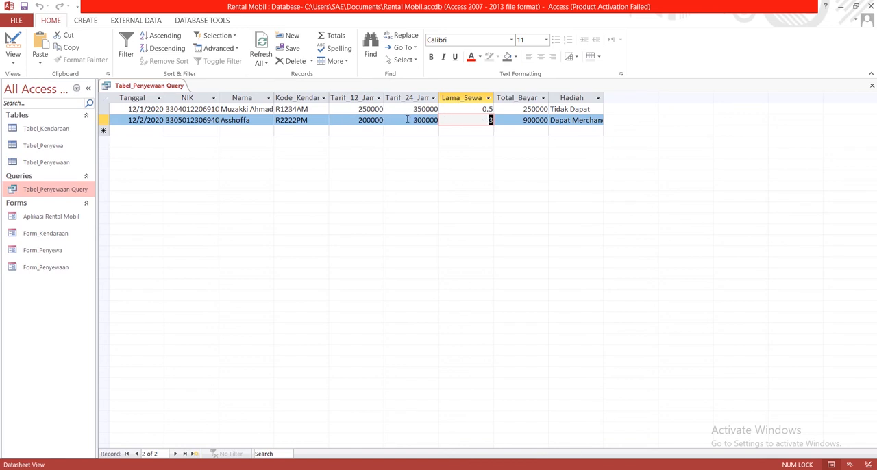
left_click_drag(407, 119, 439, 120)
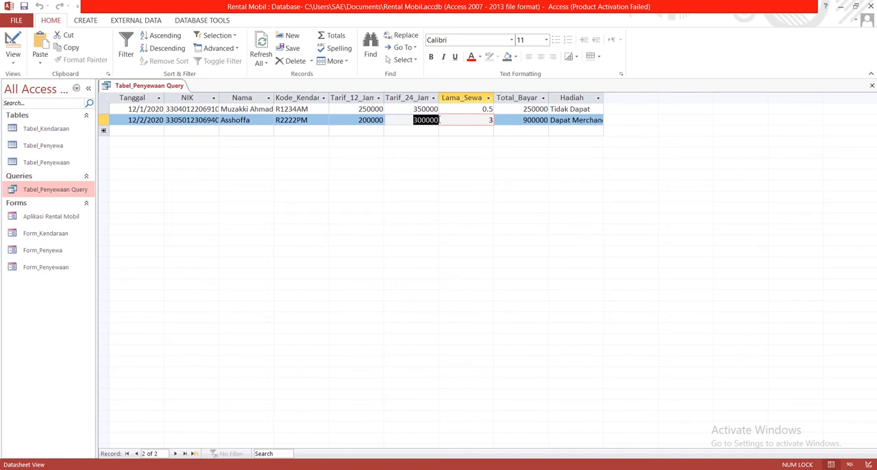
left_click(488, 118)
left_click_drag(523, 120, 552, 119)
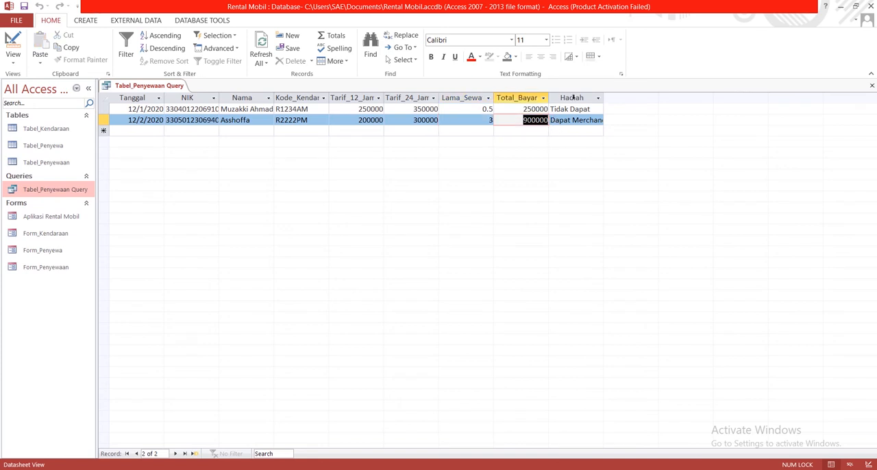
left_click(523, 119)
- Widen the Hadiah column to fit its contents, then save and close the query
left_click_drag(605, 94, 624, 94)
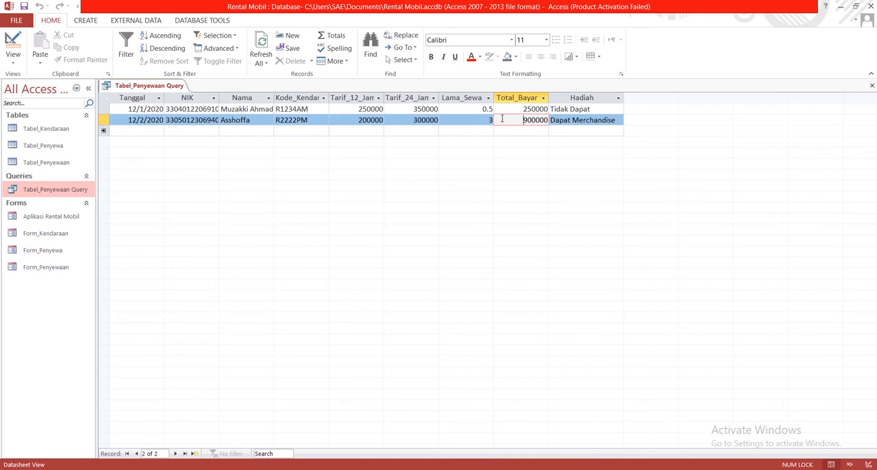
left_click(522, 111)
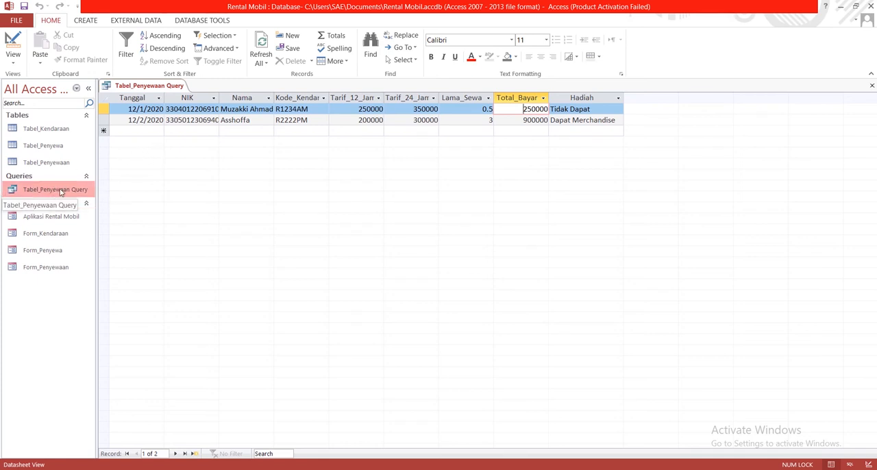
right_click(131, 87)
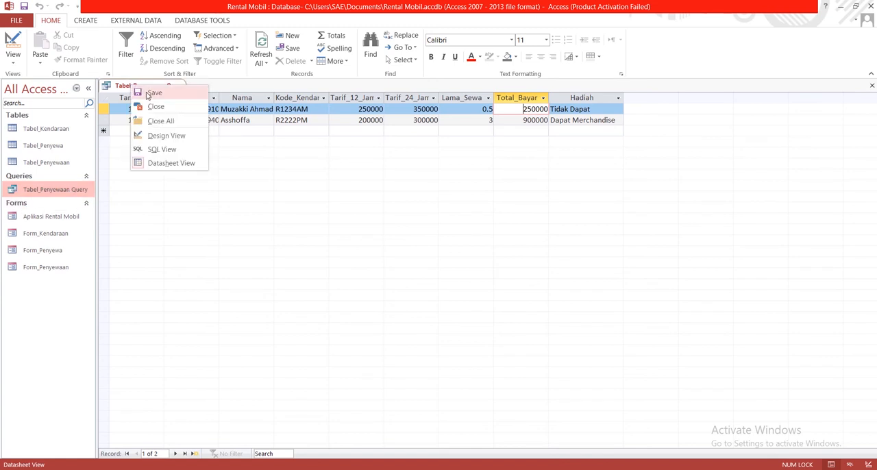
left_click(146, 92)
right_click(146, 93)
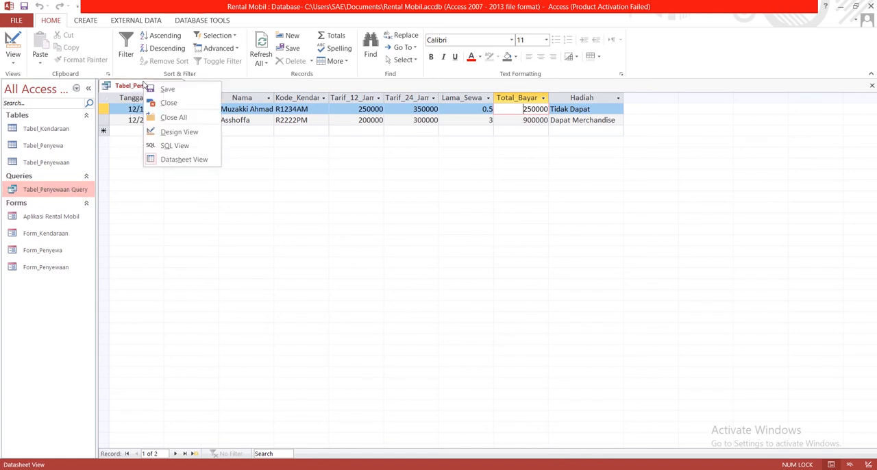
left_click(166, 102)
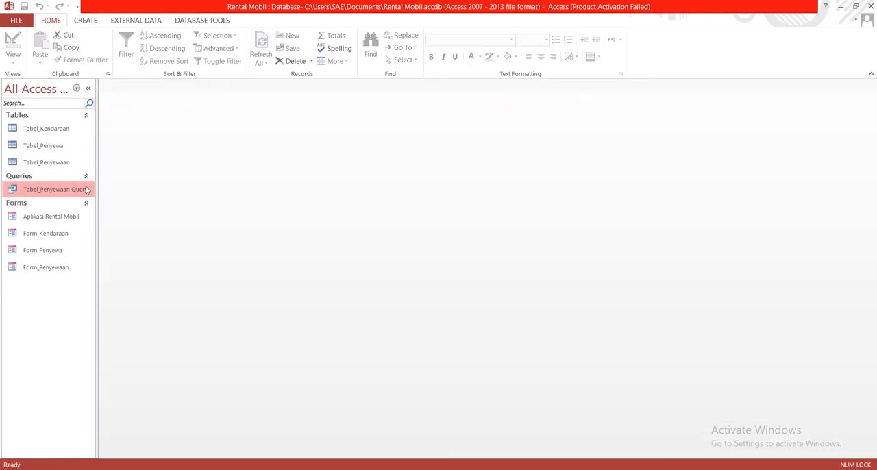
- Rename the query Tabel_Penyewaan Query as Tabel_Tagihan
right_click(51, 192)
left_click(72, 239)
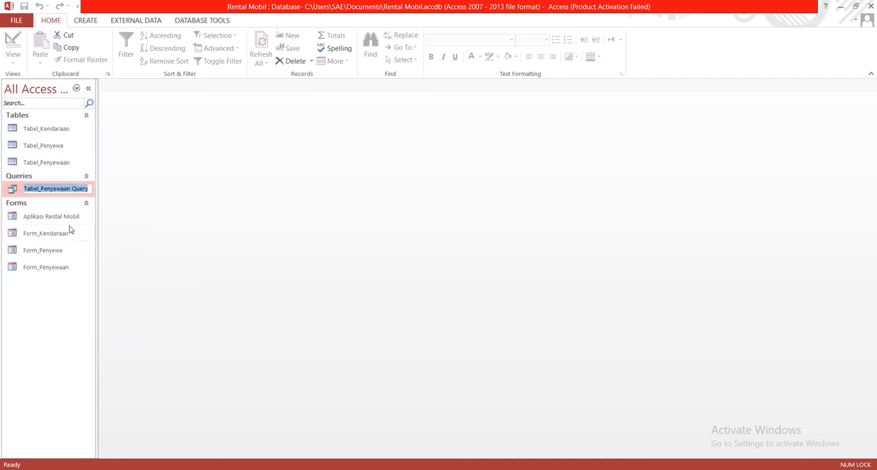
left_click(42, 190)
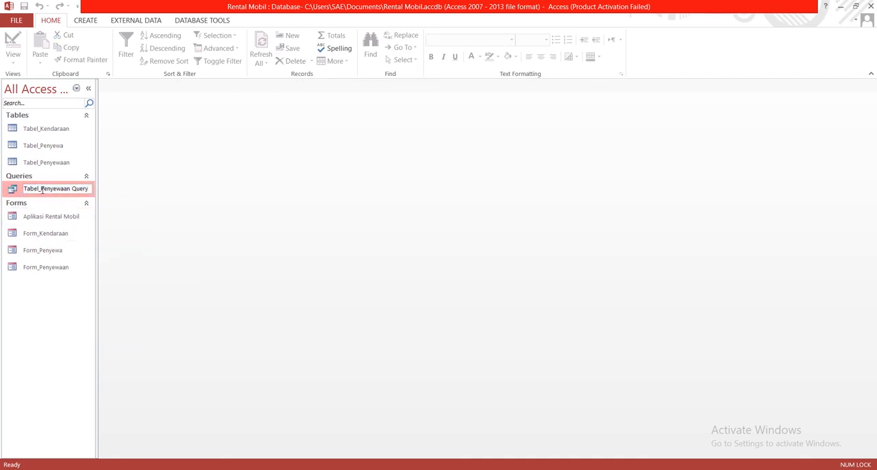
left_click_drag(42, 189, 98, 189)
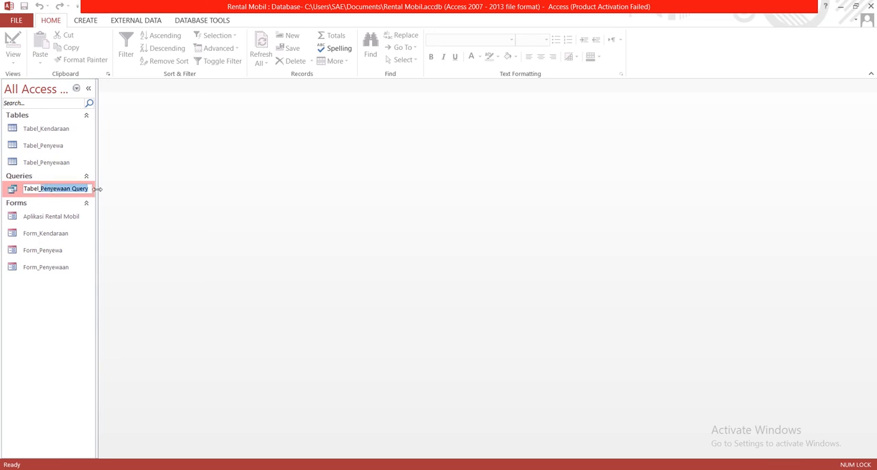
type("Tabel_Tagihan")
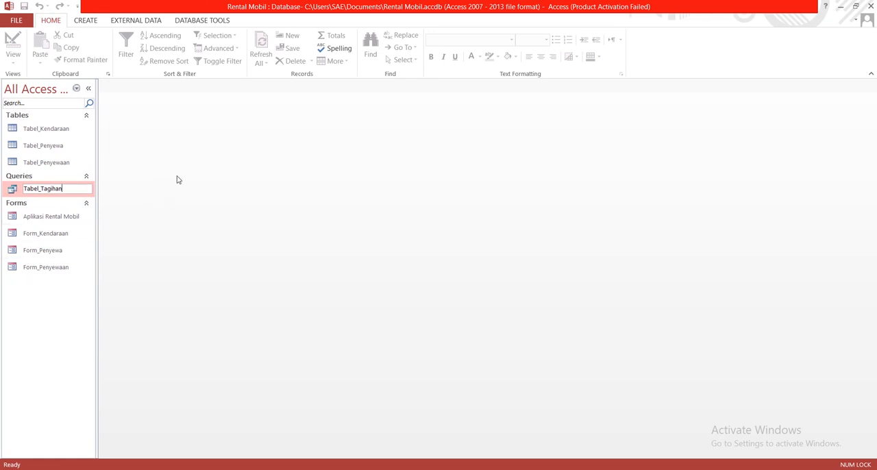
key("Return")
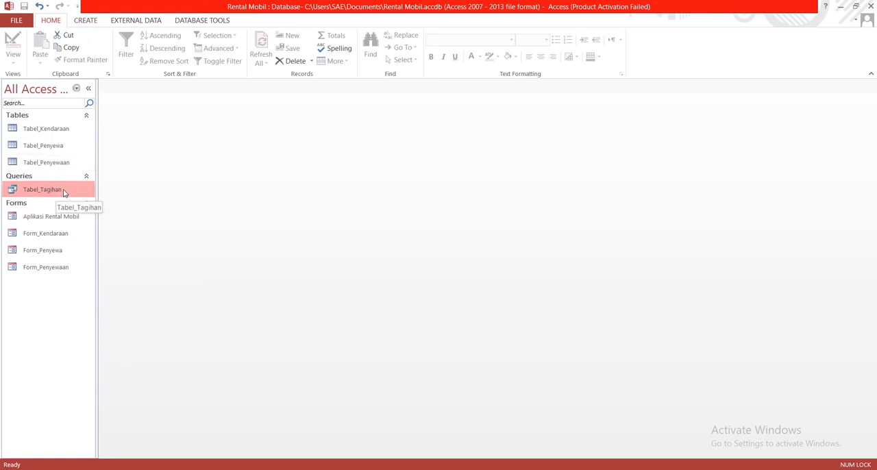
- Create a report with the Report Wizard from the Tabel_Tagihan query, including all available fields and no grouping levels
left_click(87, 21)
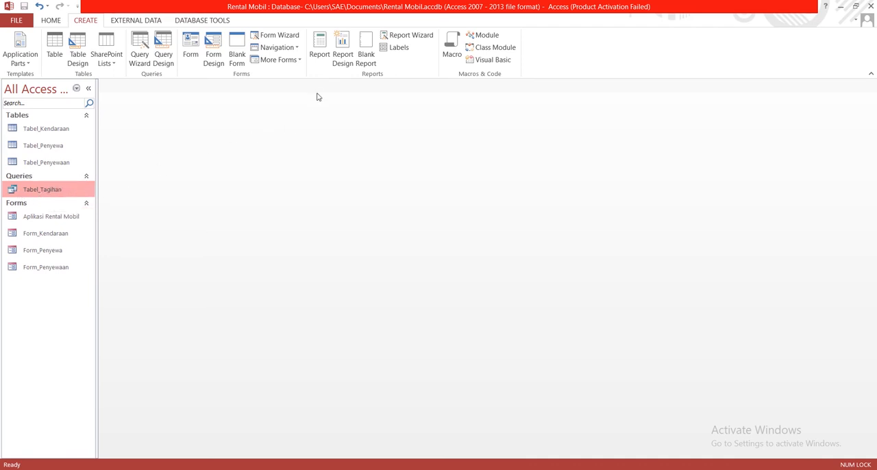
left_click(408, 35)
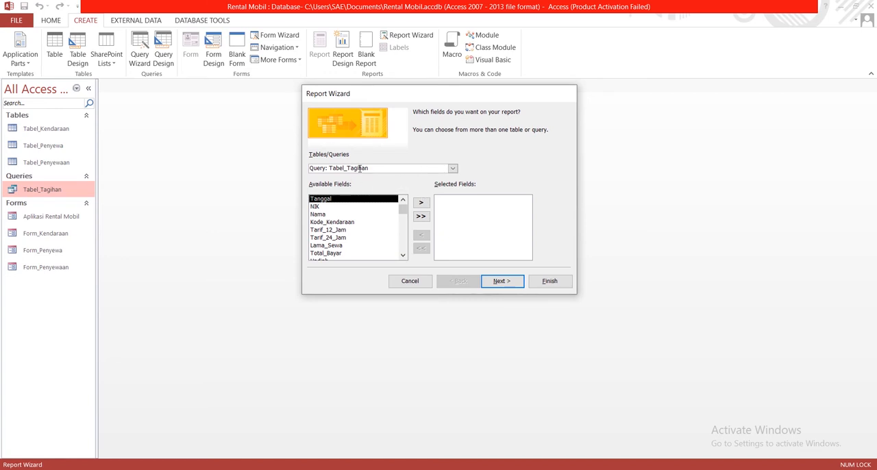
left_click(421, 218)
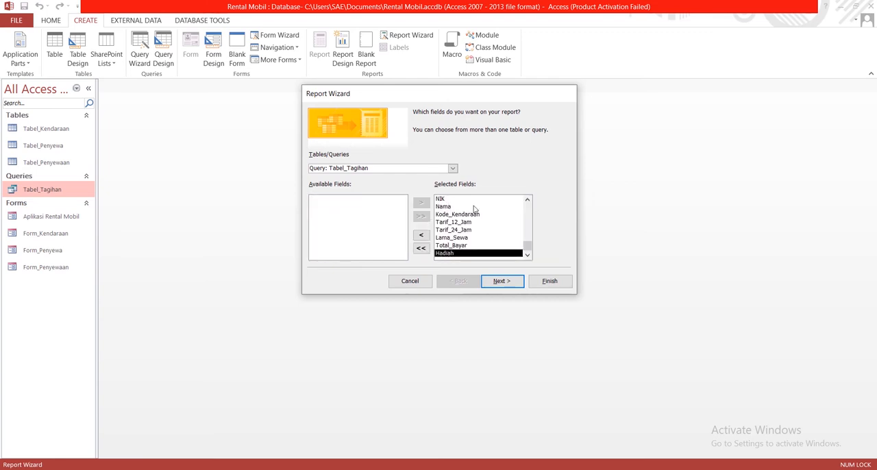
left_click(508, 284)
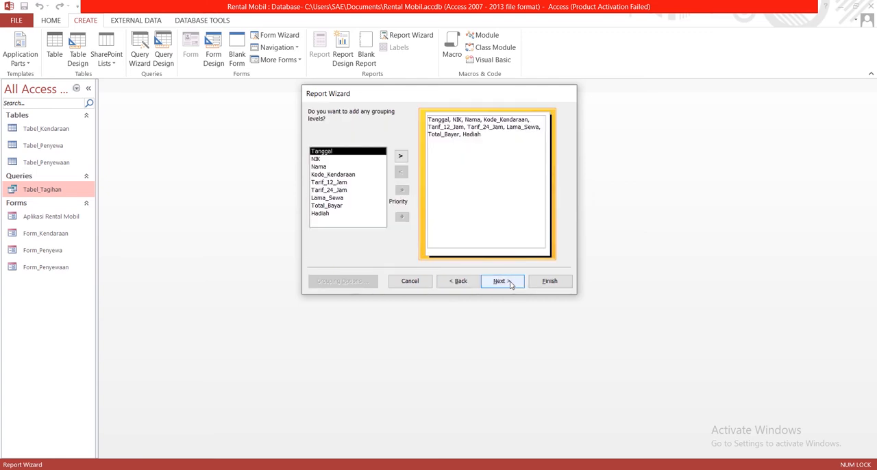
left_click(562, 282)
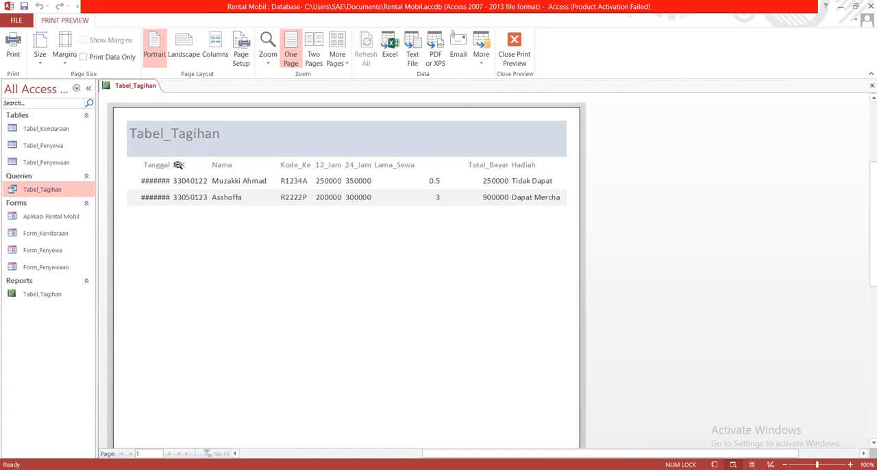
- In the report's Design View, widen the Tanggal heading and field to the report's left margin, and check the dates in Print Preview
right_click(138, 88)
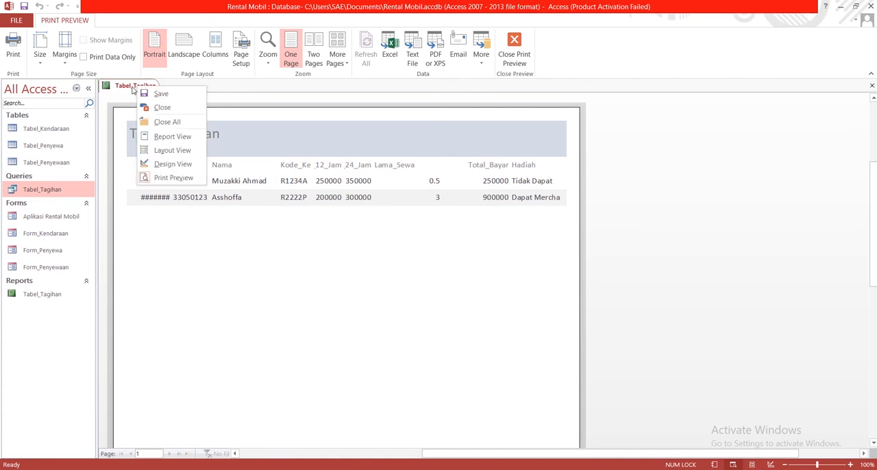
left_click(176, 167)
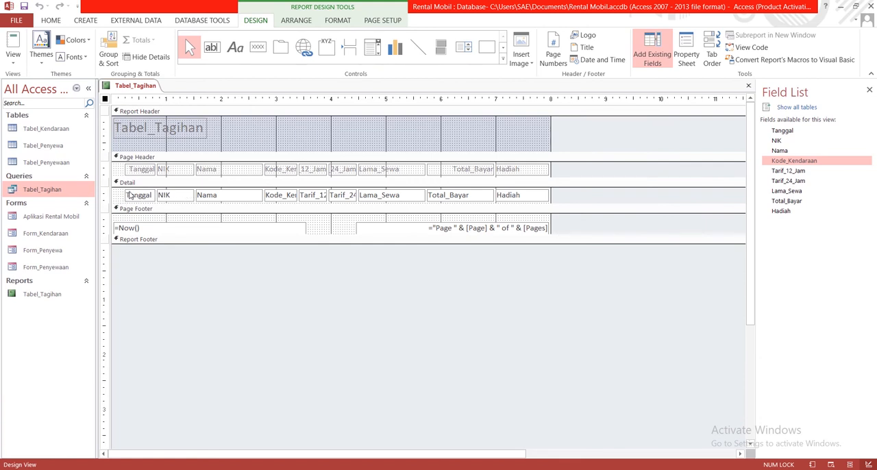
left_click(168, 169)
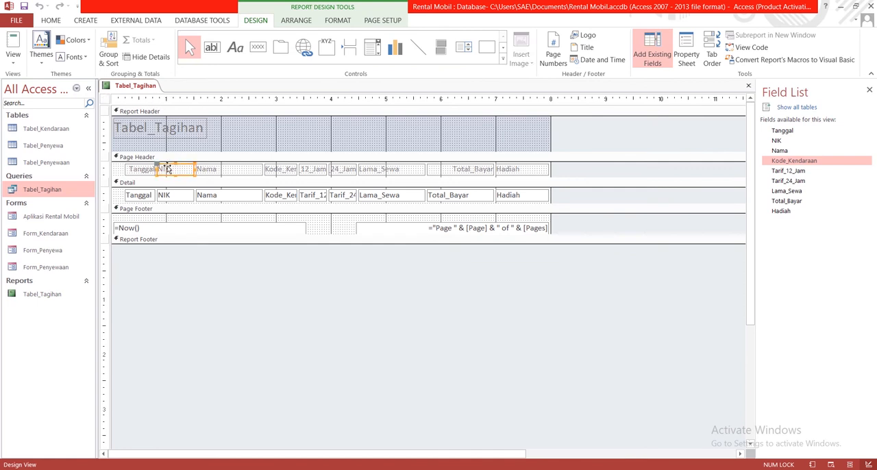
left_click(143, 171)
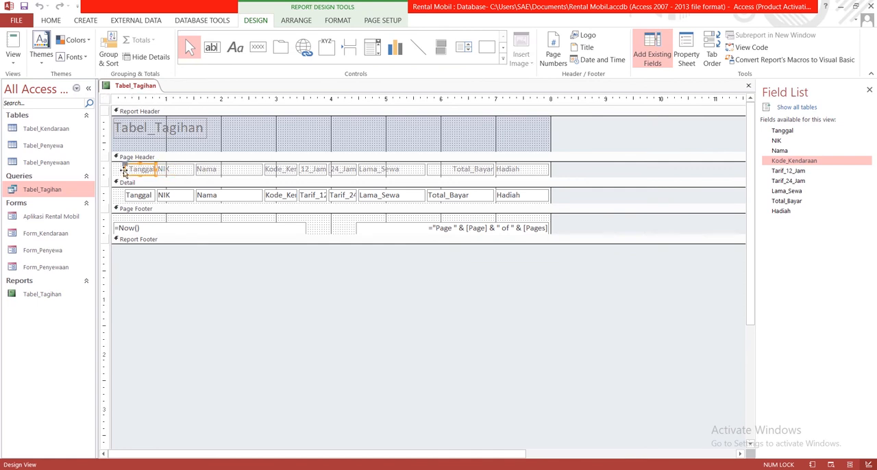
left_click_drag(124, 169, 113, 195)
left_click(128, 197)
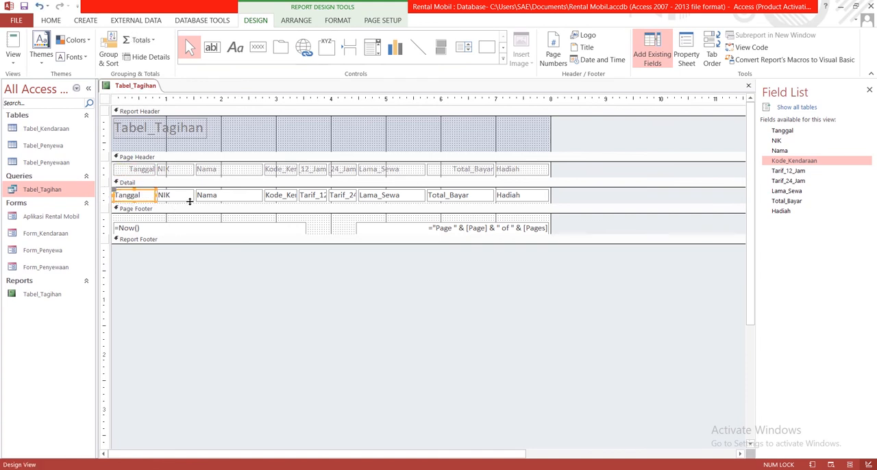
right_click(139, 90)
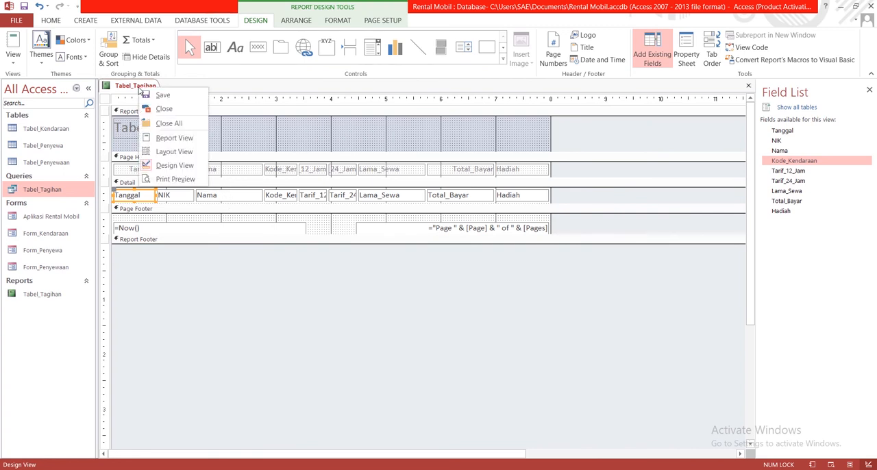
left_click(175, 179)
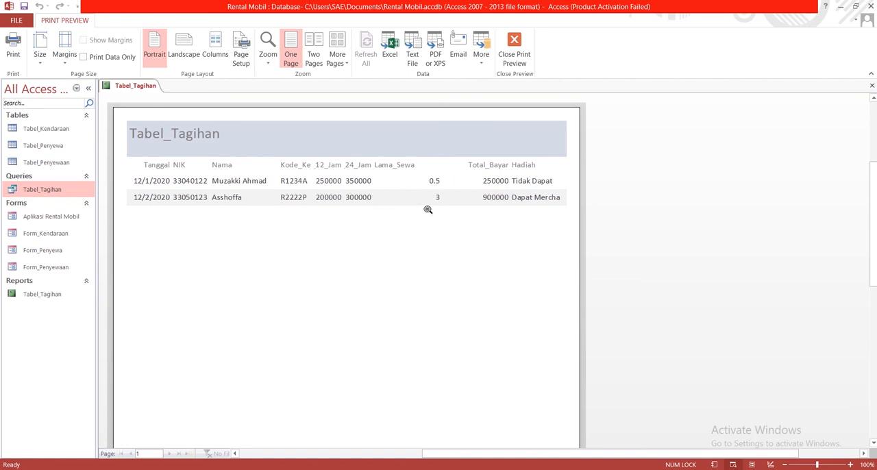
- Return to the report's Design View and widen the report area to about the 10 mark on the ruler
right_click(132, 86)
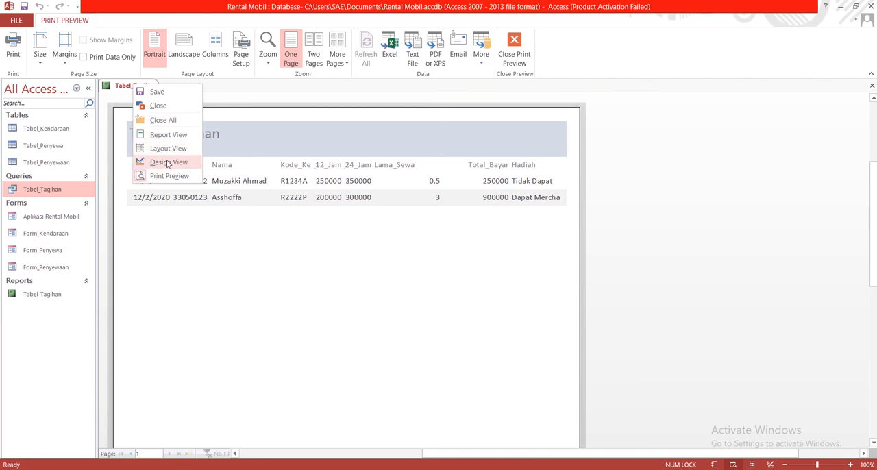
left_click(169, 163)
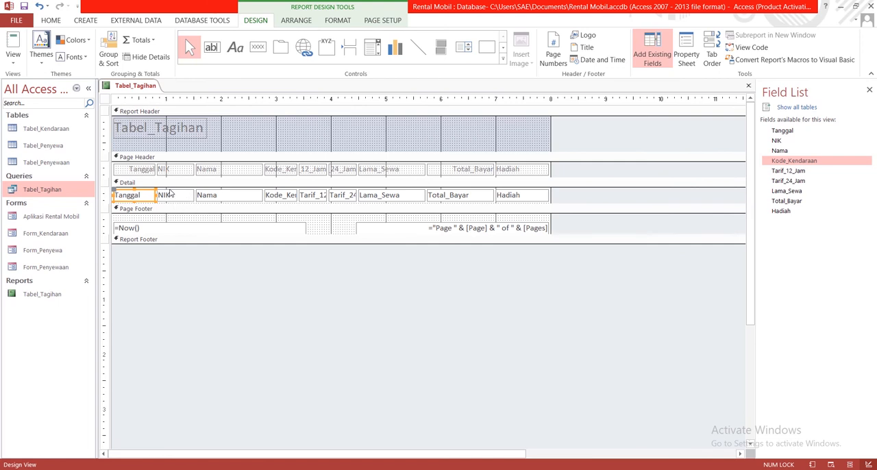
left_click(176, 169)
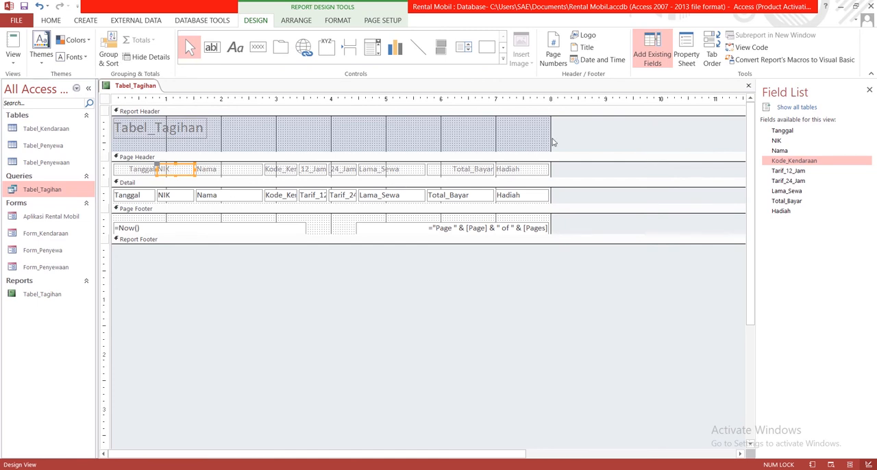
left_click_drag(551, 127, 658, 128)
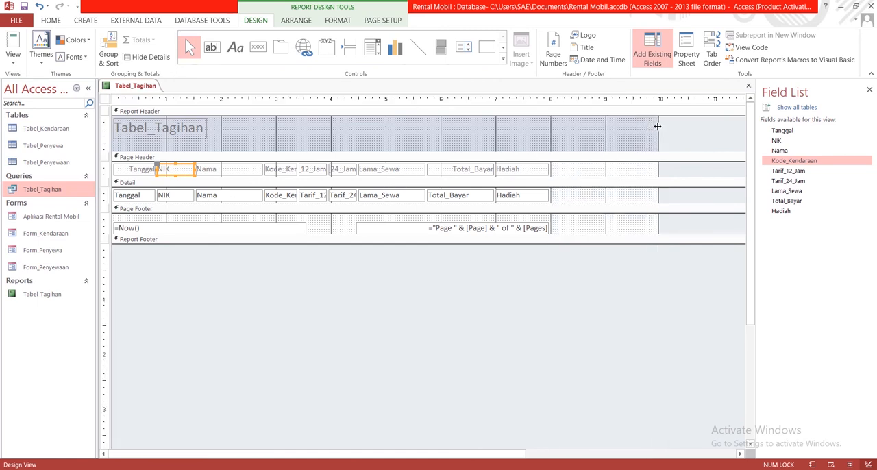
- Move the Hadiah heading and its detail field together rightward so they start at about 7.9 on the ruler
left_click(535, 172)
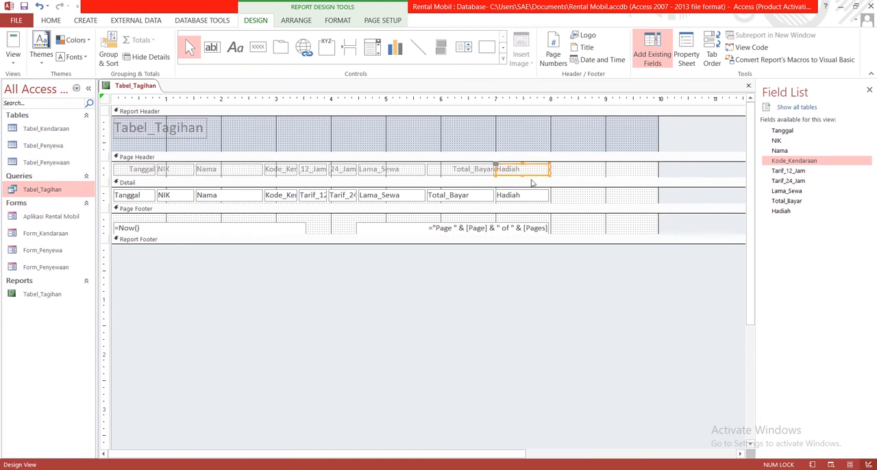
left_click(531, 194, "shift")
left_click(537, 193, "shift")
left_click(529, 194, "shift")
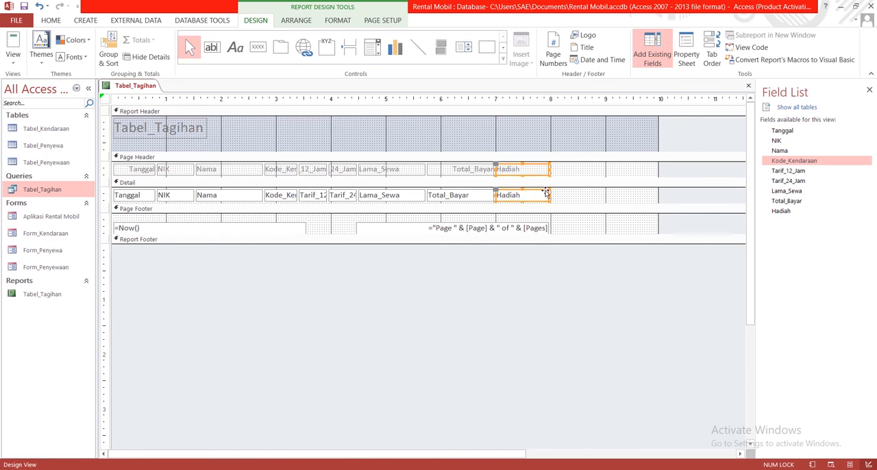
key("Right")
key("Right")
key("Right")
key("Right")
key("Right")
key("Right")
key("Right")
key("Right")
key("Right")
key("Right")
key("Right")
key("Right")
key("Right")
key("Right")
key("Right")
key("Right")
key("Right")
key("Right")
key("Right")
key("Right")
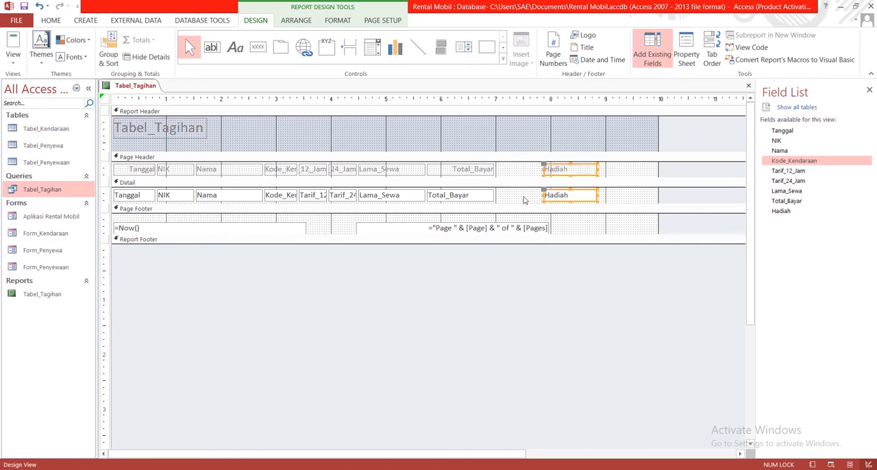
- Add the Total_Bayar heading and field to the selection and shift them right with Hadiah, so Total_Bayar starts at about 6.4 on the ruler
left_click(486, 198, "shift")
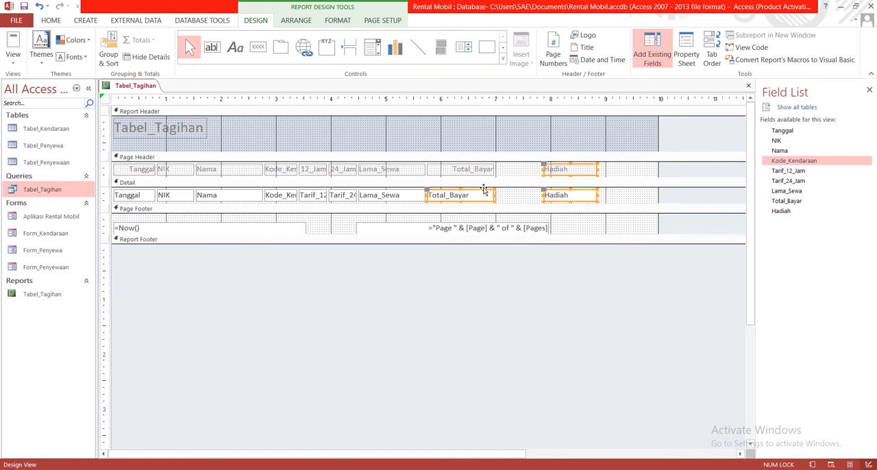
left_click(484, 172, "shift")
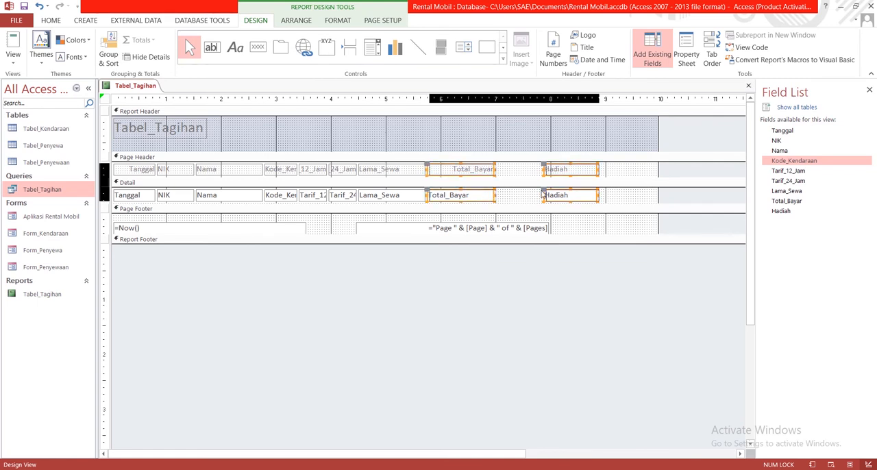
key("Right")
key("Right")
key("Right")
key("Right")
key("Right")
key("Right")
key("Right")
key("Right")
key("Right")
key("Right")
key("Right")
key("Right")
key("Right")
key("Right")
key("Right")
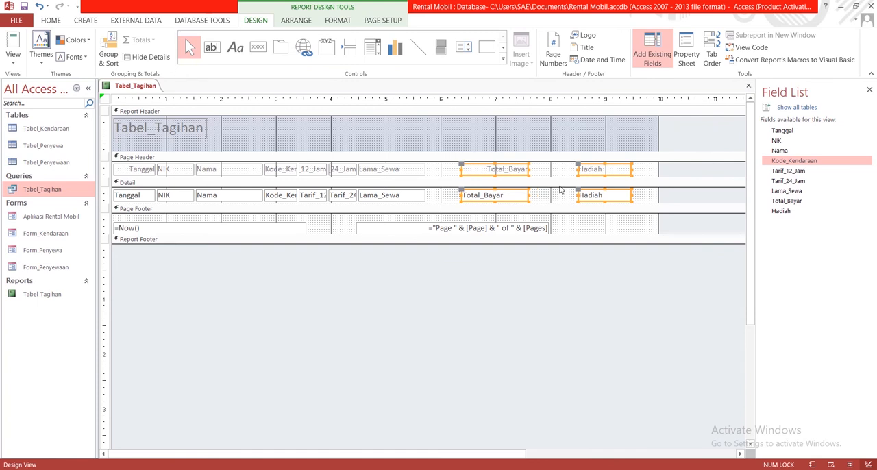
- Move only the Hadiah heading and field back toward Total_Bayar, leaving a small gap, so they start just before 8 on the ruler
left_click(565, 176)
left_click(585, 173)
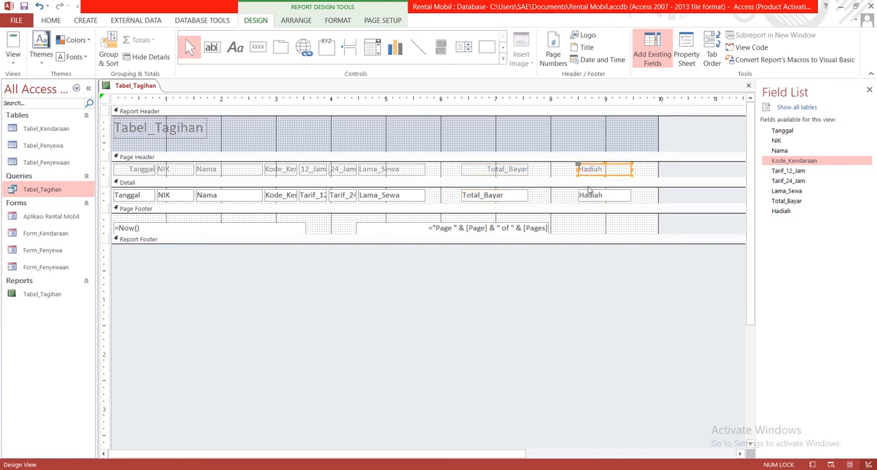
left_click(596, 197, "shift")
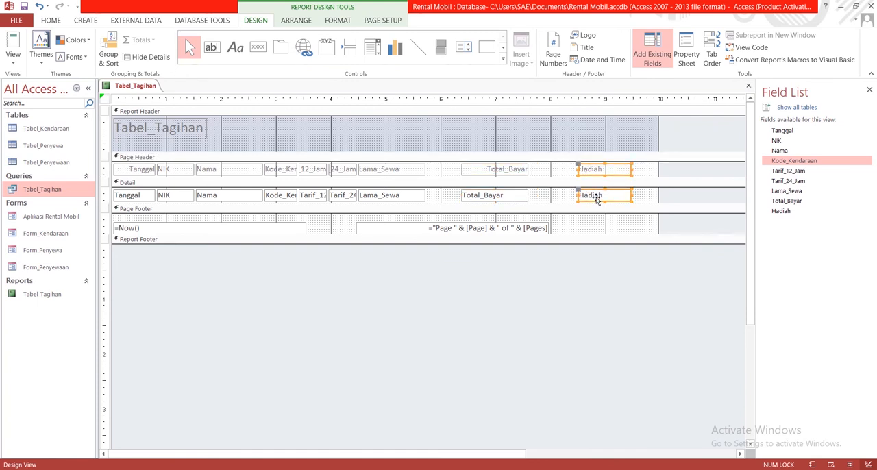
key("Left")
key("Left")
key("Left")
key("Left")
key("Left")
key("Left")
key("Left")
key("Left")
key("Left")
key("Left")
key("Left")
key("Left")
key("Left")
key("Left")
key("Left")
key("Left")
key("Left")
key("Left")
key("Left")
key("Left")
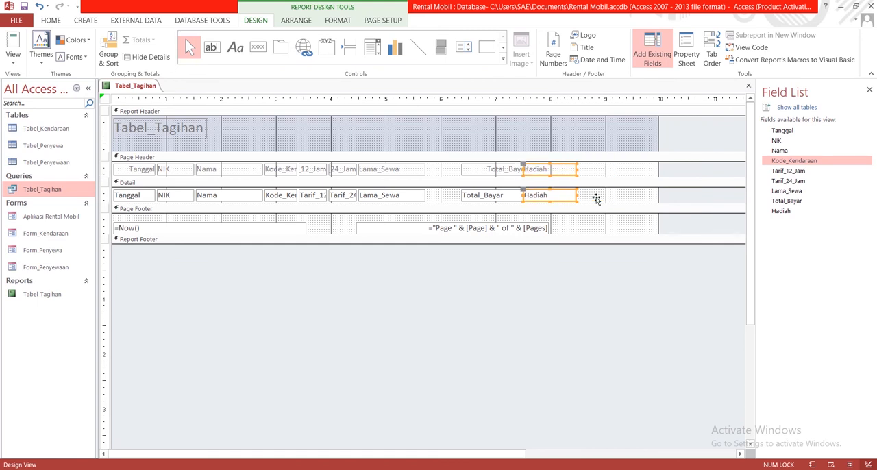
key("Right")
key("Right")
key("Right")
key("Right")
key("Right")
key("Right")
key("Right")
key("Right")
key("Right")
key("Right")
key("Right")
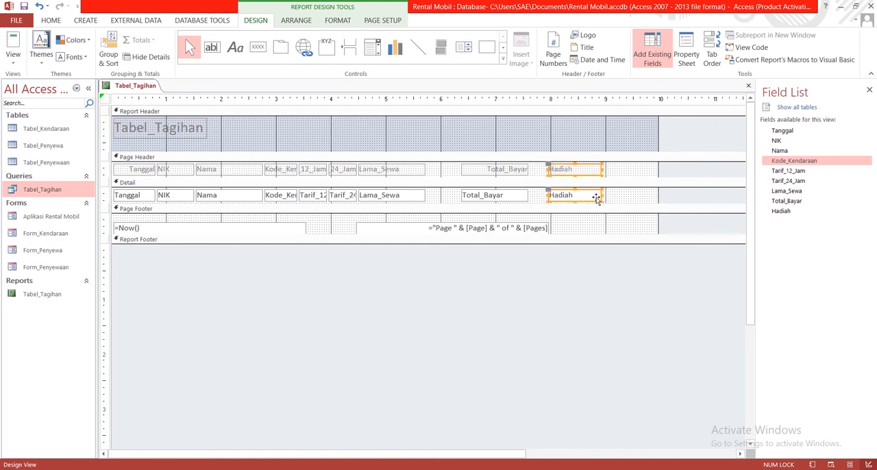
- Nudge the Total_Bayar and Hadiah headings and fields slightly right together, so Total_Bayar starts at about 6.5 on the ruler
left_click(508, 172, "shift")
left_click(511, 198, "shift")
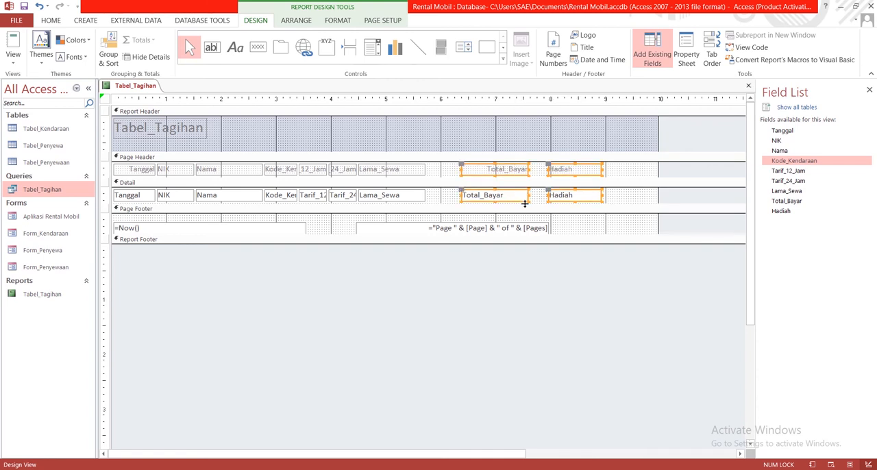
key("Right")
key("Right")
key("Right")
key("Right")
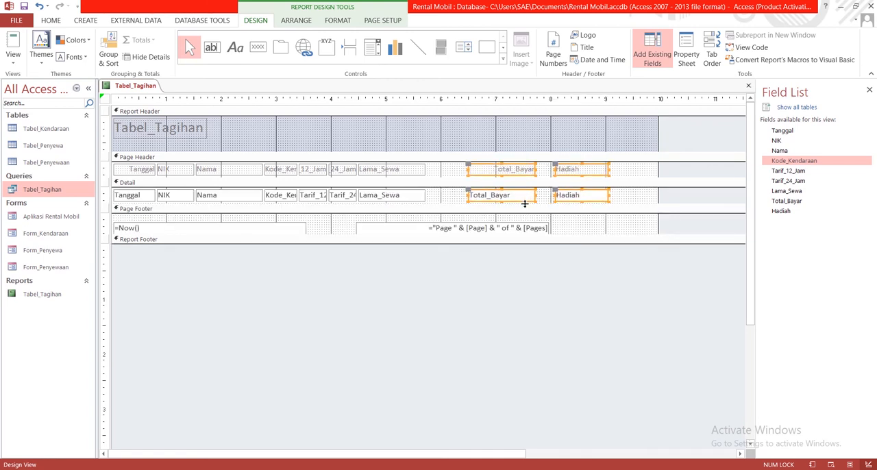
- Left-align the text of the Total_Bayar heading in the page header
left_click(440, 172)
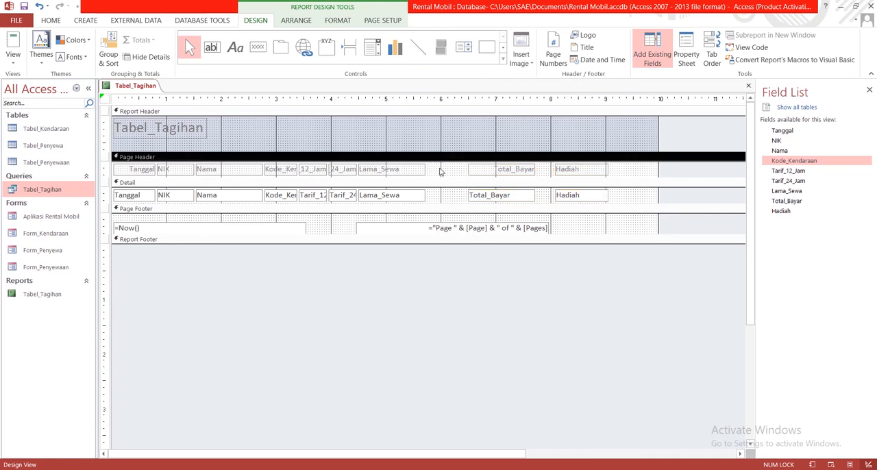
left_click(496, 171)
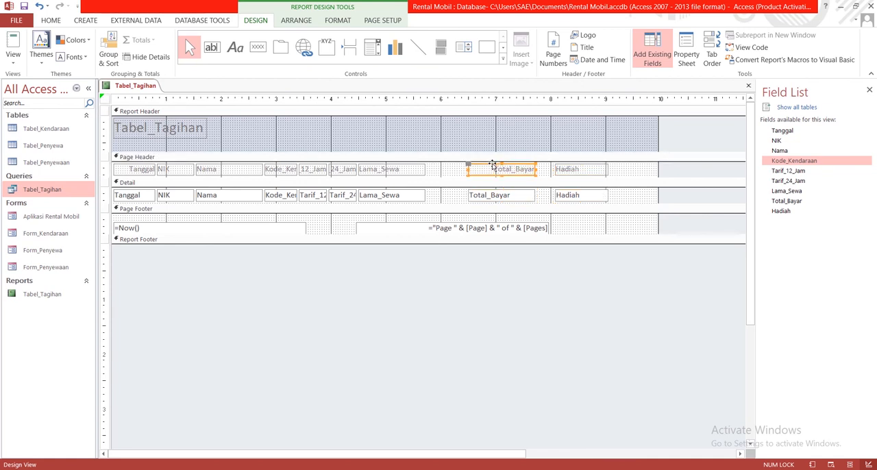
left_click(491, 168)
left_click_drag(491, 168, 537, 168)
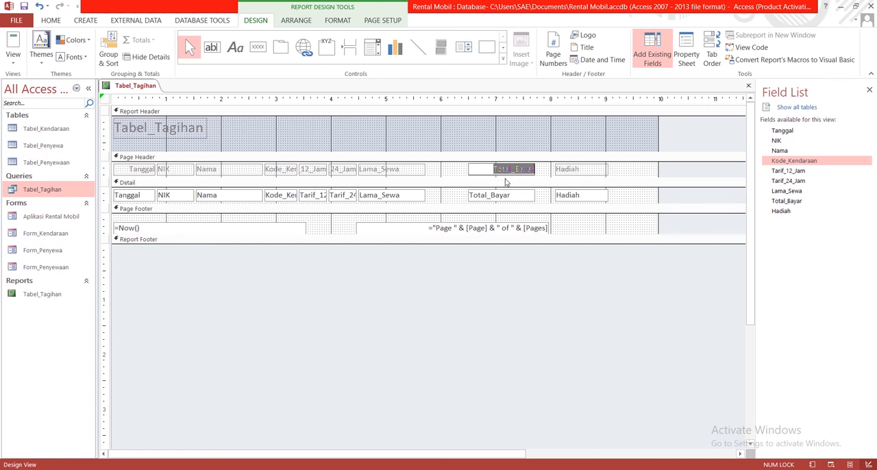
left_click(487, 196)
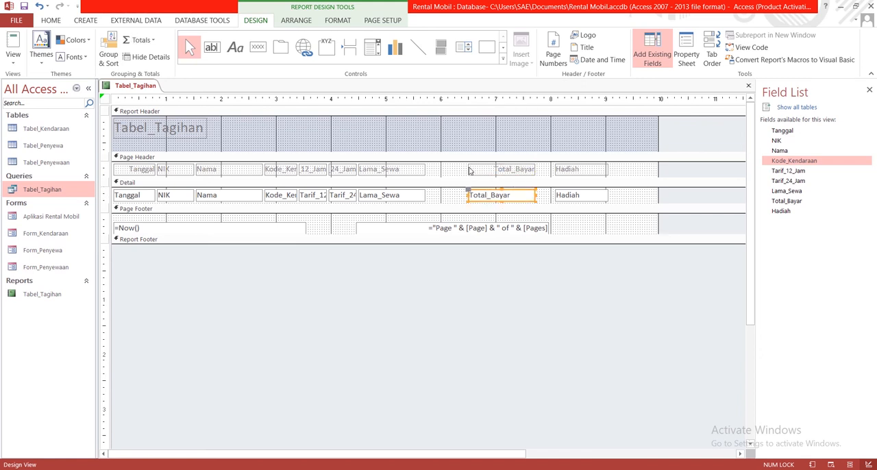
left_click(488, 170)
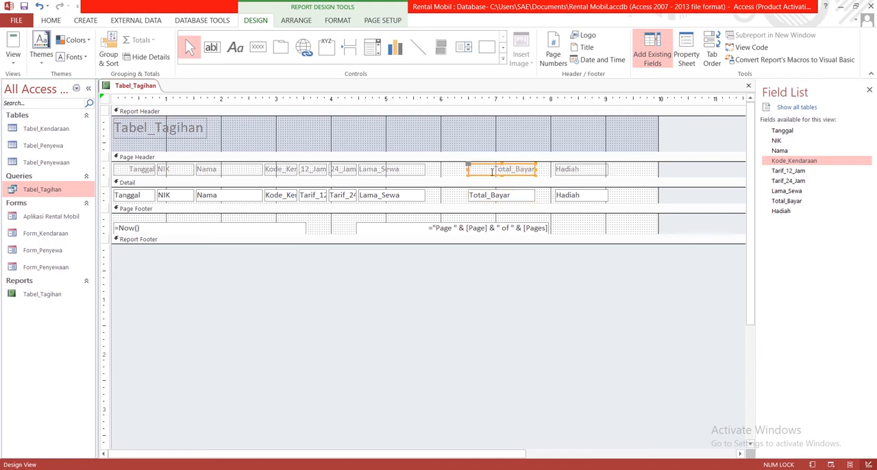
double_click(485, 169)
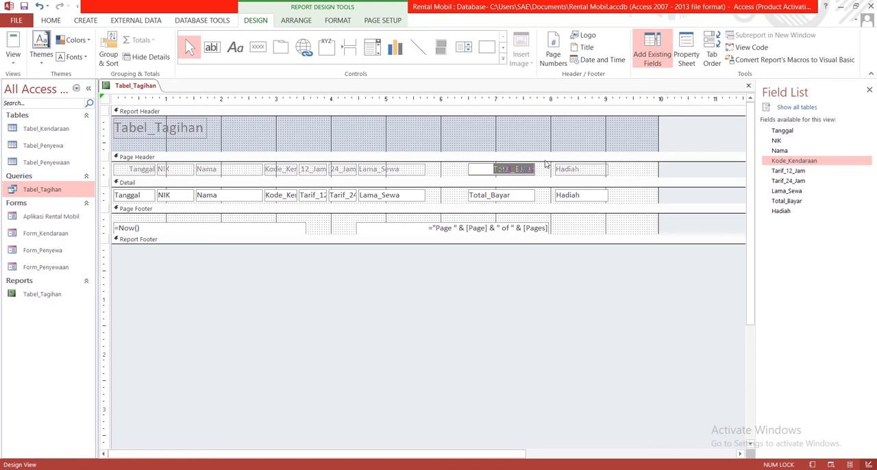
left_click(55, 20)
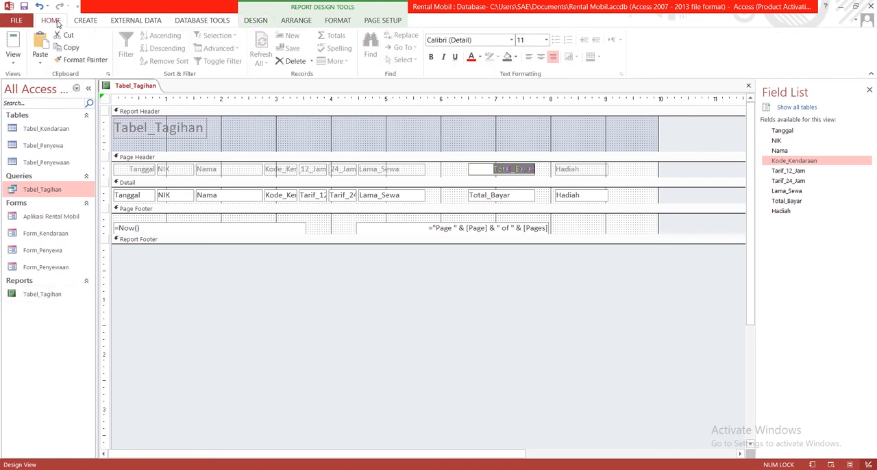
left_click(529, 59)
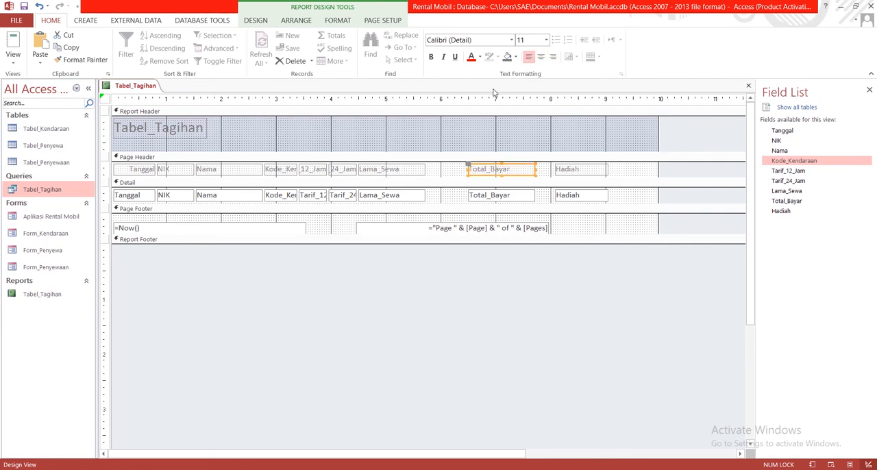
- Narrow the Lama_Sewa heading and detail field and move them near Total_Bayar, spanning about 5.5 to 6.3 on the ruler
left_click(404, 174)
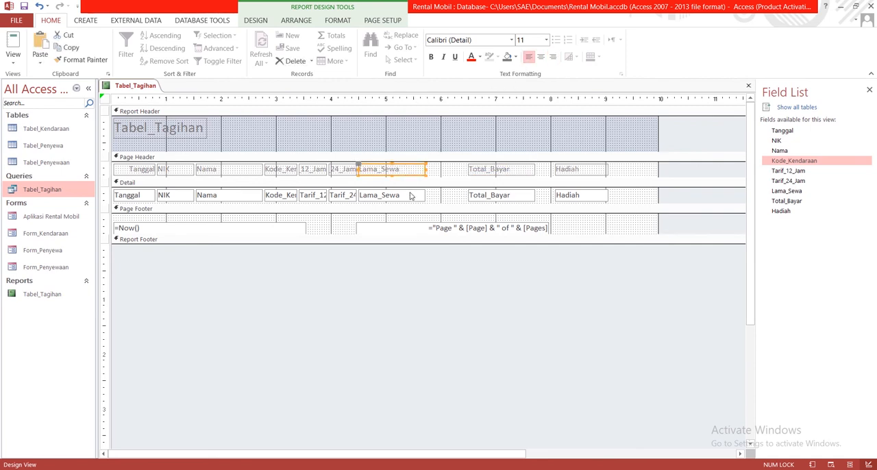
left_click(411, 201, "shift")
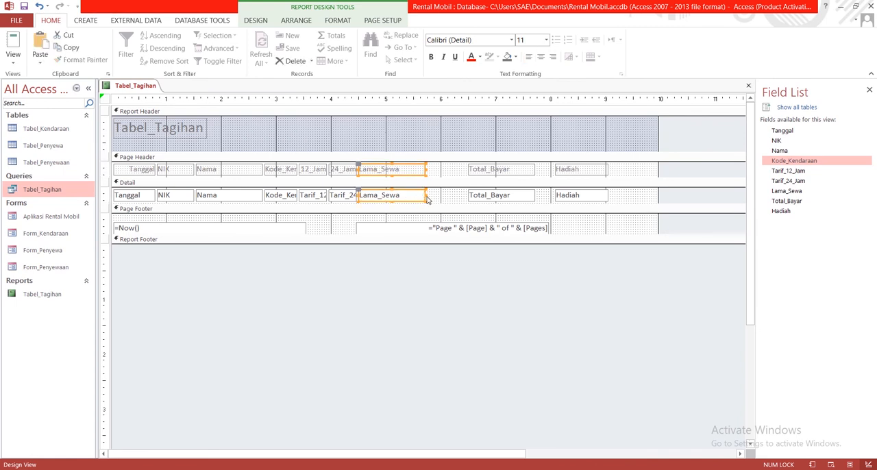
left_click_drag(417, 199, 448, 177)
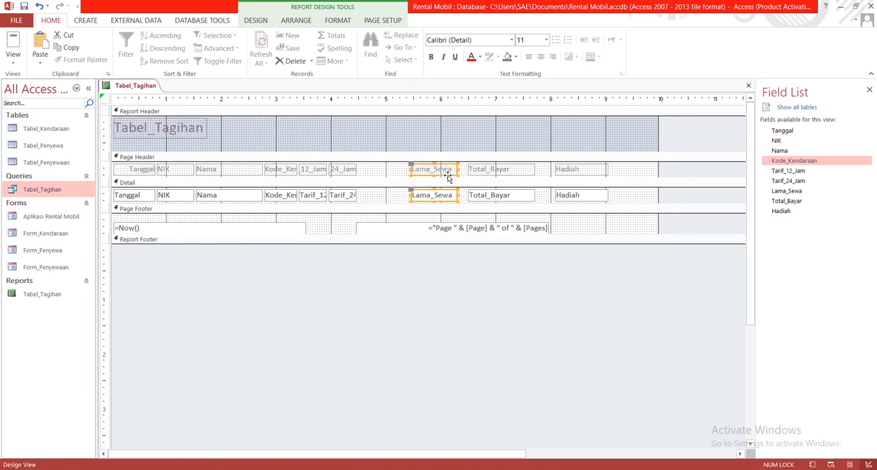
- Widen the Tarif_24_Jam heading and detail field to fit the full name and shift them right, spanning about 4.3 to 5.3 on the ruler
left_click(350, 170)
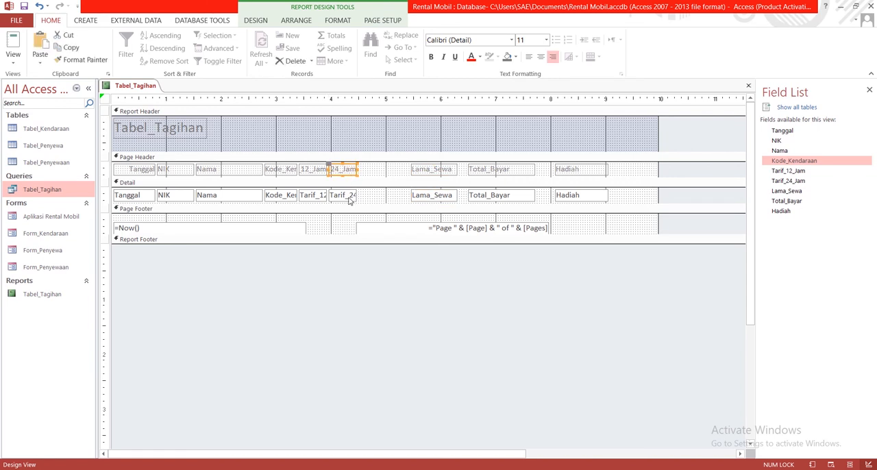
left_click(349, 197, "shift")
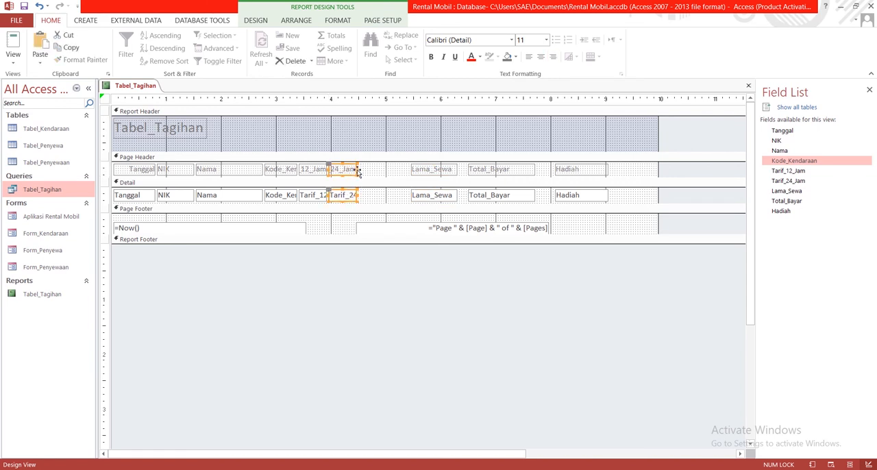
left_click_drag(357, 172, 382, 168)
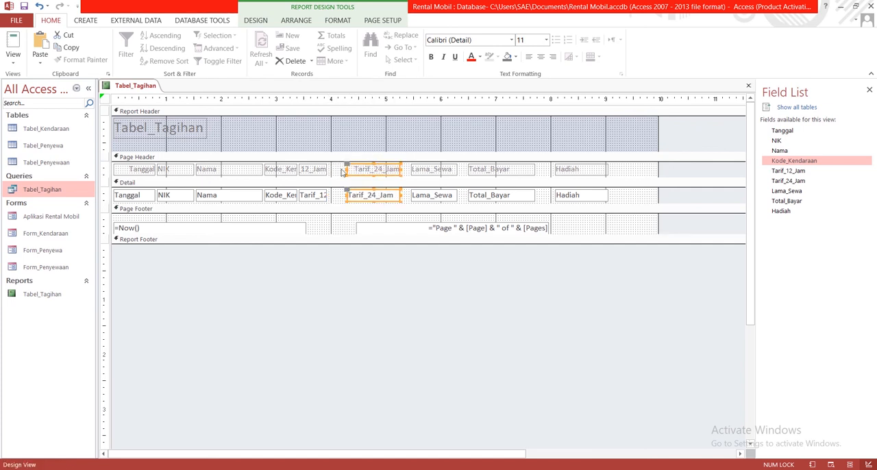
- Left-align the text of the Tarif_24_Jam heading in the page header
left_click(390, 168, "shift")
left_click(381, 169)
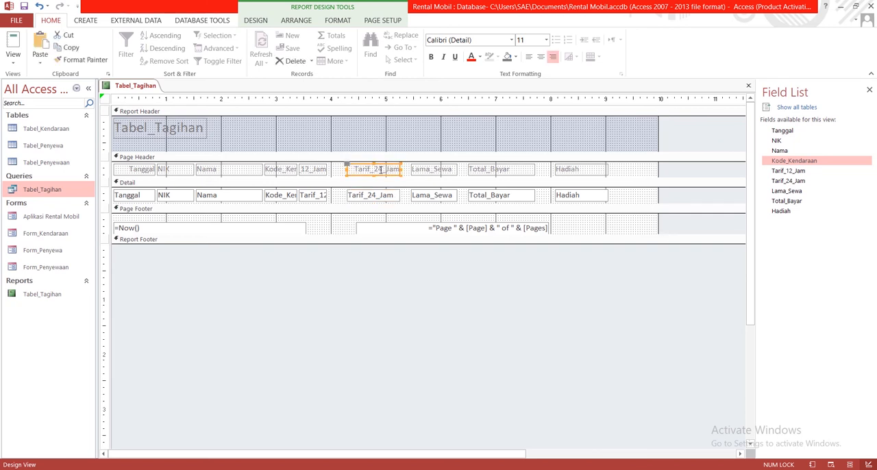
left_click(381, 169)
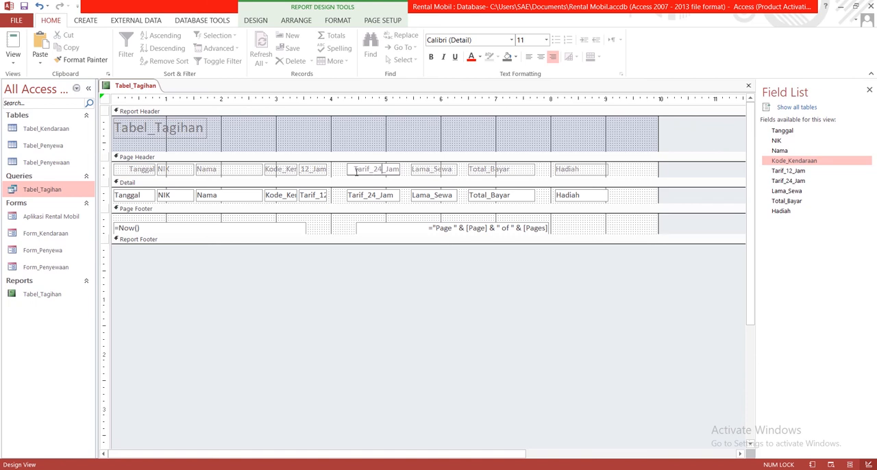
left_click_drag(354, 169, 406, 172)
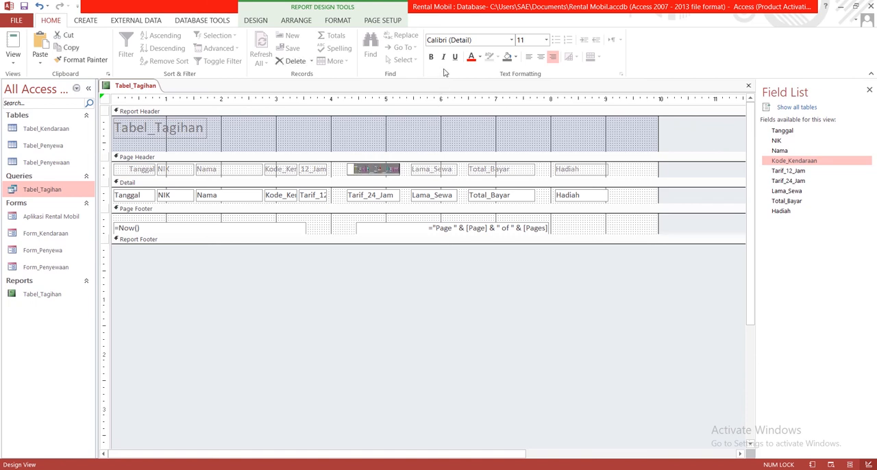
left_click(528, 56)
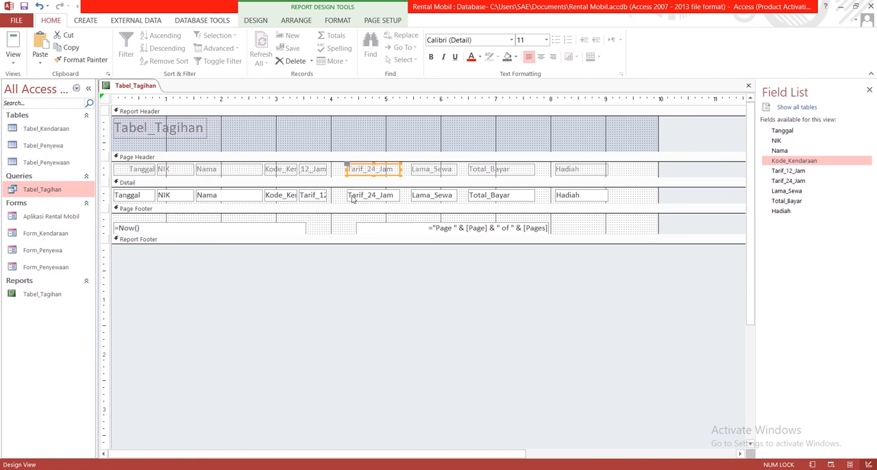
- Shift the Tarif_24_Jam, Lama_Sewa, Total_Bayar and Hadiah headings and fields right together, so Tarif_24_Jam starts at about 5.8 on the ruler
left_click(312, 171)
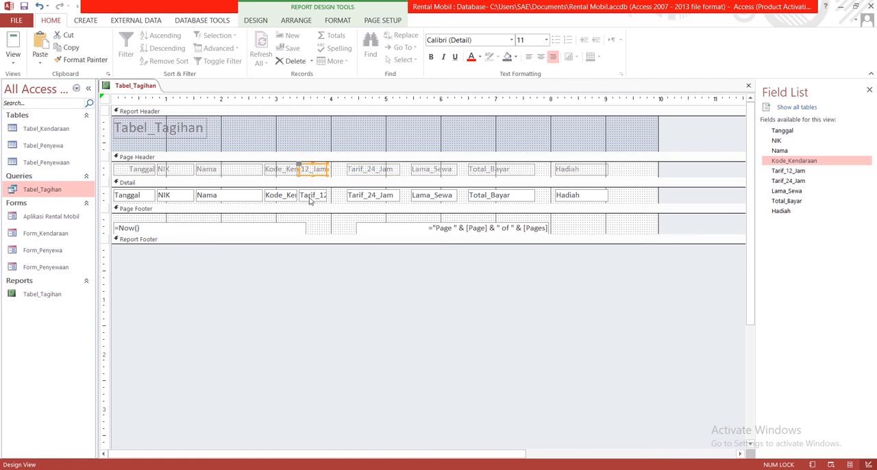
left_click(380, 170)
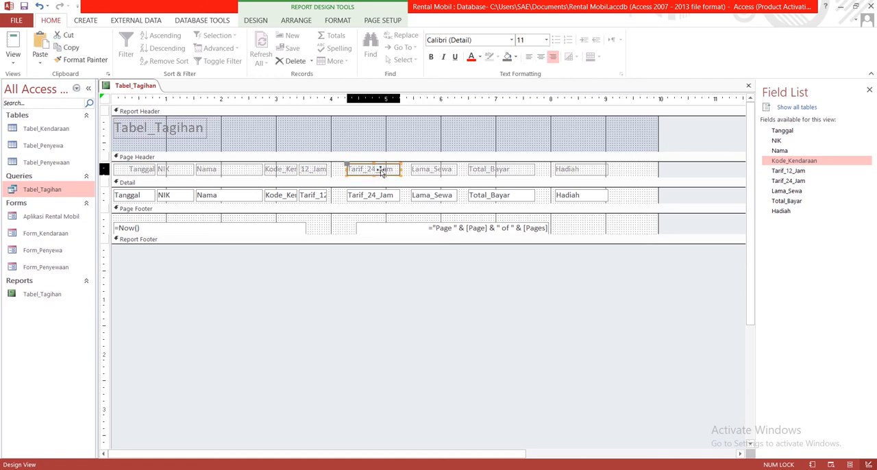
left_click(382, 196, "shift")
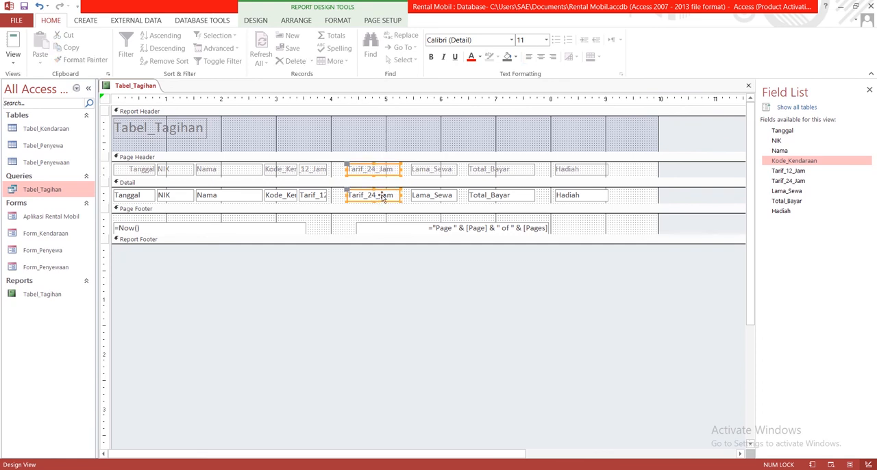
left_click(435, 171, "shift")
left_click(439, 196, "shift")
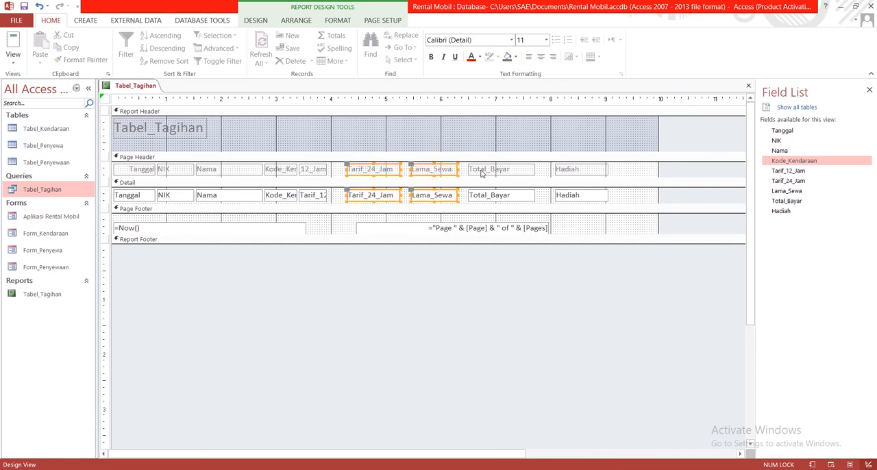
left_click(482, 171, "shift")
left_click(485, 197, "shift")
left_click(559, 173, "shift")
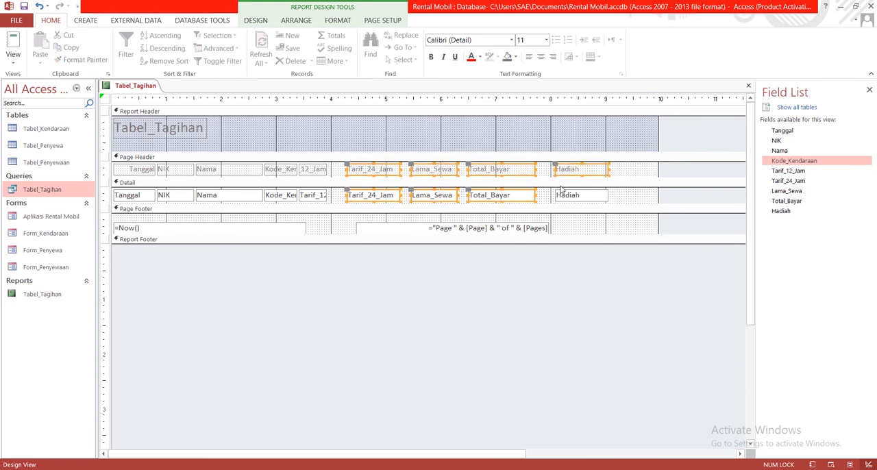
left_click(562, 195, "shift")
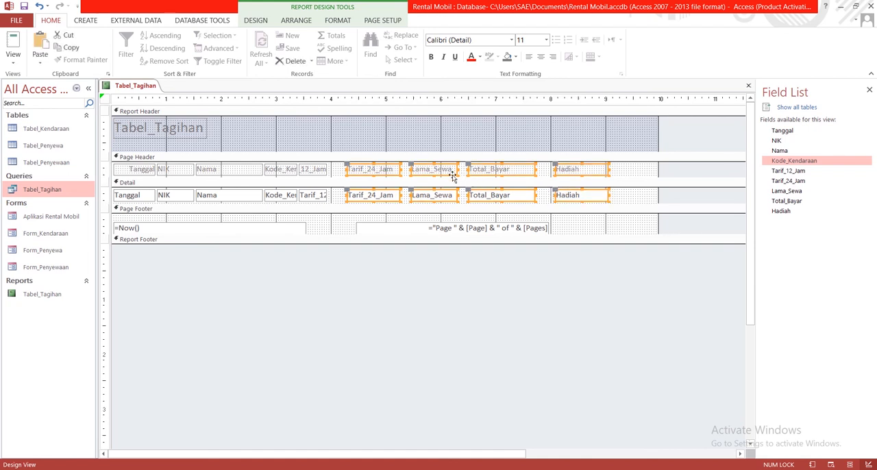
left_click_drag(453, 176, 534, 178)
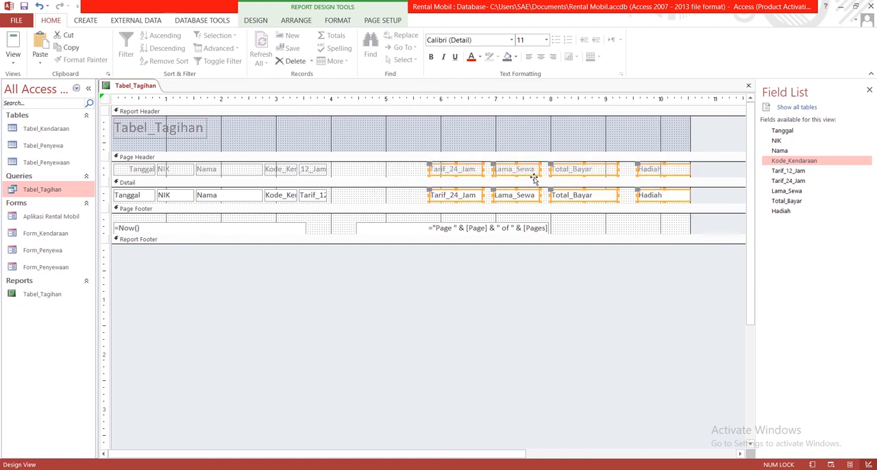
- Widen the Tarif_12_Jam heading and detail field so they end at about 4.4 on the ruler
left_click(315, 171)
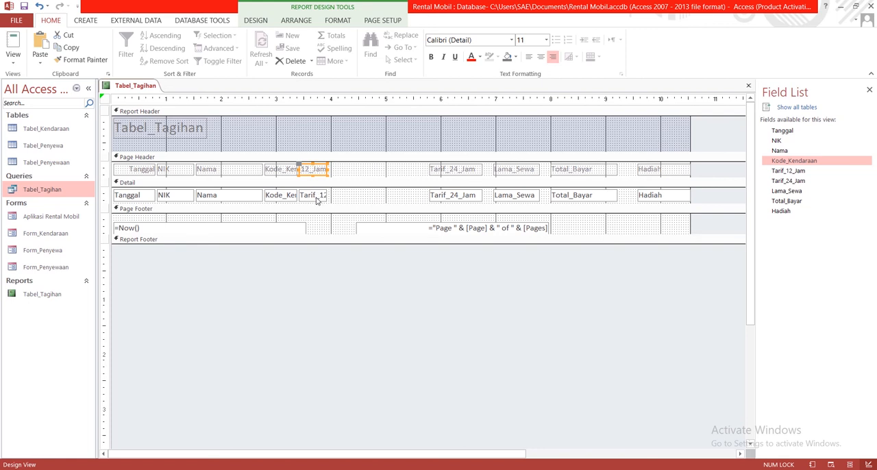
left_click(317, 198, "shift")
left_click_drag(329, 169, 367, 172)
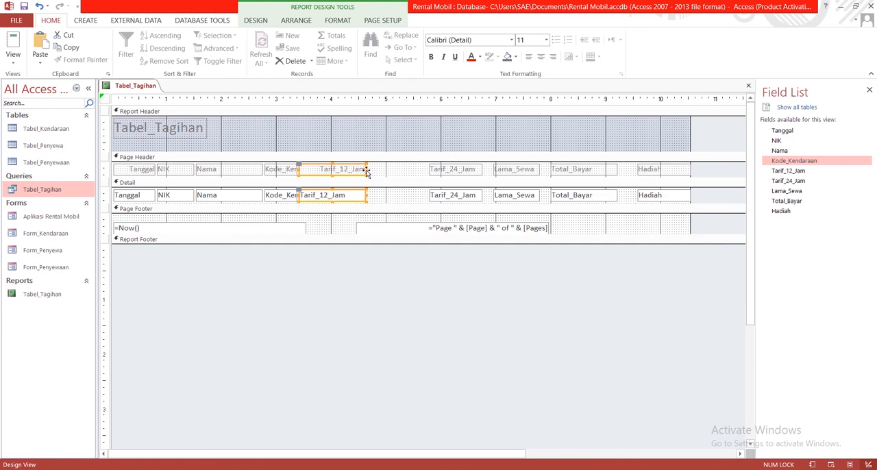
left_click_drag(367, 169, 352, 170)
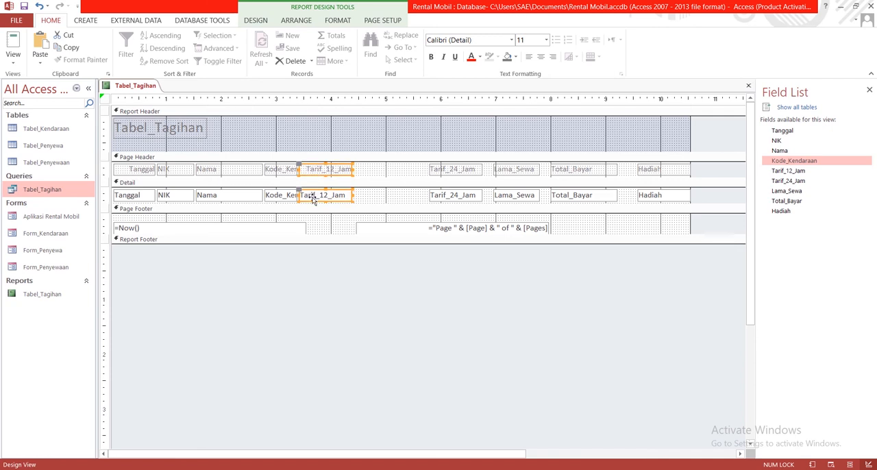
- Left-align the Tarif_12_Jam heading text and move the heading and field right to start at about 4.6 on the ruler
left_click(377, 169)
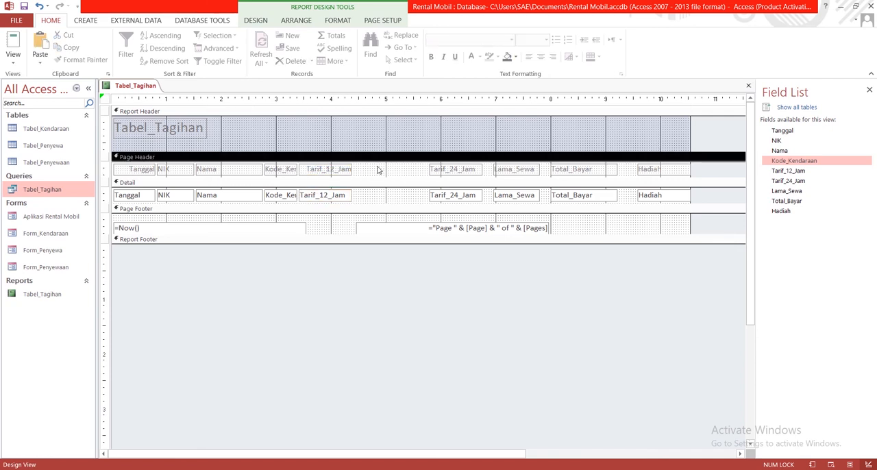
left_click(313, 170)
left_click(305, 170)
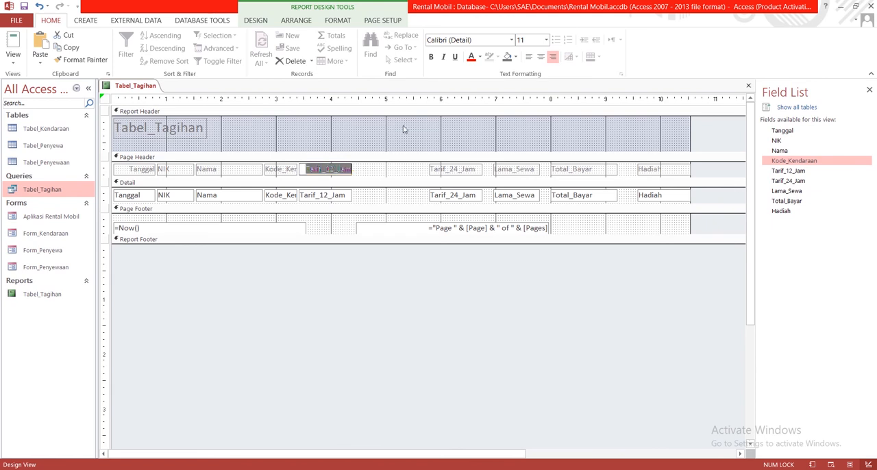
left_click(528, 57)
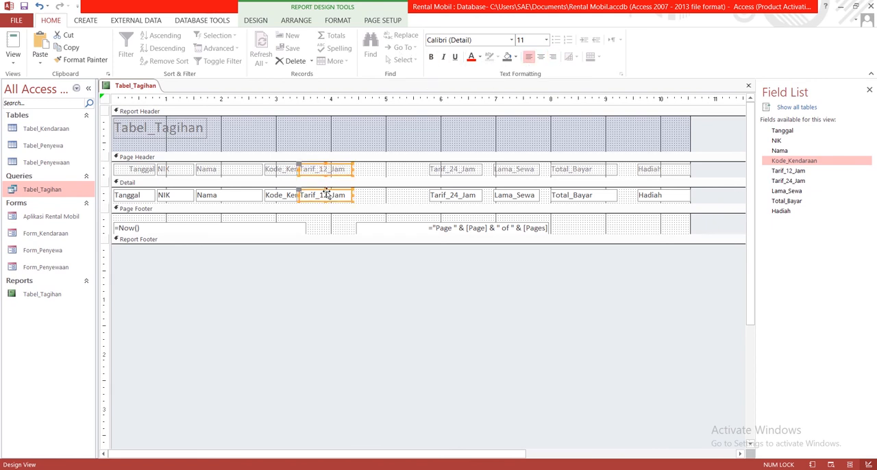
left_click_drag(327, 194, 397, 195)
- Widen the Kode_Kendaraan heading and detail field to fit the full name and move them to start at about 3.4 on the ruler
left_click(297, 170)
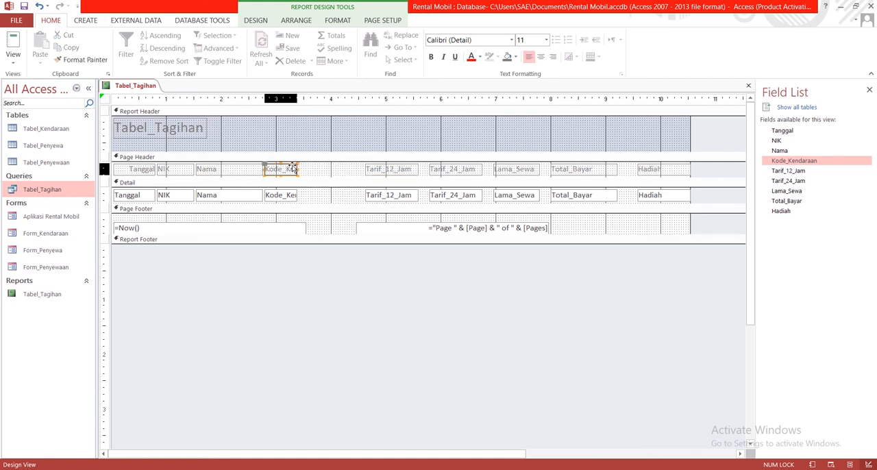
left_click(293, 196, "shift")
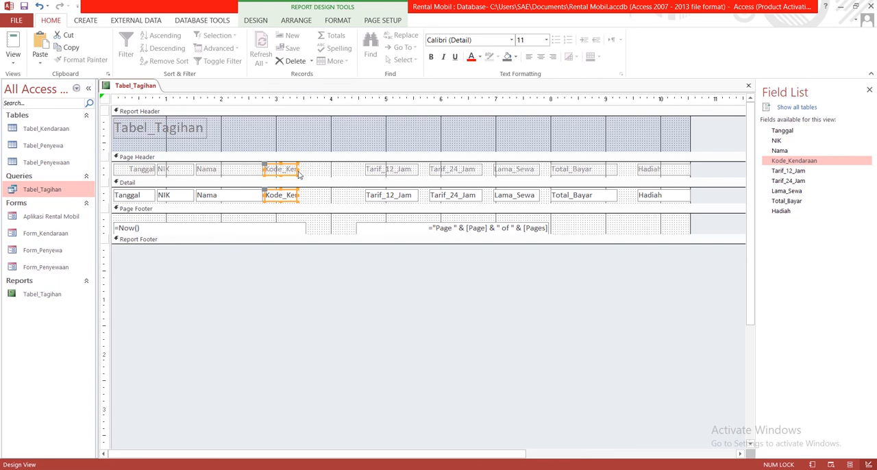
left_click_drag(297, 168, 346, 169)
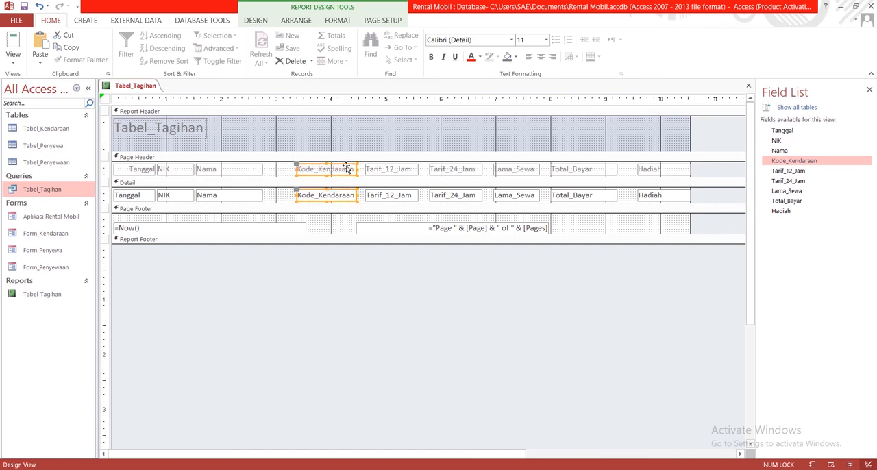
- Move the Nama heading and detail field right to start at about 2.1 on the ruler, and widen the NIK pair to end at about 2.0
left_click(256, 169)
left_click(254, 195, "shift")
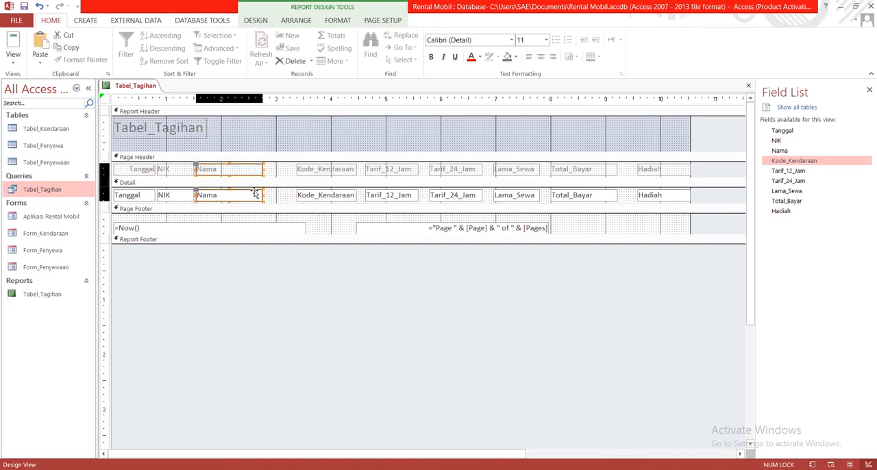
left_click_drag(254, 195, 284, 192)
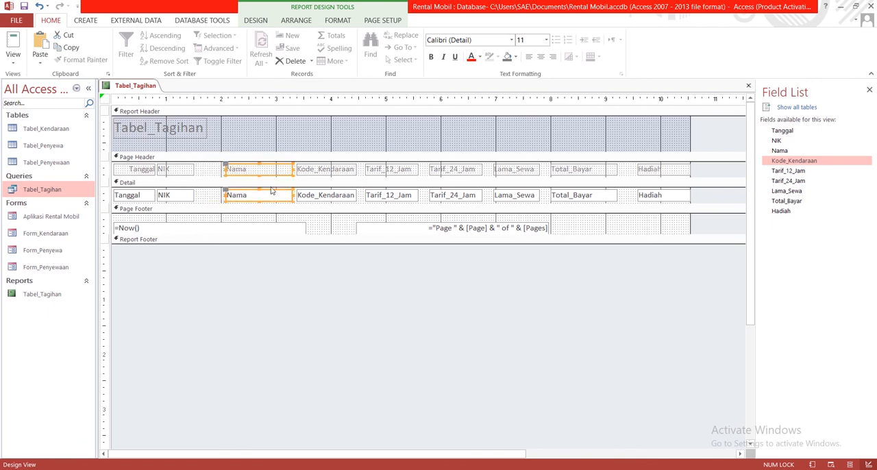
left_click(191, 172)
left_click(192, 199, "shift")
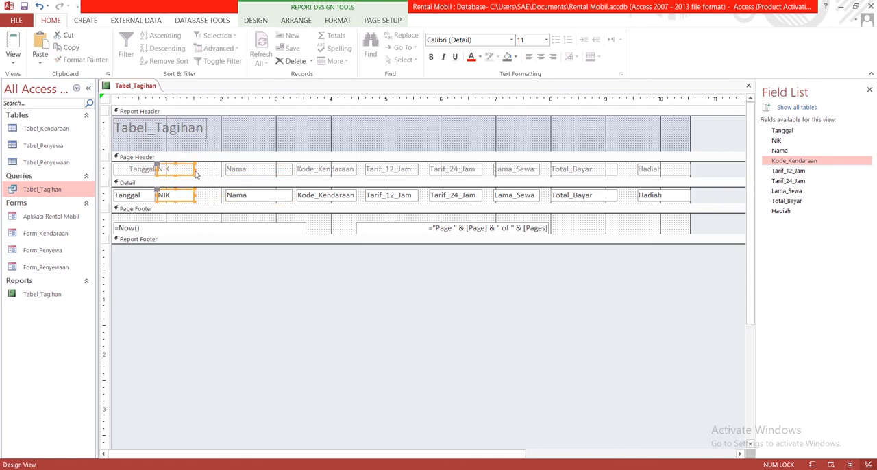
left_click_drag(192, 169, 220, 170)
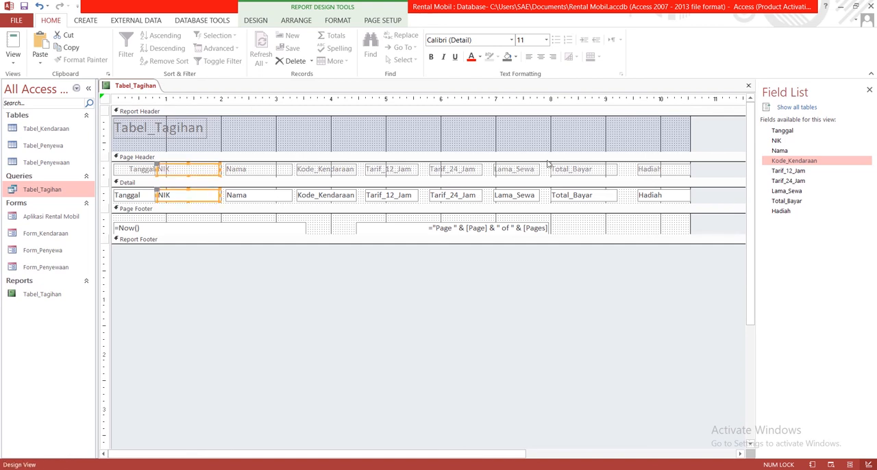
- Shift the NIK and Total_Bayar headings and fields right together, so NIK starts at about 1.1 and Total_Bayar at about 8.3
left_click(569, 171, "shift")
left_click(573, 199, "shift")
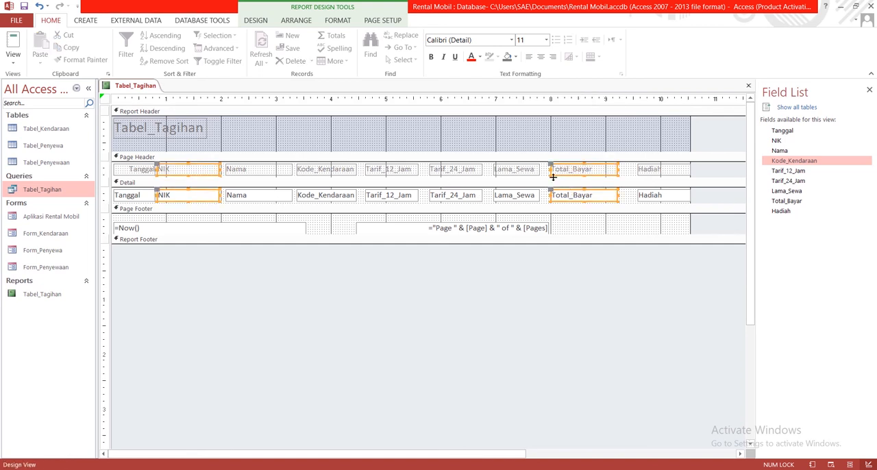
left_click_drag(564, 172, 582, 176)
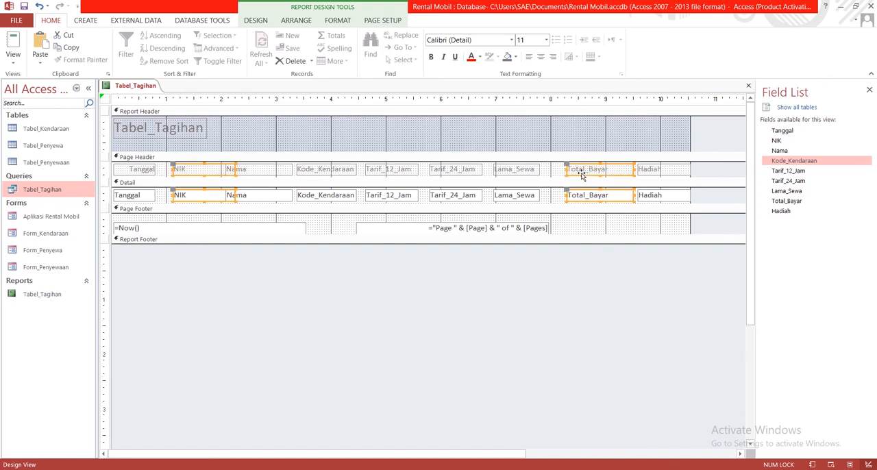
- Move the Lama_Sewa heading and field right to start at about 7.3, and the Tarif_24_Jam pair to about 6.2 on the ruler
left_click(525, 174)
left_click(518, 197, "shift")
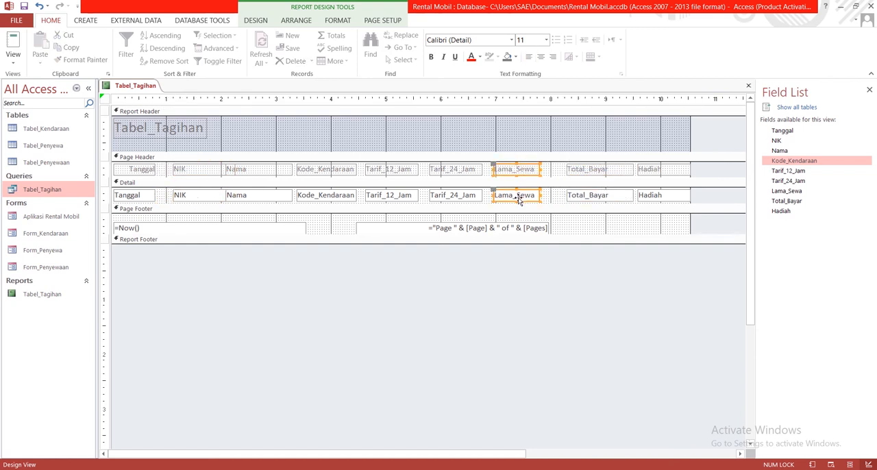
key("ctrl+c")
left_click_drag(514, 203, 535, 204)
left_click(473, 170)
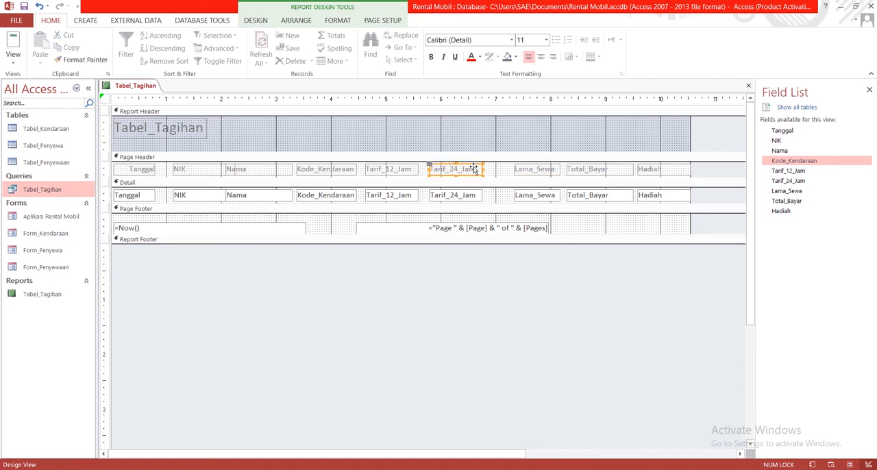
left_click(468, 197, "shift")
left_click_drag(469, 197, 496, 196)
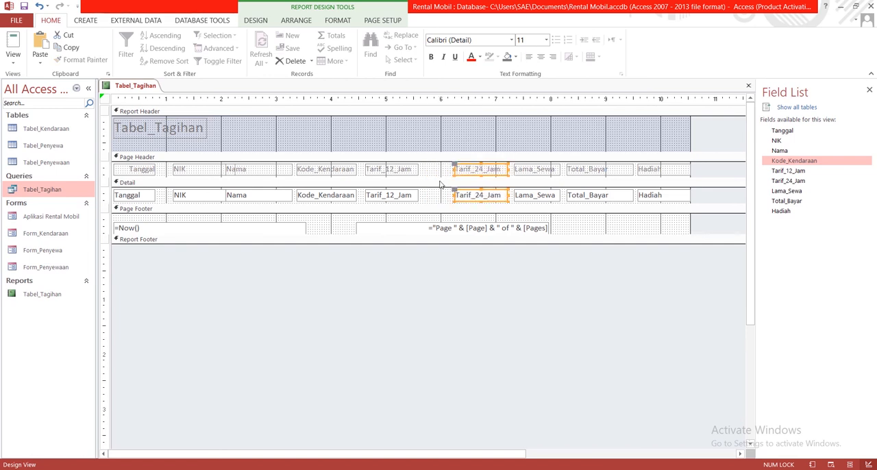
- Move only the Tarif_12_Jam heading and detail field right to start at about 5.2 on the ruler
left_click(405, 171, "shift")
left_click(406, 197, "shift")
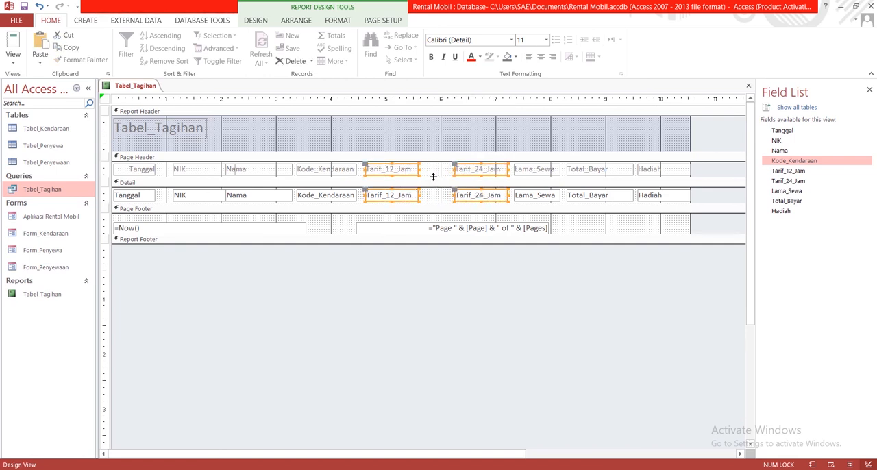
left_click(430, 192)
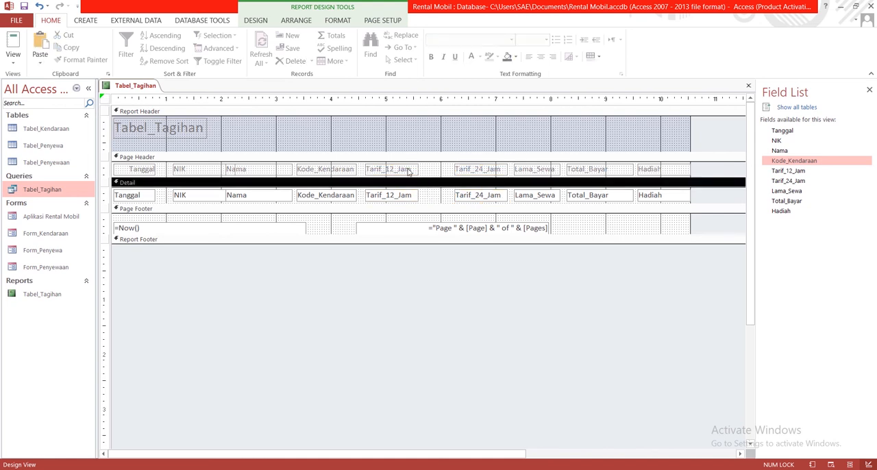
left_click(408, 172)
left_click(410, 198, "shift")
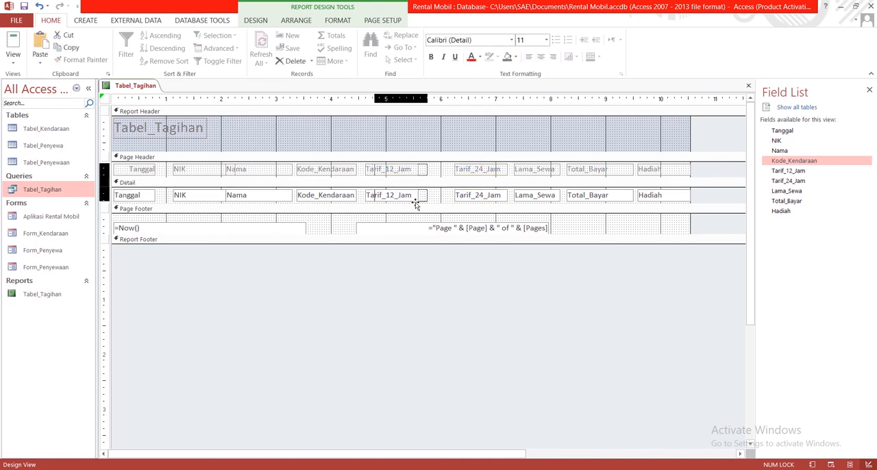
left_click_drag(415, 201, 440, 204)
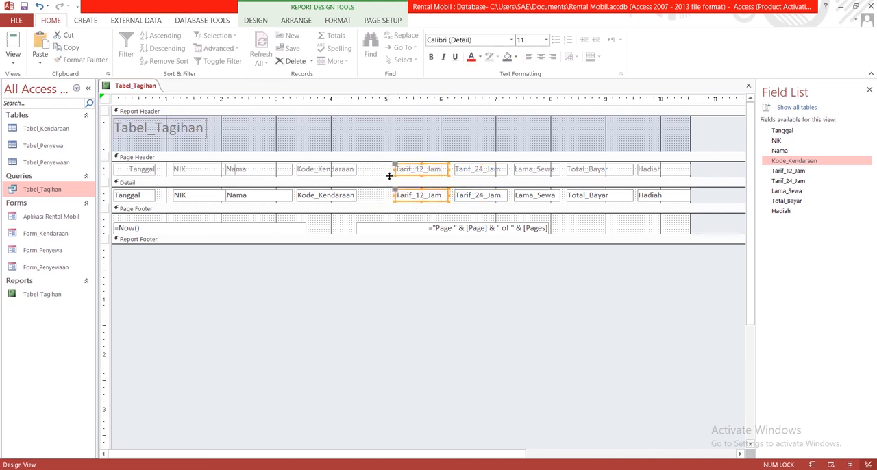
- Move the Kode_Kendaraan heading and field right to start at about 4.0, and the Nama pair to about 2.7 on the ruler
left_click(346, 172)
left_click(345, 202, "shift")
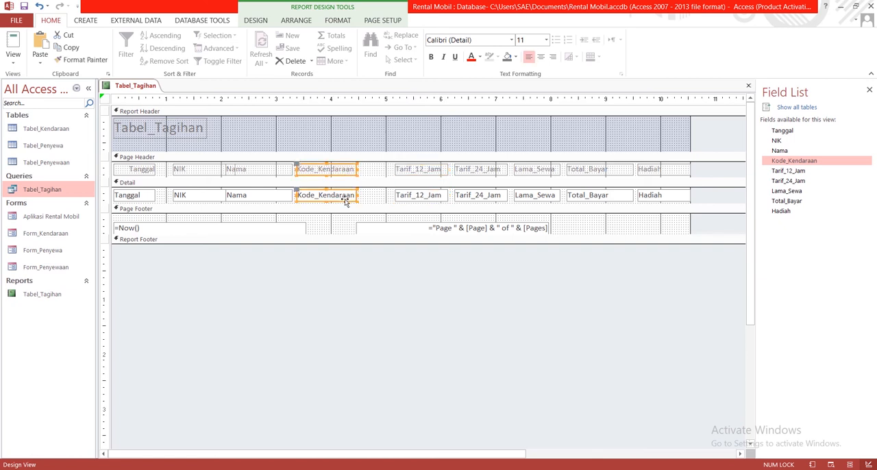
left_click_drag(345, 202, 376, 201)
left_click(287, 175)
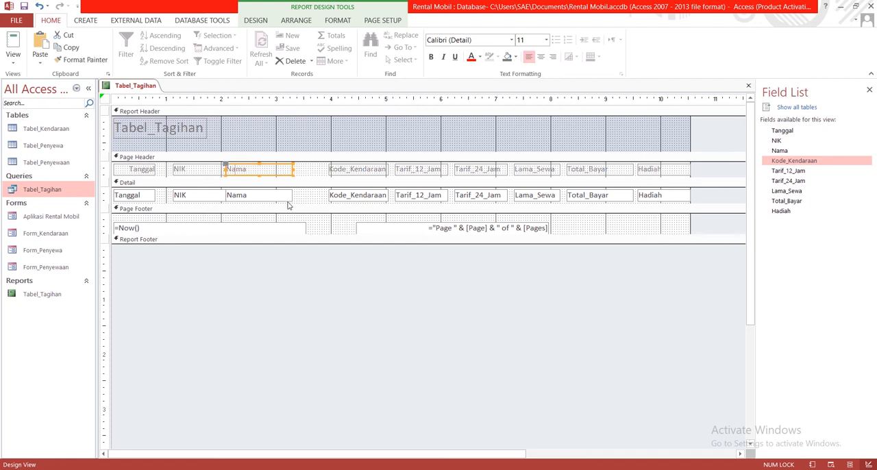
left_click(287, 198, "shift")
left_click_drag(283, 199, 313, 197)
- Nudge the NIK heading and field right to about 1.2 on the ruler and widen both to end at about 2.5
left_click(228, 173)
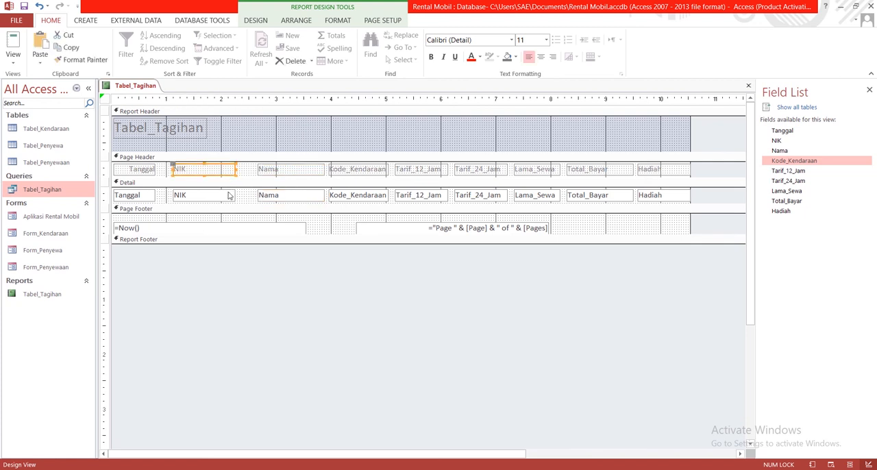
left_click(231, 198, "shift")
left_click_drag(226, 196, 234, 197)
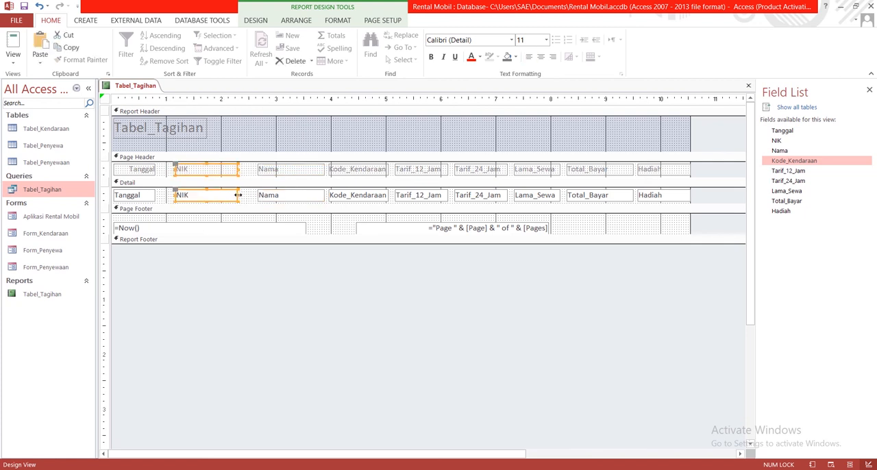
left_click(236, 196)
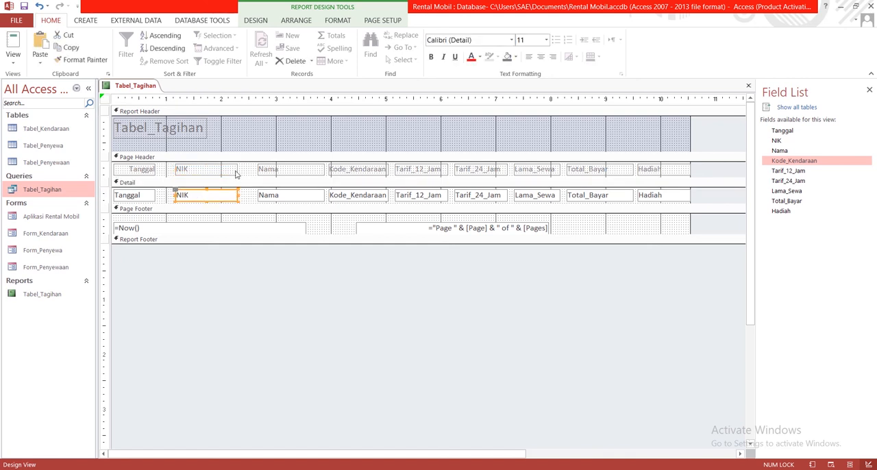
left_click(237, 173, "shift")
left_click_drag(237, 169, 252, 169)
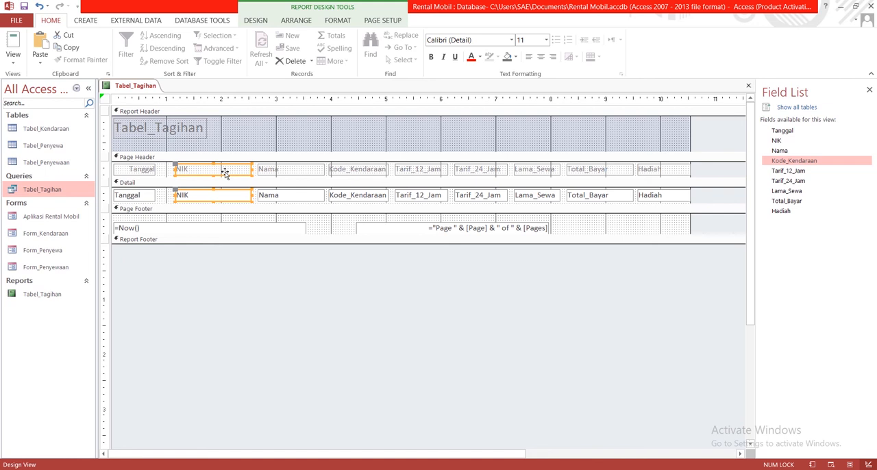
- Move the Tanggal heading and detail field right to start at about 0.3 on the ruler
left_click(151, 173)
left_click(149, 200, "shift")
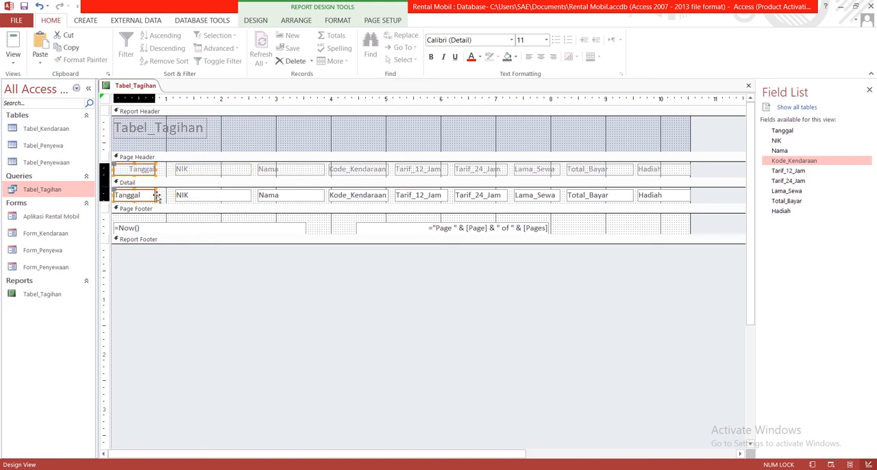
left_click_drag(157, 195, 166, 196)
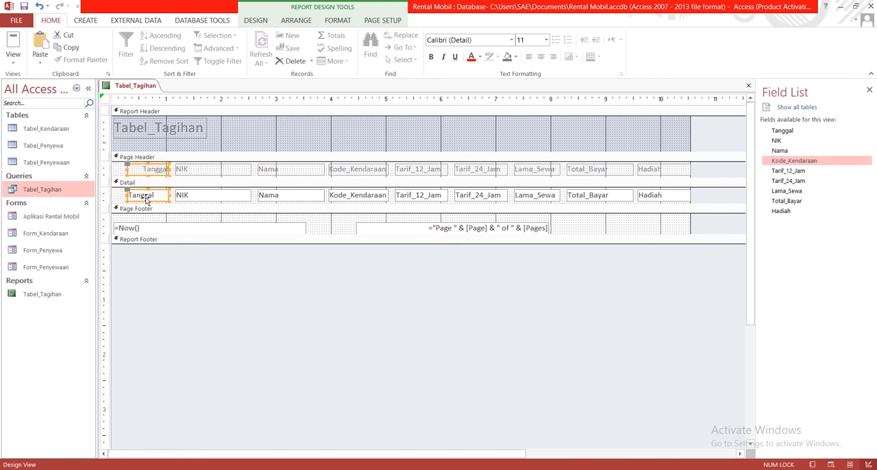
left_click(121, 171)
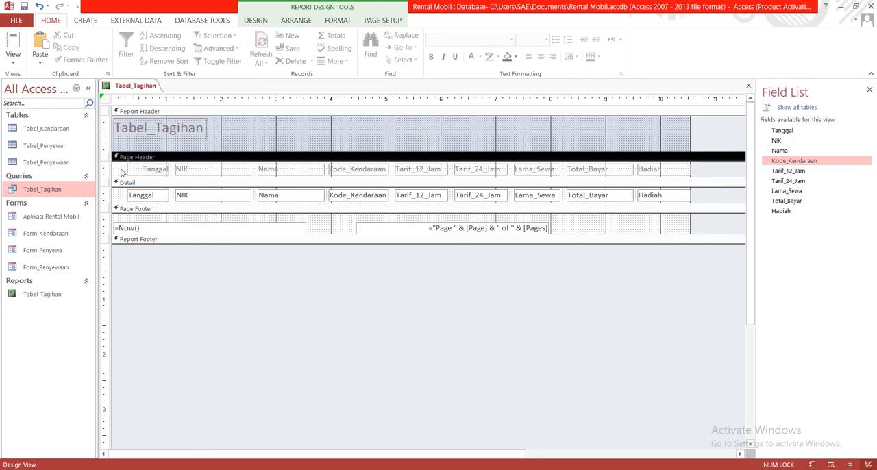
- Check the rearranged columns of the Tabel_Tagihan report in Print Preview and return to Design View
right_click(137, 86)
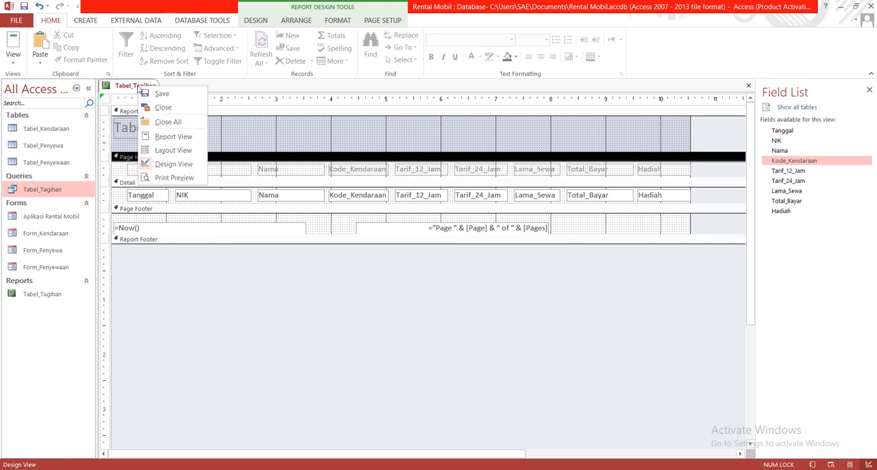
left_click(164, 178)
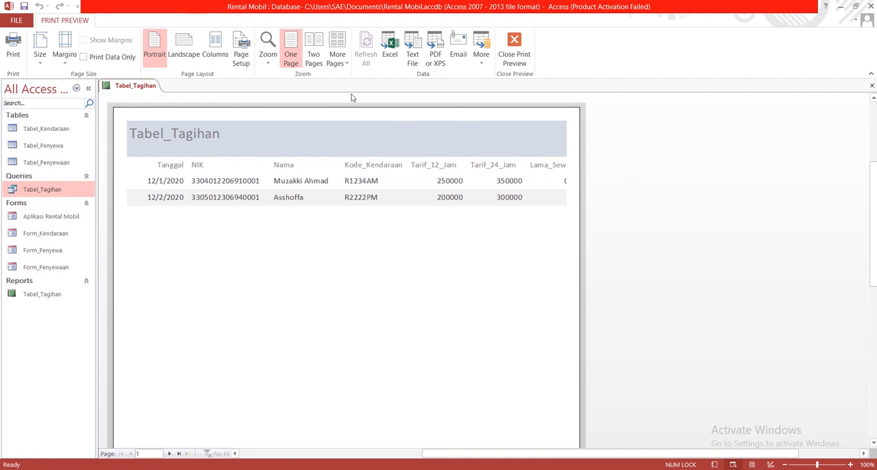
right_click(129, 82)
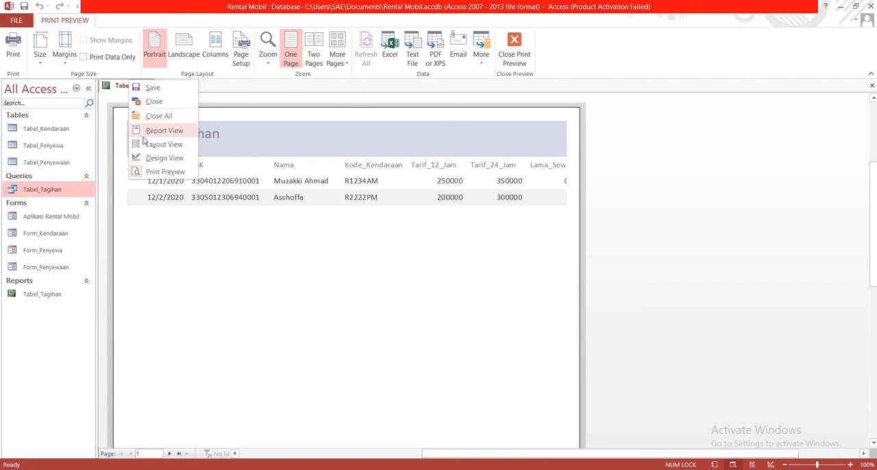
left_click(156, 159)
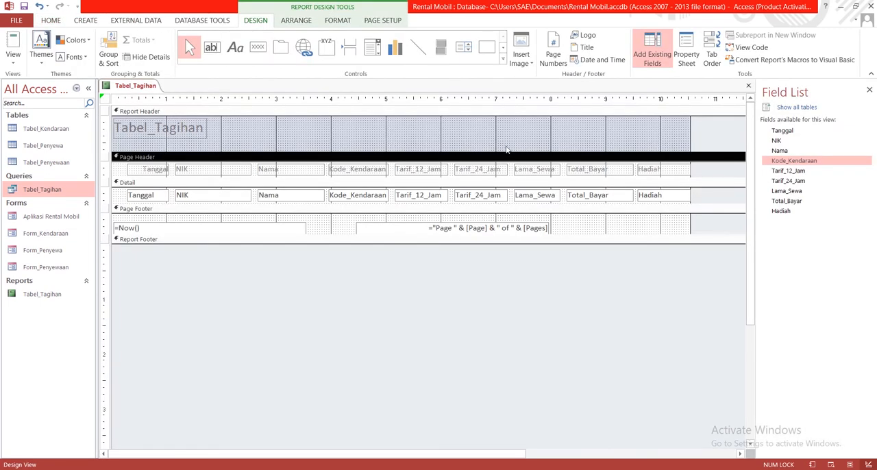
- Enlarge the Report Footer to about 2.6 high and widen the page number field in the Page Footer to end at about 10.6
left_click_drag(553, 243, 529, 388)
left_click(544, 228)
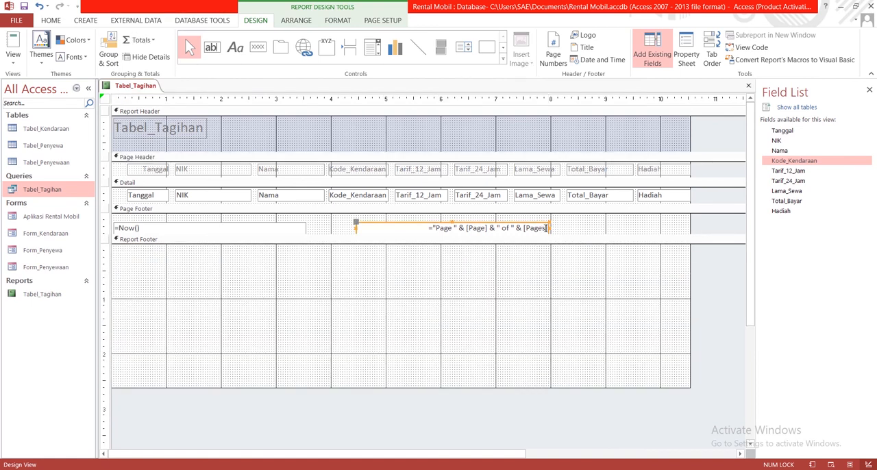
left_click(551, 231)
left_click(547, 229)
left_click_drag(549, 229, 694, 239)
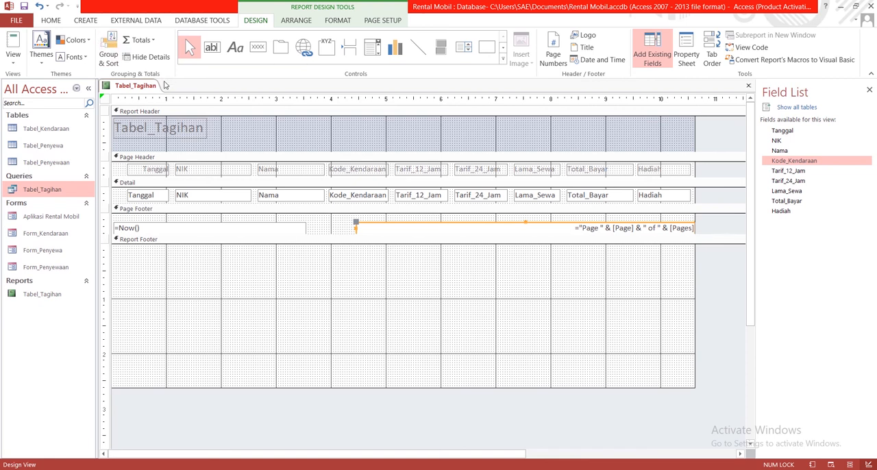
- Check the report in Print Preview, viewing the whole page and zooming in on the column headings
right_click(140, 87)
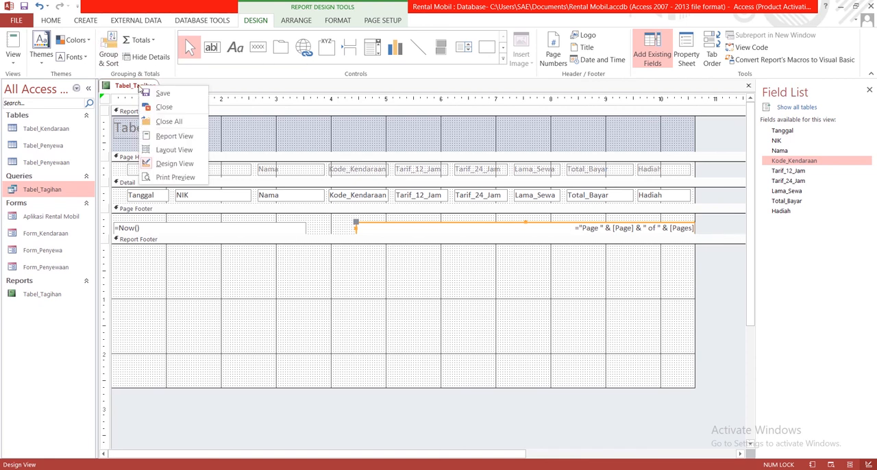
left_click(163, 177)
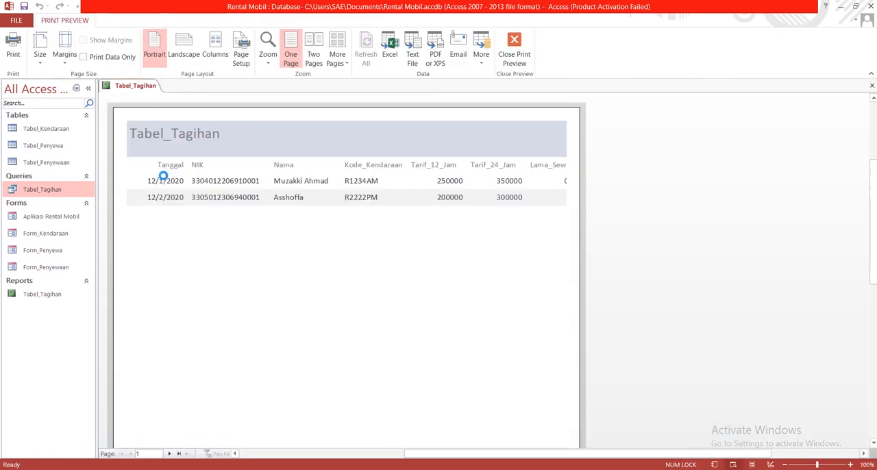
left_click(567, 148)
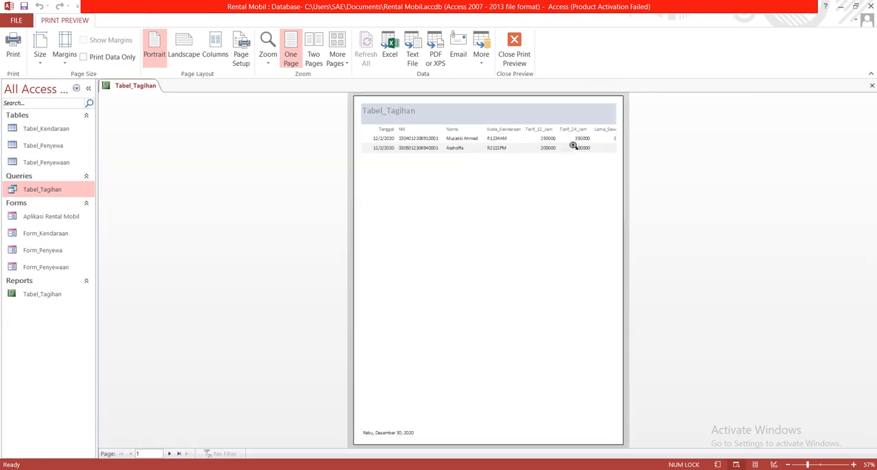
left_click(374, 130)
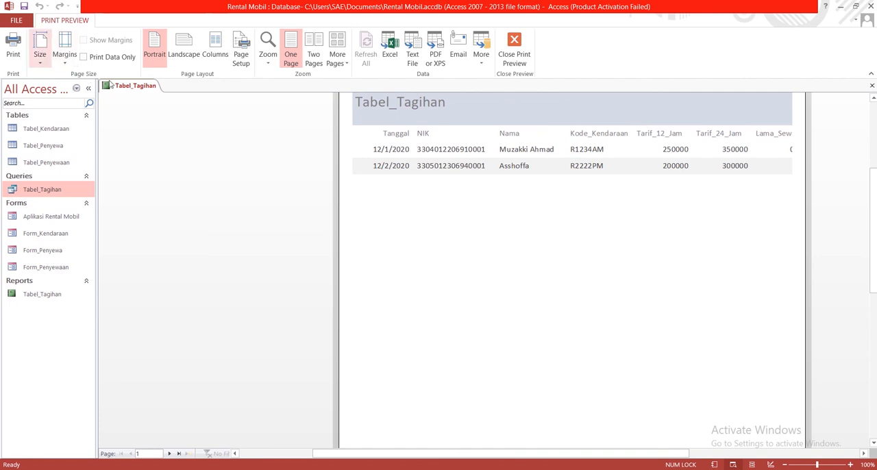
- Return the report to Design View and widen its design area to about 11 on the ruler
right_click(131, 86)
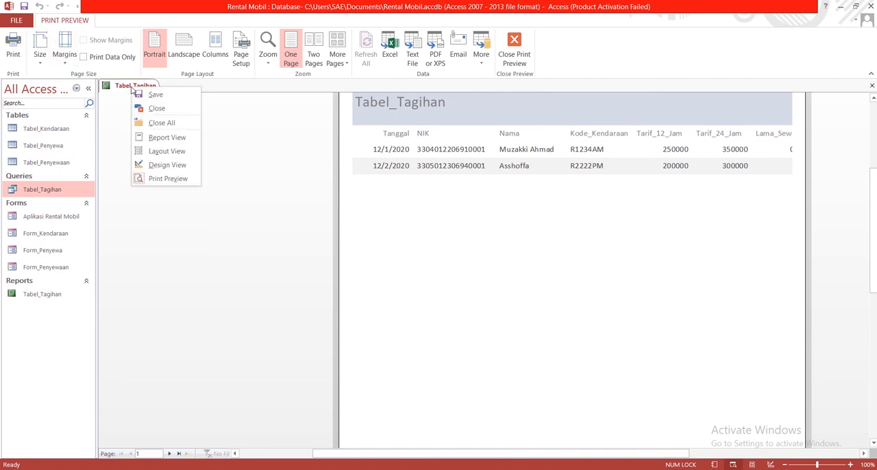
left_click(167, 165)
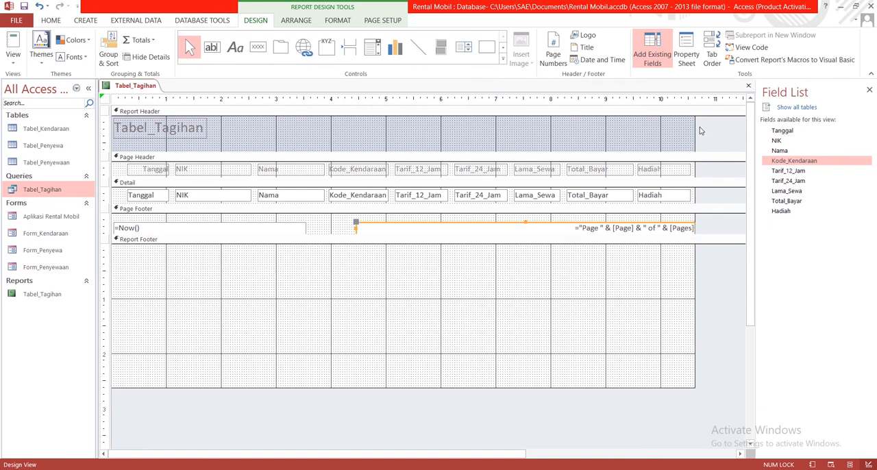
left_click_drag(694, 127, 714, 126)
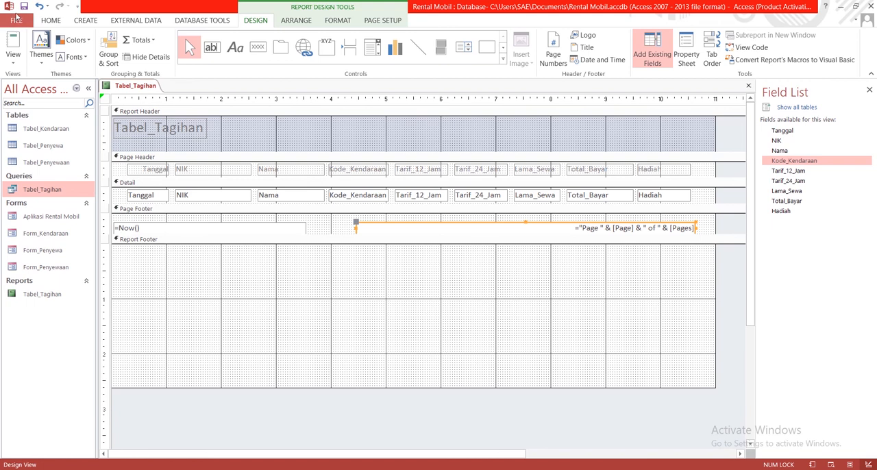
- Show the Tabel_Tagihan report in Report View and examine the alignment of the Total_Bayar, Lama_Sewa and tariff values
right_click(126, 87)
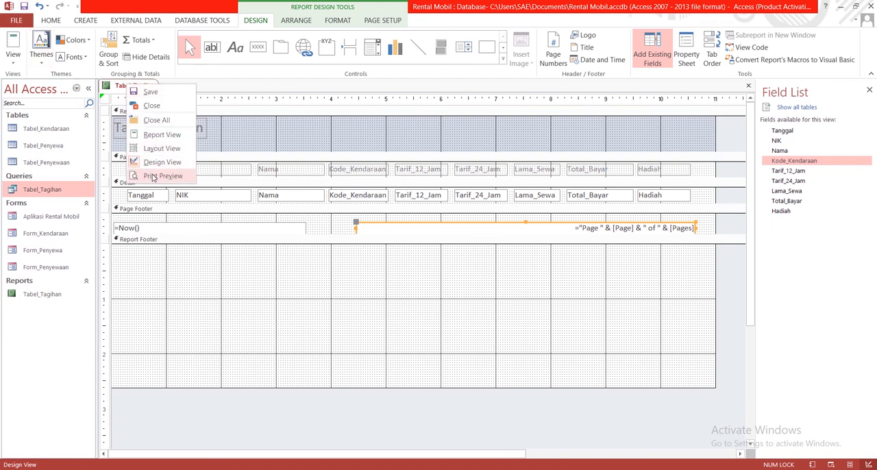
left_click(163, 135)
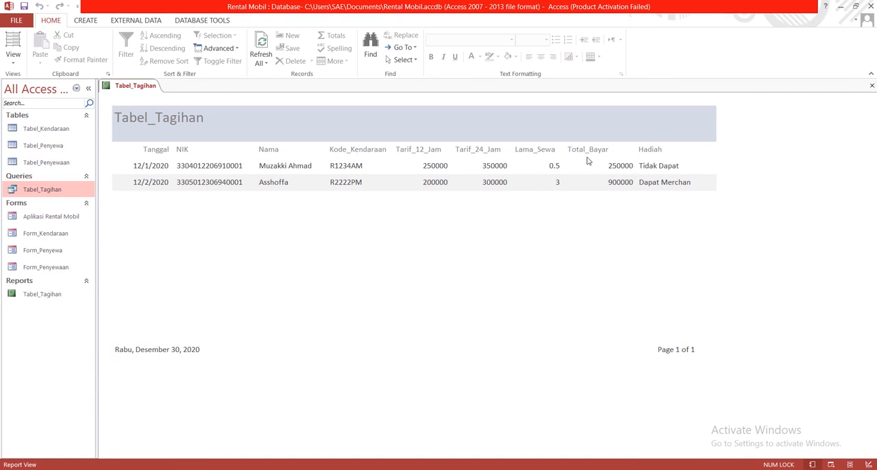
double_click(609, 165)
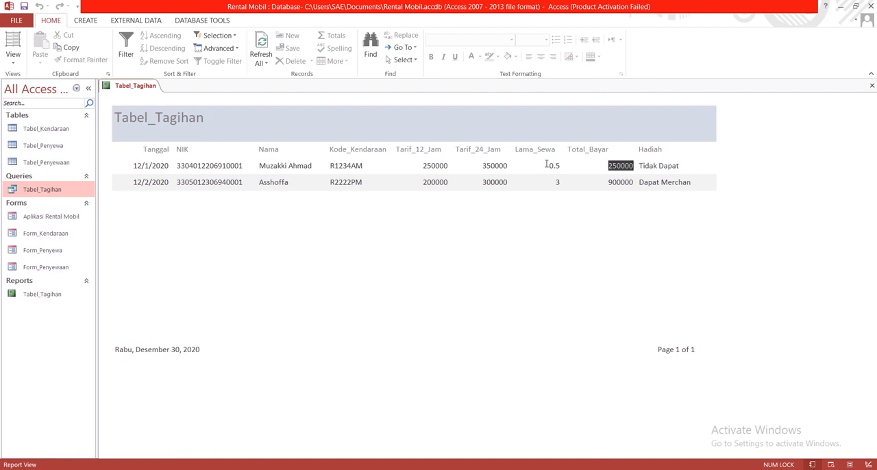
left_click_drag(546, 165, 559, 168)
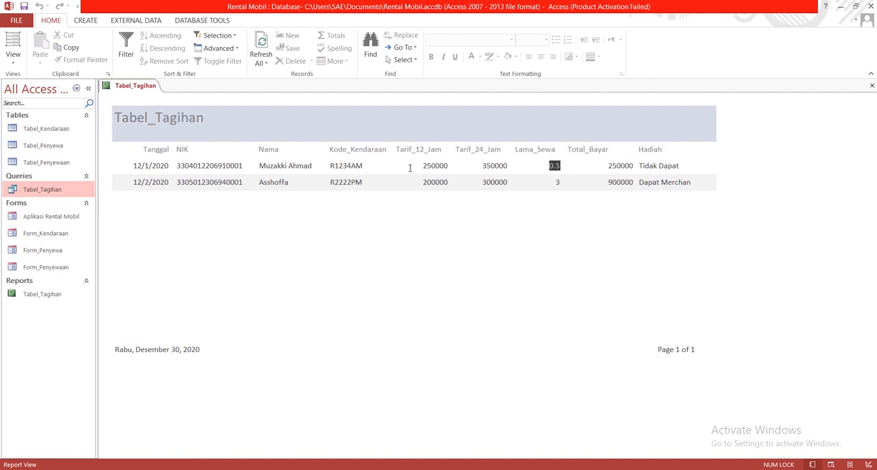
left_click_drag(410, 168, 515, 169)
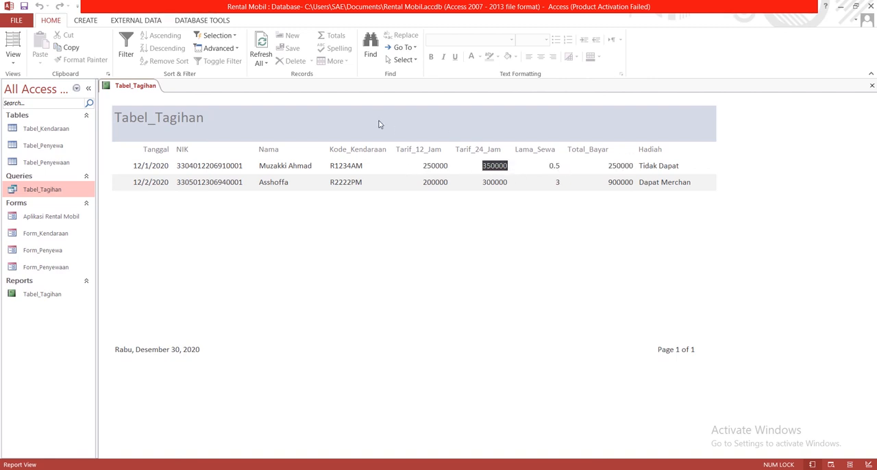
- In Design View, left-align the Total_Bayar and Lama_Sewa fields in the Detail section of the report
right_click(129, 86)
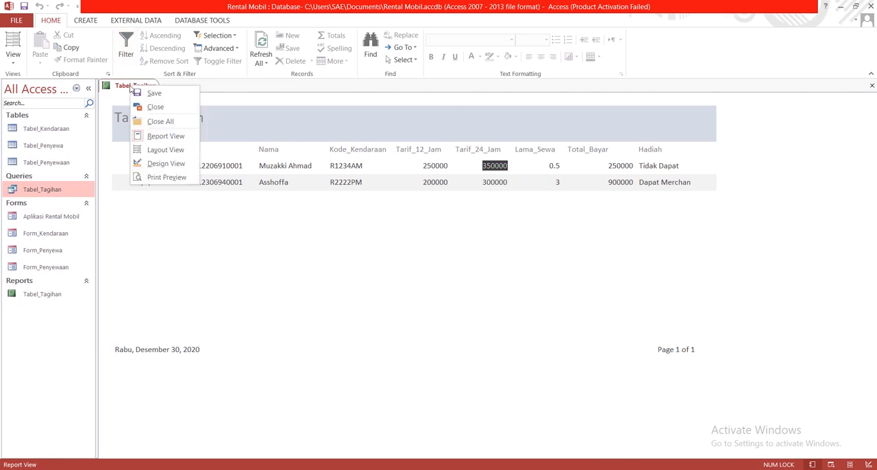
left_click(165, 163)
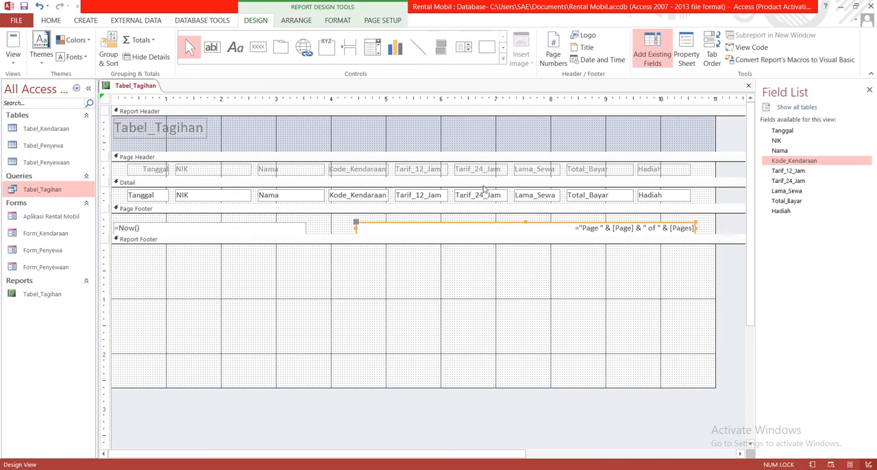
left_click(615, 195)
double_click(612, 195)
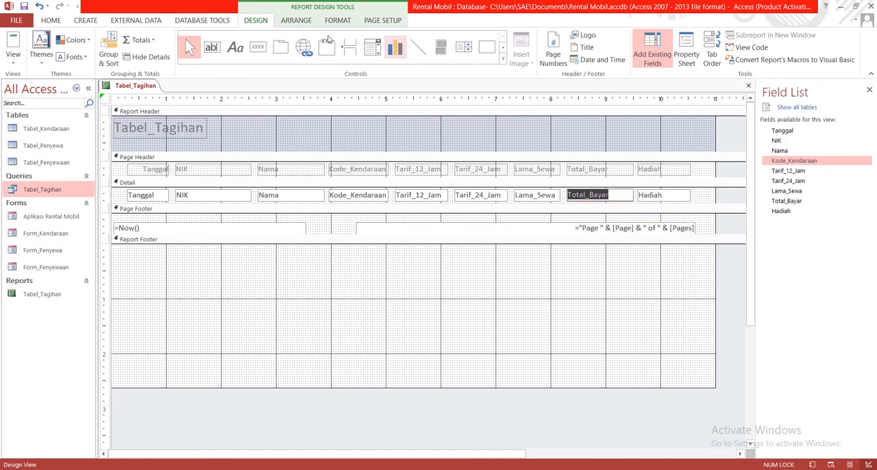
left_click(57, 20)
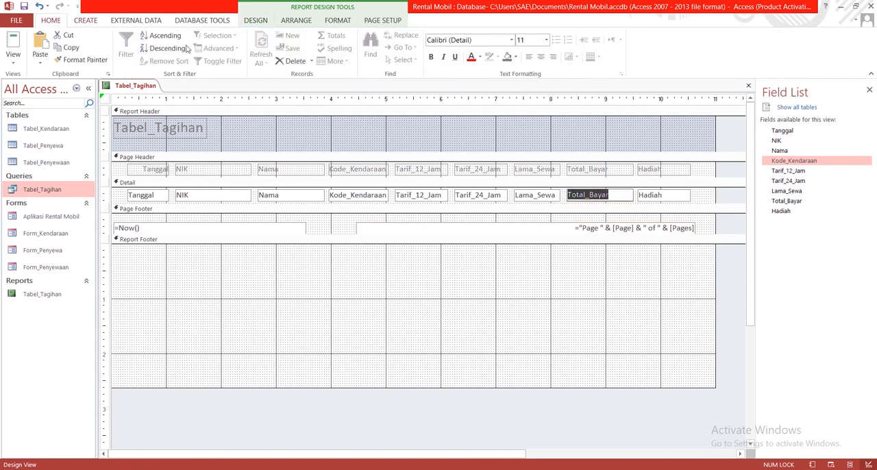
left_click(527, 58)
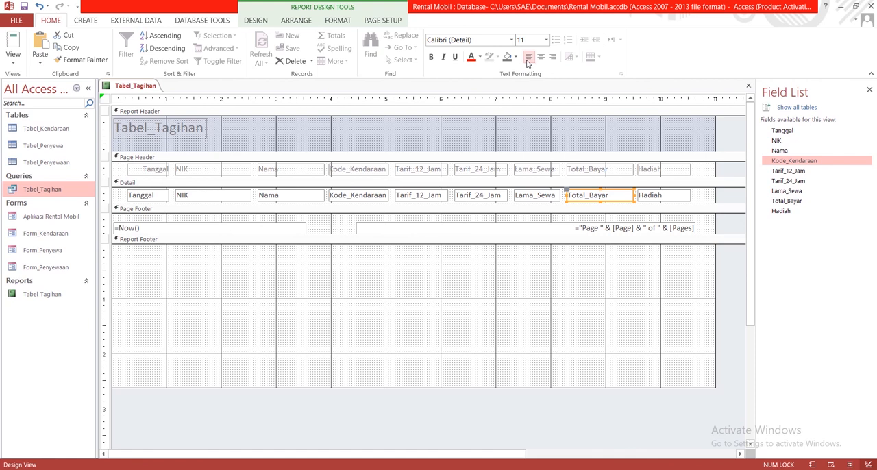
left_click(526, 198)
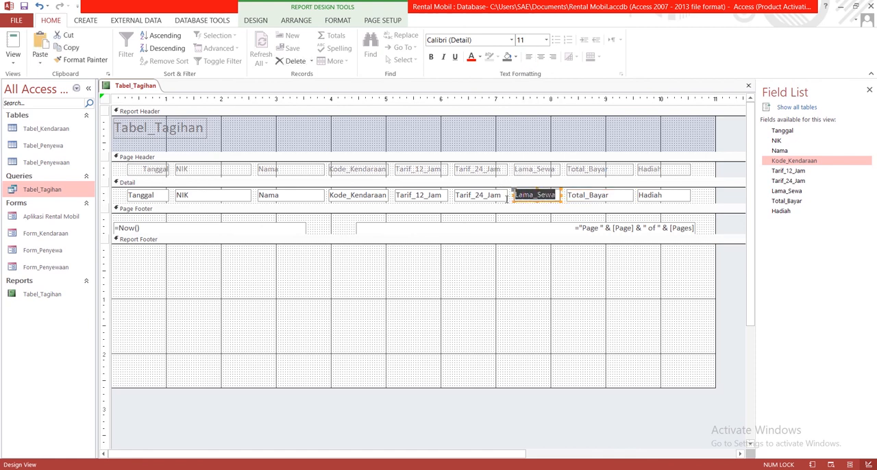
left_click(528, 57)
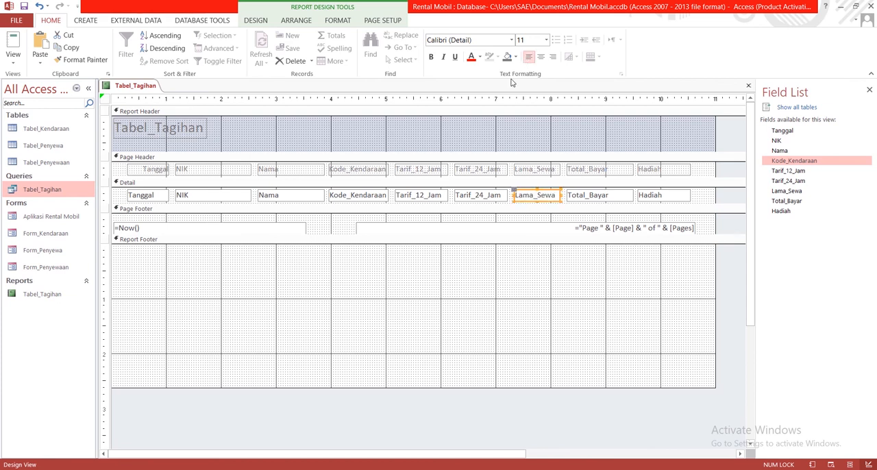
- Left-align the Tarif_24_Jam and Tarif_12_Jam fields in the Detail section and display the report in Report View
left_click(502, 195)
left_click_drag(503, 195, 454, 194)
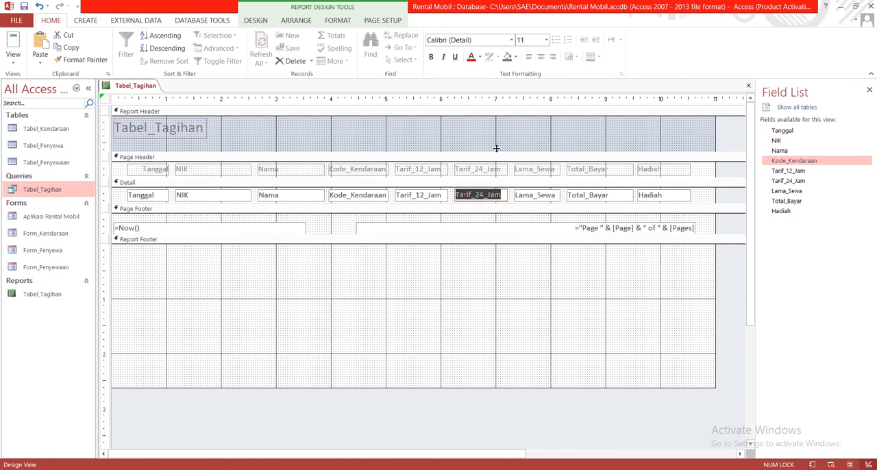
left_click(528, 58)
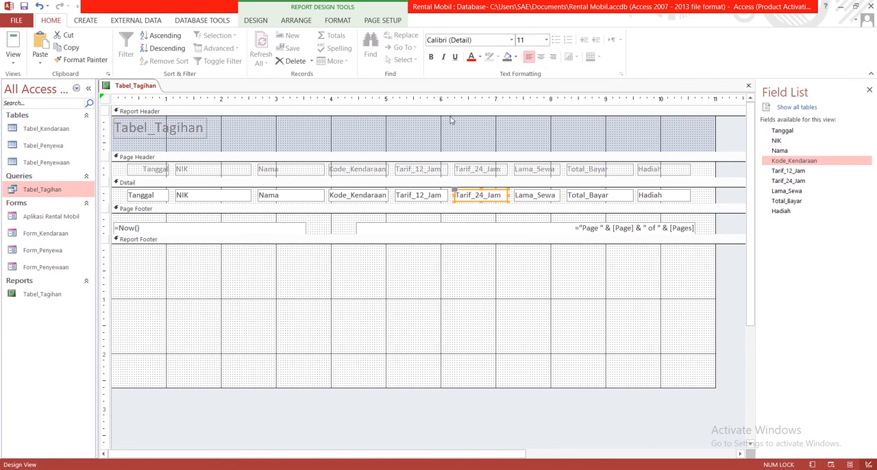
left_click(442, 196)
left_click_drag(442, 195, 394, 192)
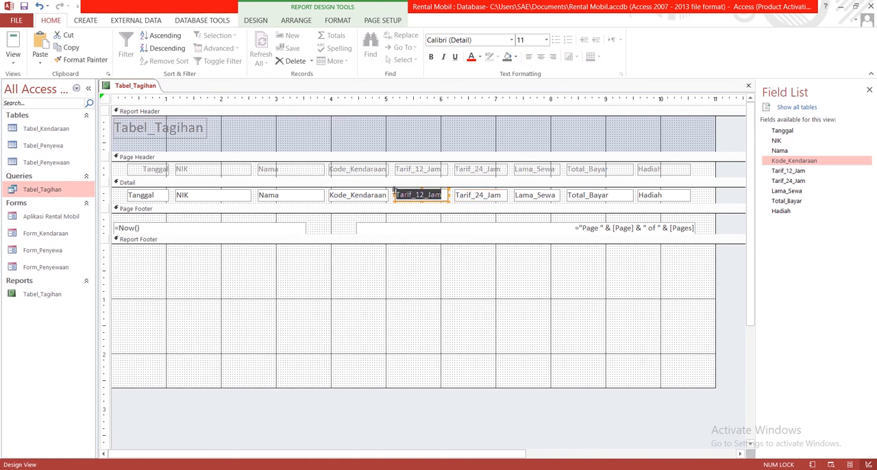
left_click(529, 57)
right_click(137, 88)
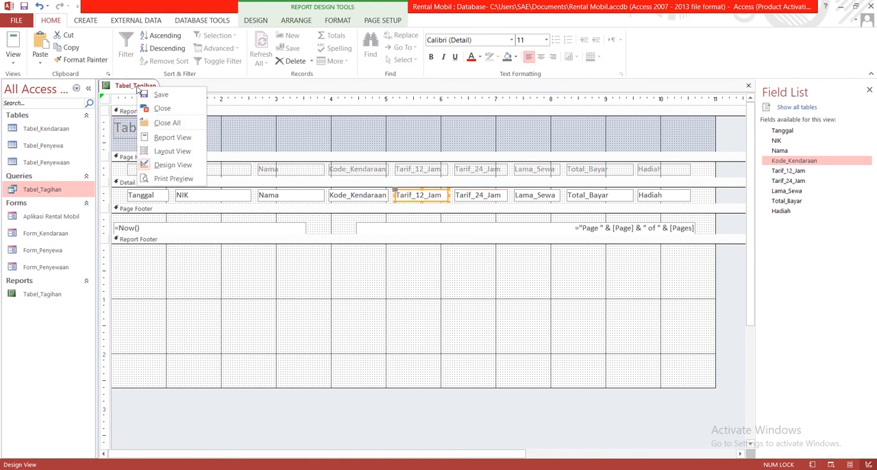
left_click(163, 136)
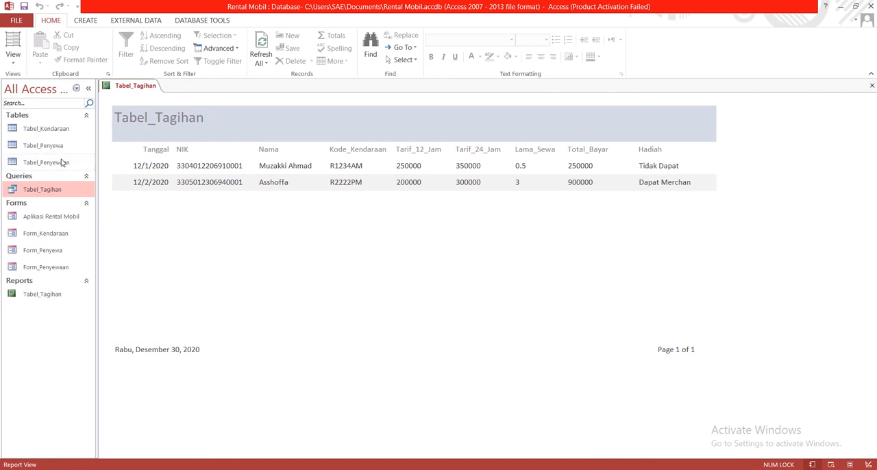
- Open the Aplikasi Rental Mobil form in Layout View and add the Tabel_Tagihan report as a navigation entry below Form_Penyewaan
double_click(49, 217)
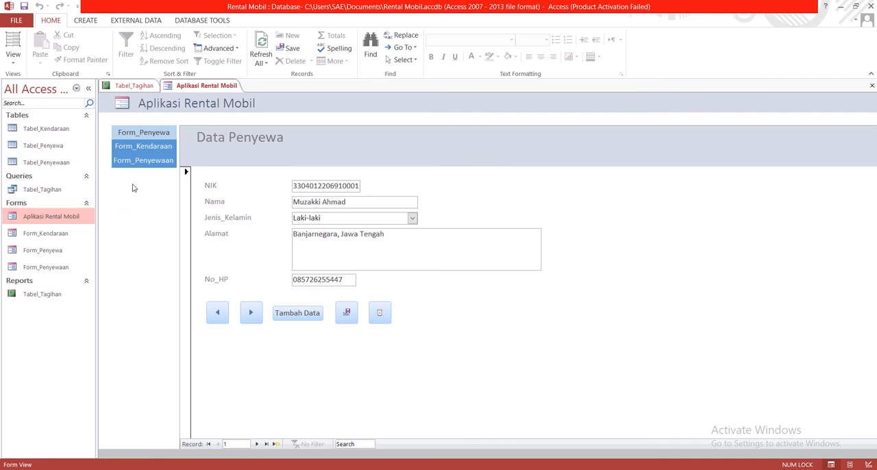
left_click(40, 295)
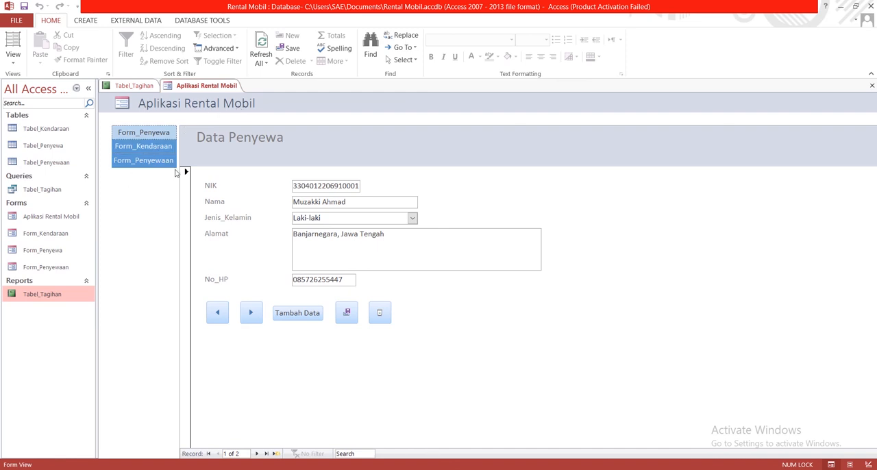
right_click(192, 90)
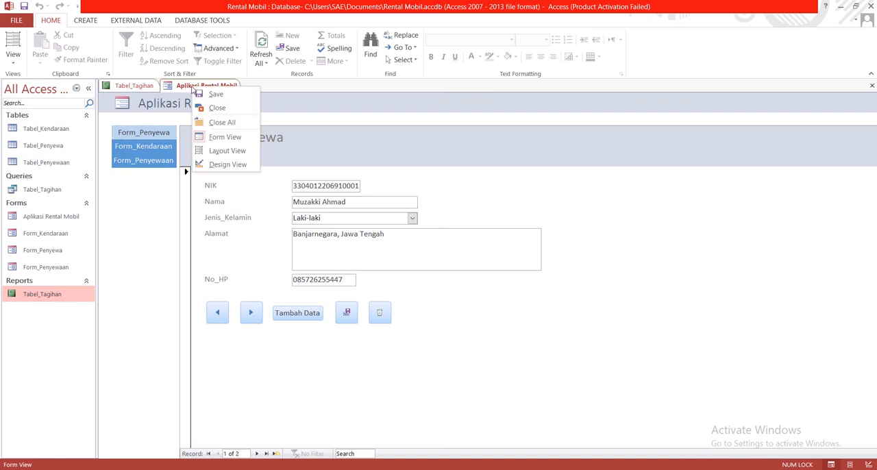
left_click(230, 150)
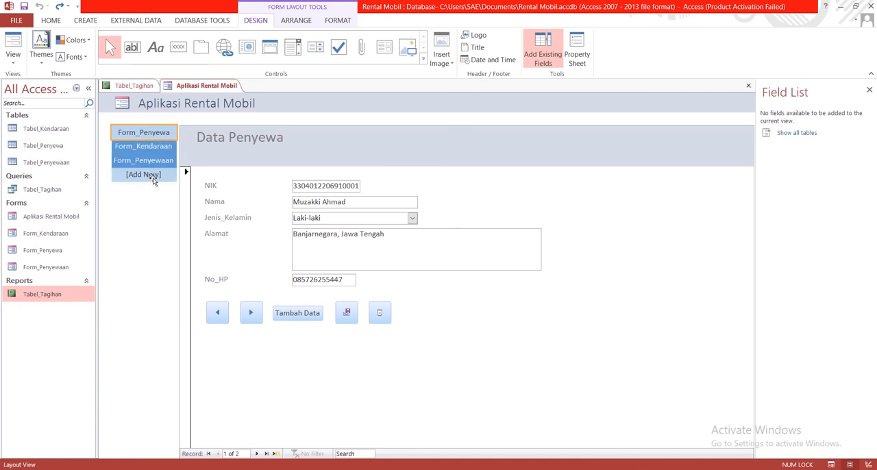
left_click(31, 296)
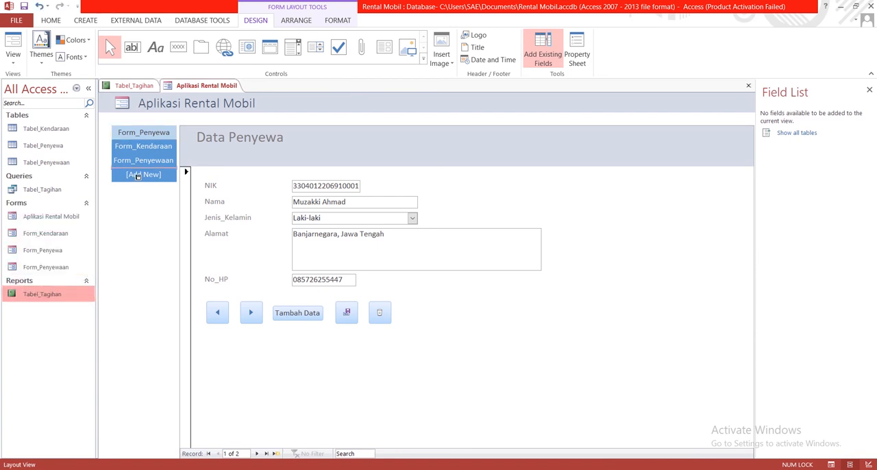
left_click_drag(137, 176, 138, 177)
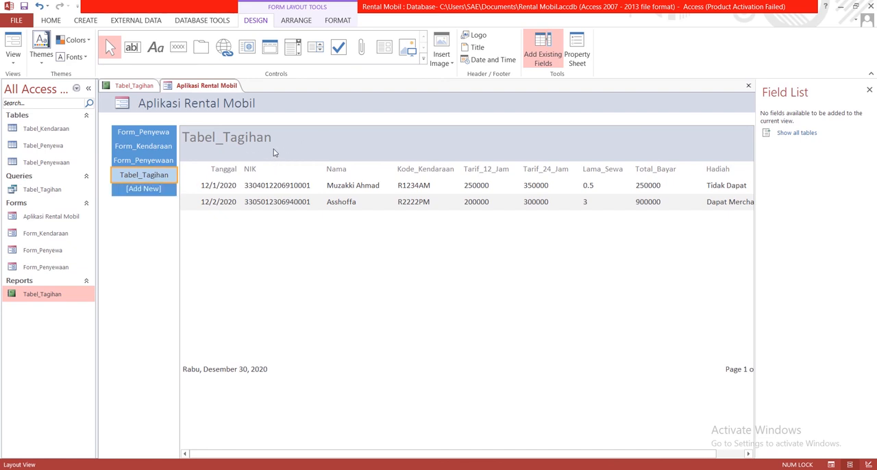
- Switch the navigation form to Form View, go to Form_Penyewa and save the Tabel_Tagihan report's design changes
right_click(208, 87)
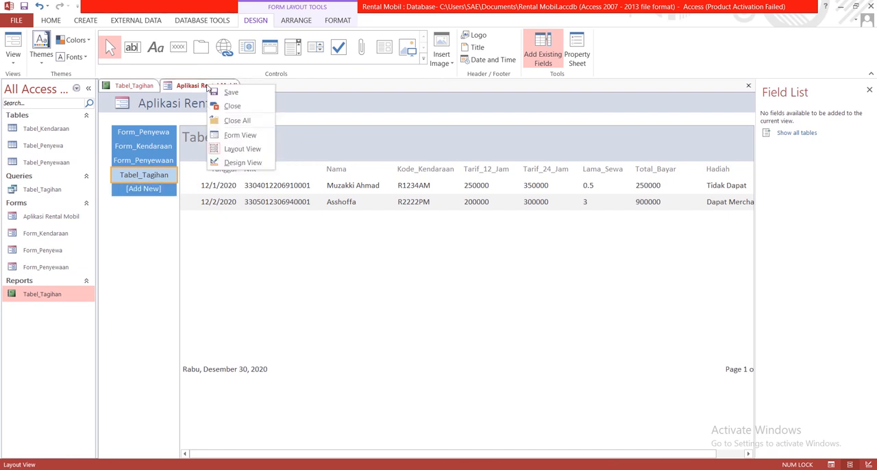
left_click(239, 136)
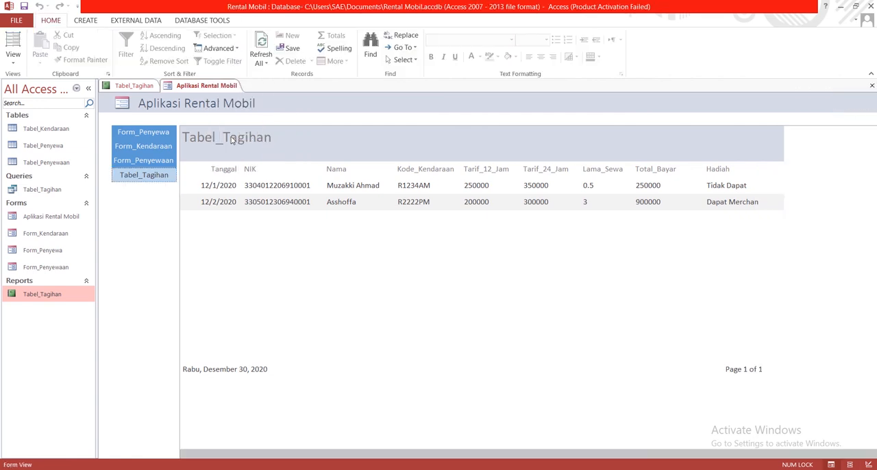
left_click(155, 134)
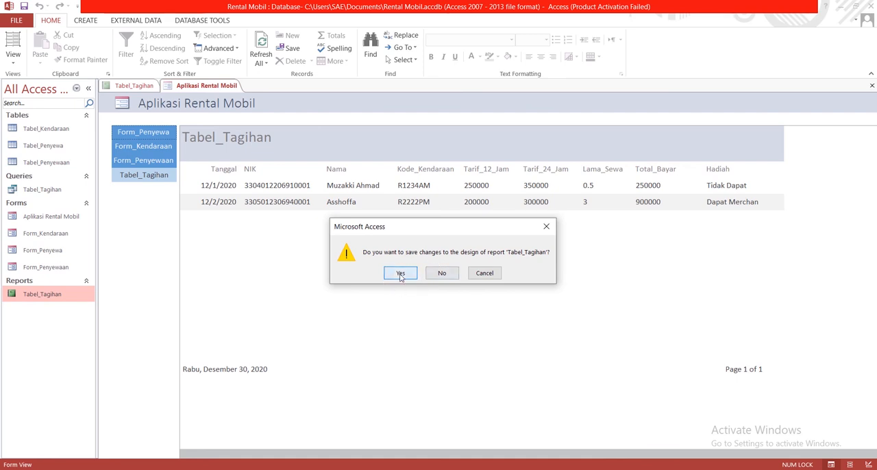
left_click(401, 274)
- Go through Form_Kendaraan, Form_Penyewaan and Tabel_Tagihan in the navigation form and examine the Total_Bayar values
left_click(163, 150)
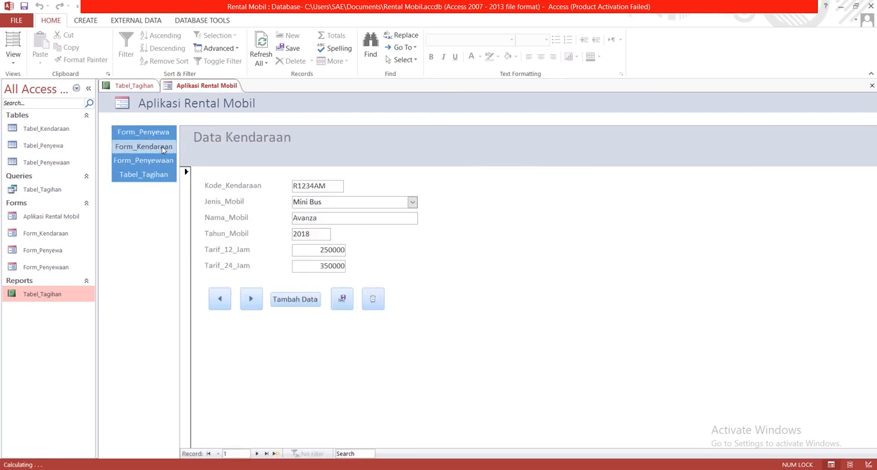
left_click(151, 161)
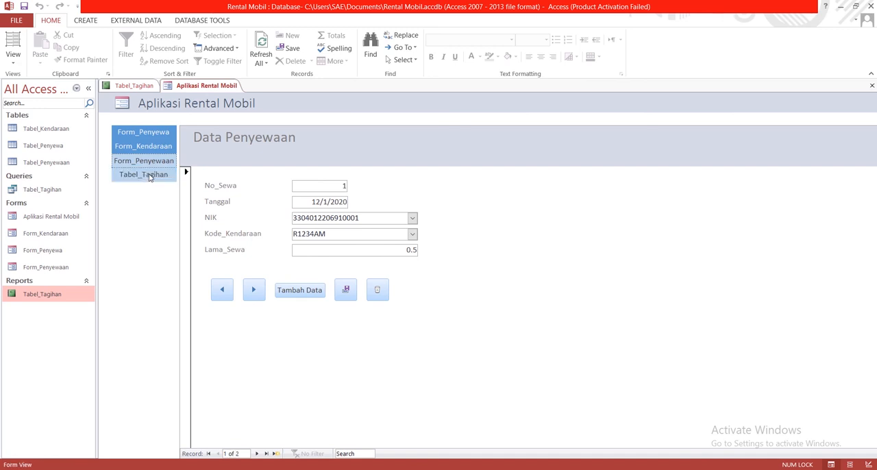
left_click(145, 175)
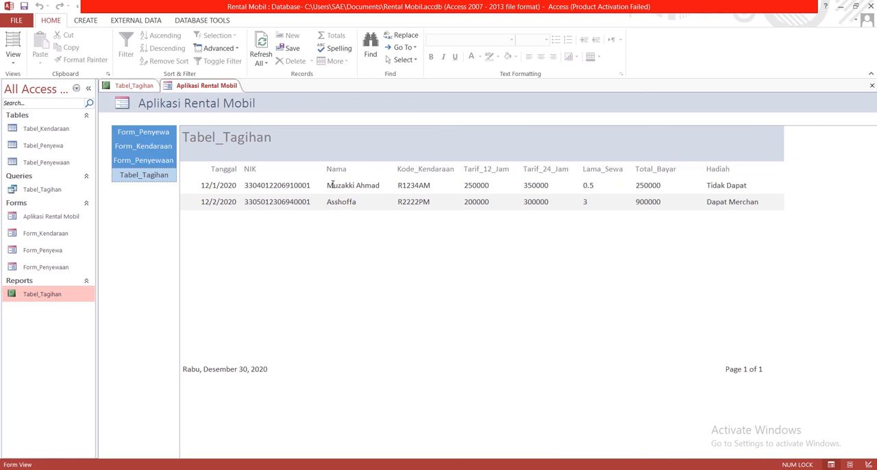
left_click(640, 185)
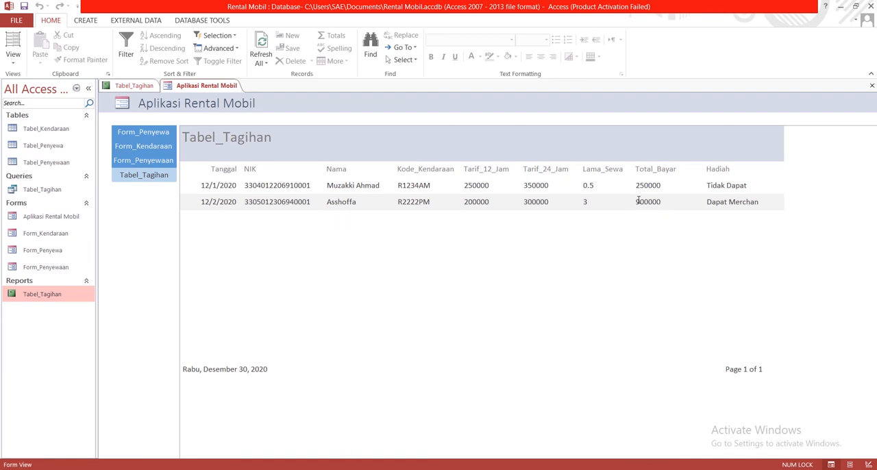
left_click_drag(638, 200, 665, 203)
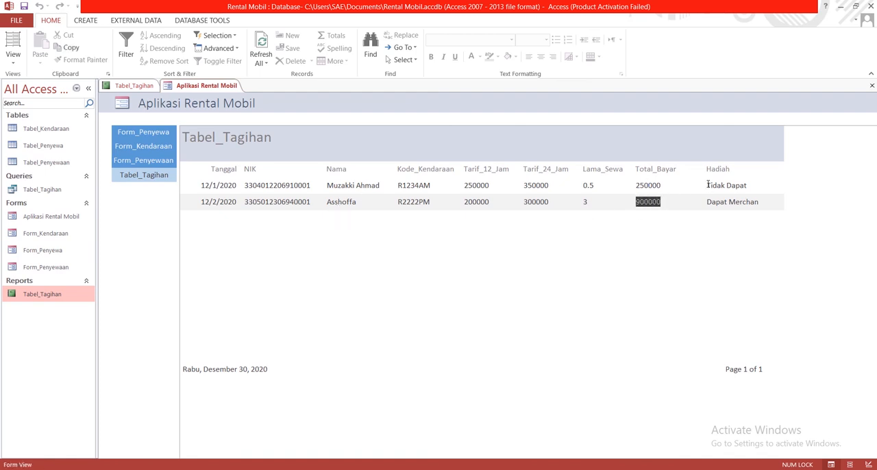